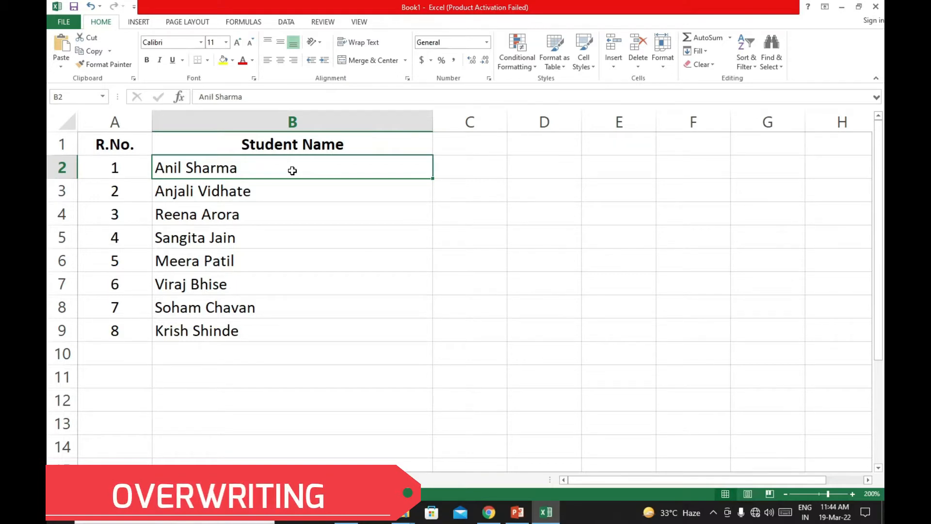
- Overwrite the student name in cell B2 with a different full name
{"action": "type", "text": "Mohini"}
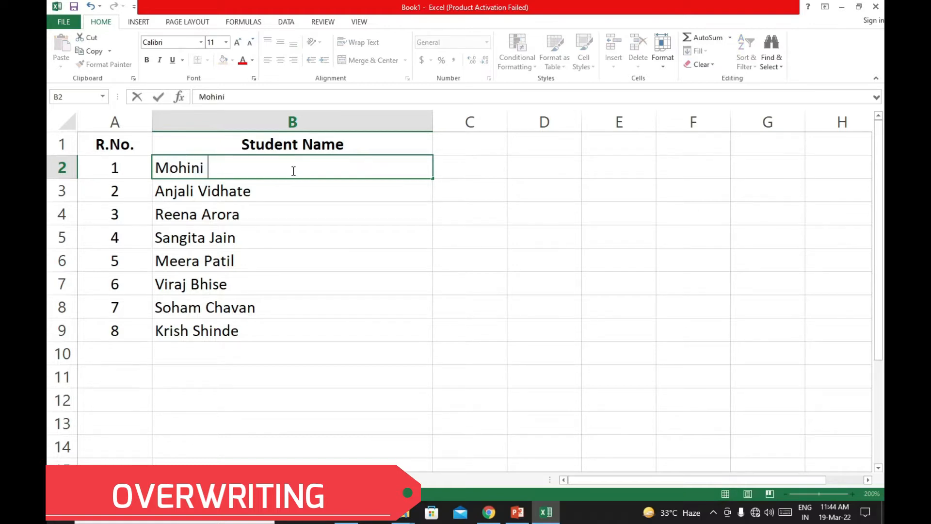
{"action": "type", "text": " Sonawane"}
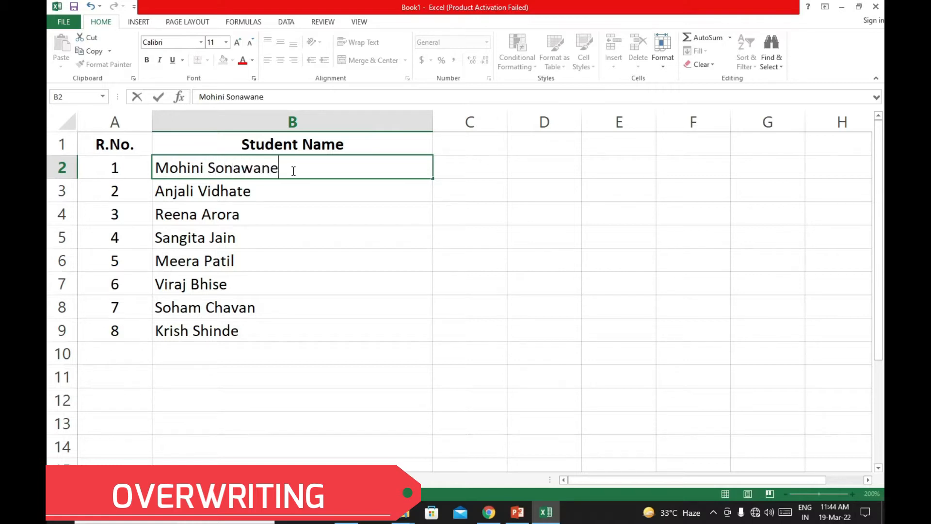
{"action": "key", "text": "Return"}
{"action": "left_click", "coordinate": [292, 170]}
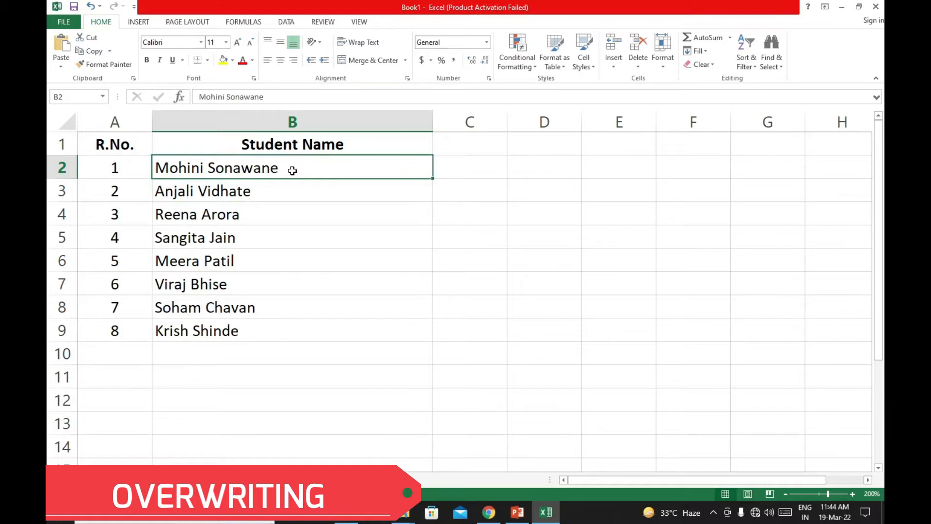
- Replace the whole student name in cell B5 with another student's full name
{"action": "key", "text": "Down"}
{"action": "key", "text": "Down"}
{"action": "key", "text": "Down"}
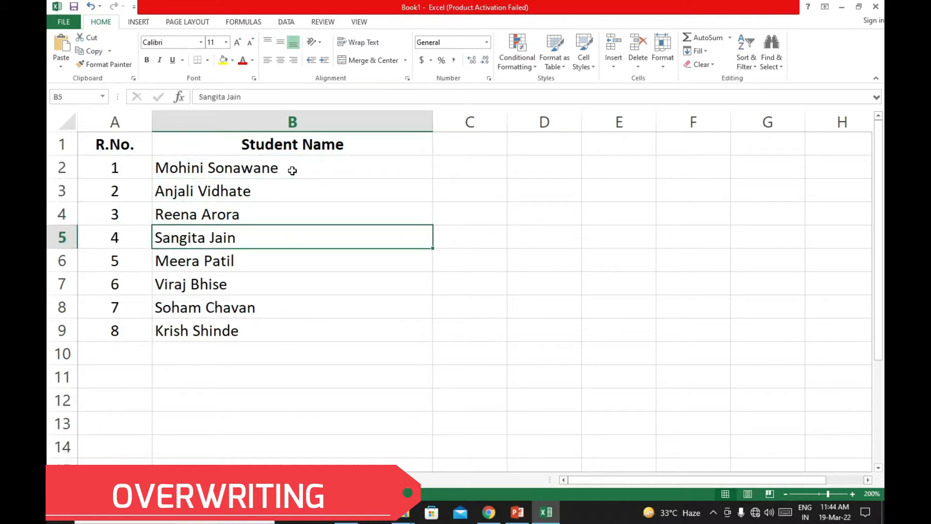
{"action": "key", "text": "Up"}
{"action": "key", "text": "Down"}
{"action": "key", "text": "Up"}
{"action": "key", "text": "Down"}
{"action": "type", "text": "Nilesh B"}
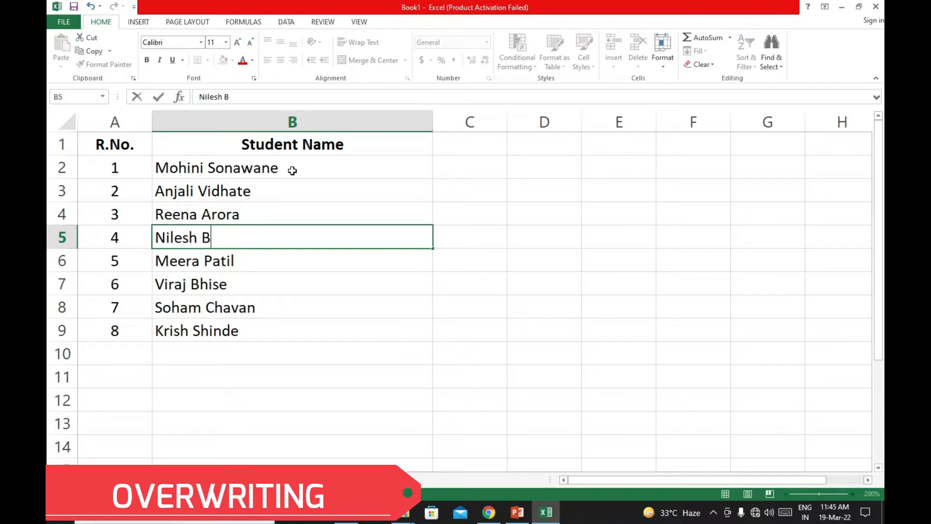
{"action": "type", "text": "hamare"}
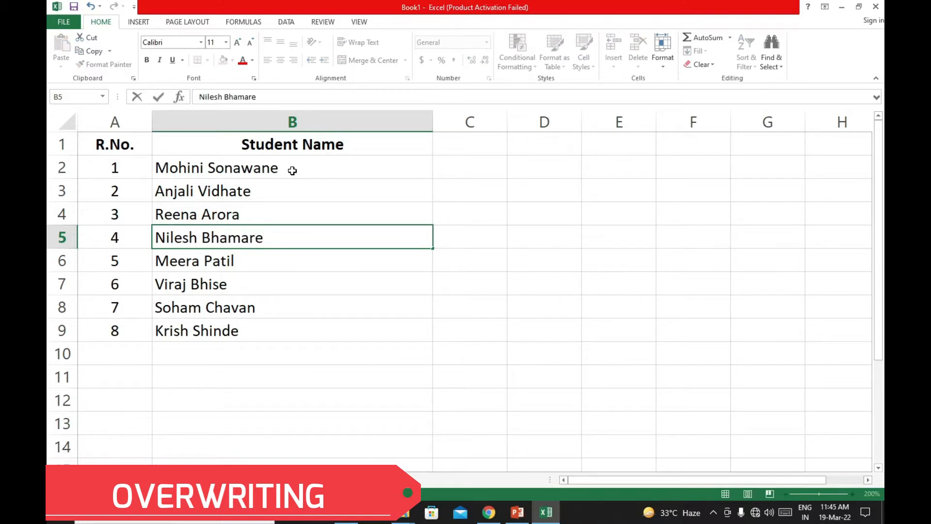
{"action": "key", "text": "Return"}
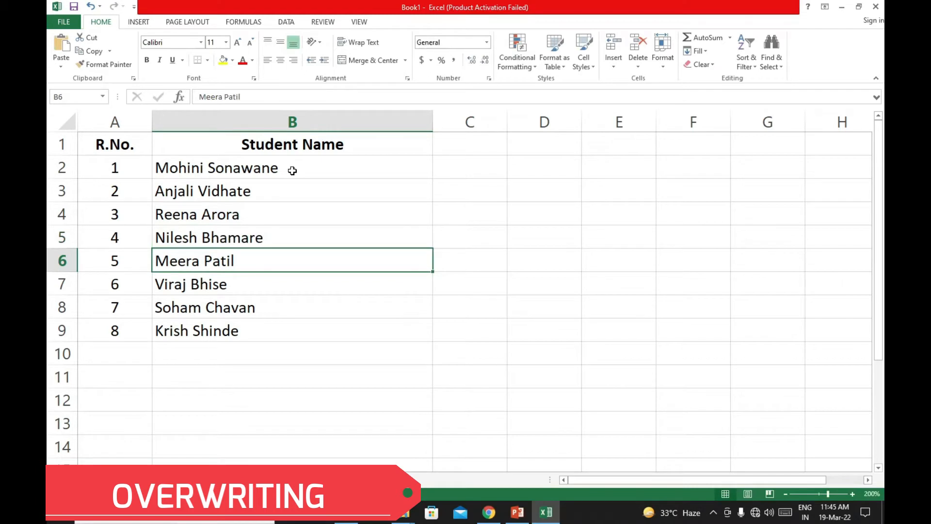
- Overwrite the student name in cell B8 with the text "ffjk"
{"action": "key", "text": "Up"}
{"action": "key", "text": "Up"}
{"action": "key", "text": "Down"}
{"action": "key", "text": "Down"}
{"action": "key", "text": "Down"}
{"action": "key", "text": "Down"}
{"action": "type", "text": "ffjk"}
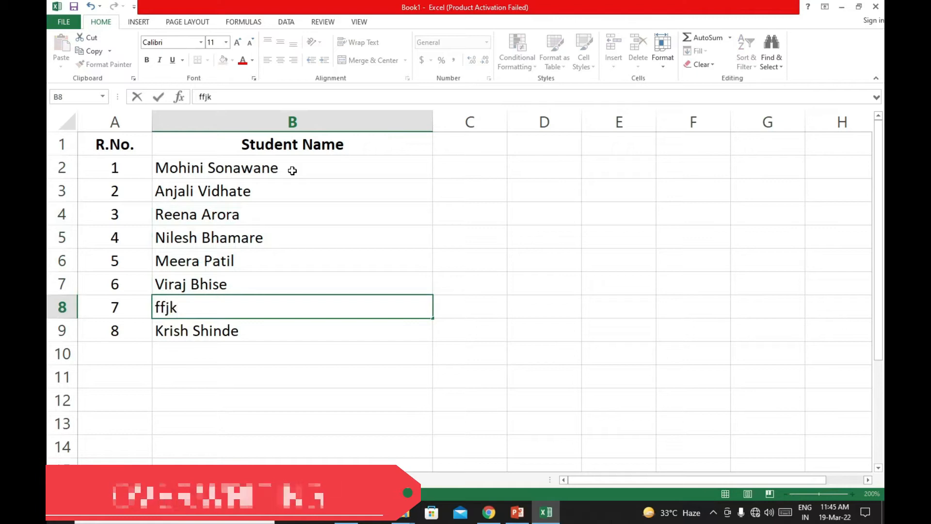
{"action": "key", "text": "Return"}
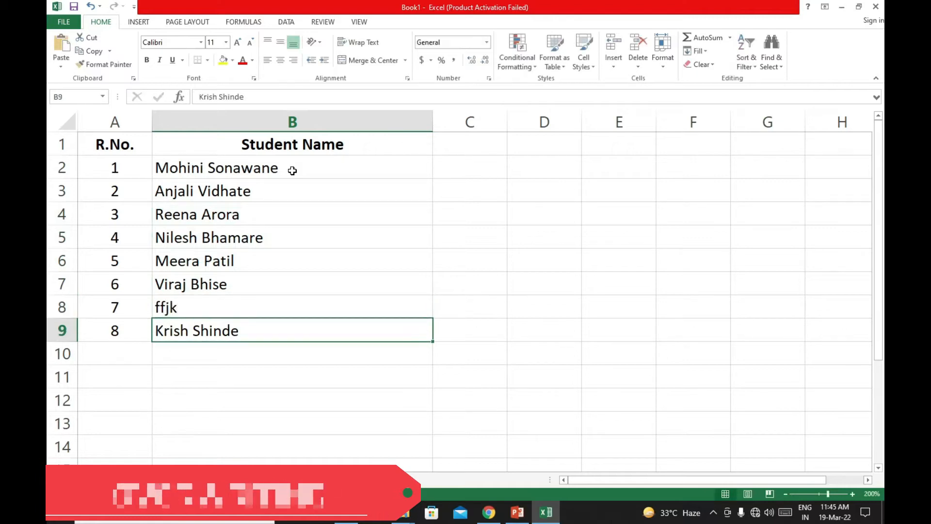
- Overwrite the student name in cell B6 with "fdg" and undo the entries in both B6 and B8
{"action": "key", "text": "Up"}
{"action": "key", "text": "Up"}
{"action": "key", "text": "Up"}
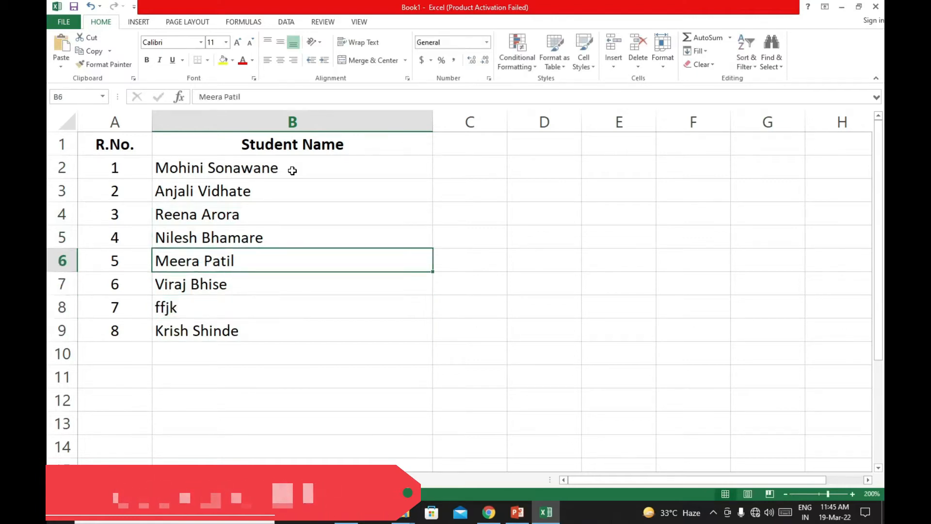
{"action": "type", "text": "fdg"}
{"action": "key", "text": "Return"}
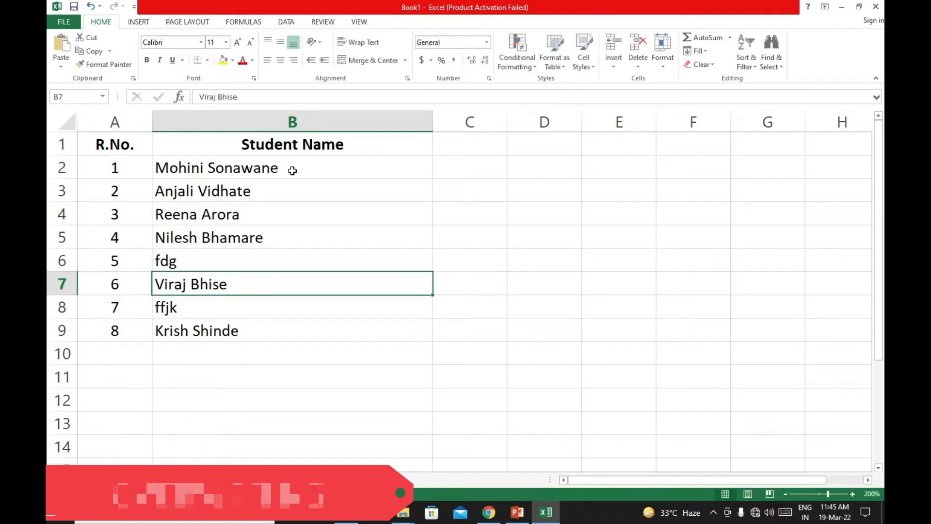
{"action": "key", "text": "ctrl+z"}
{"action": "key", "text": "ctrl+z"}
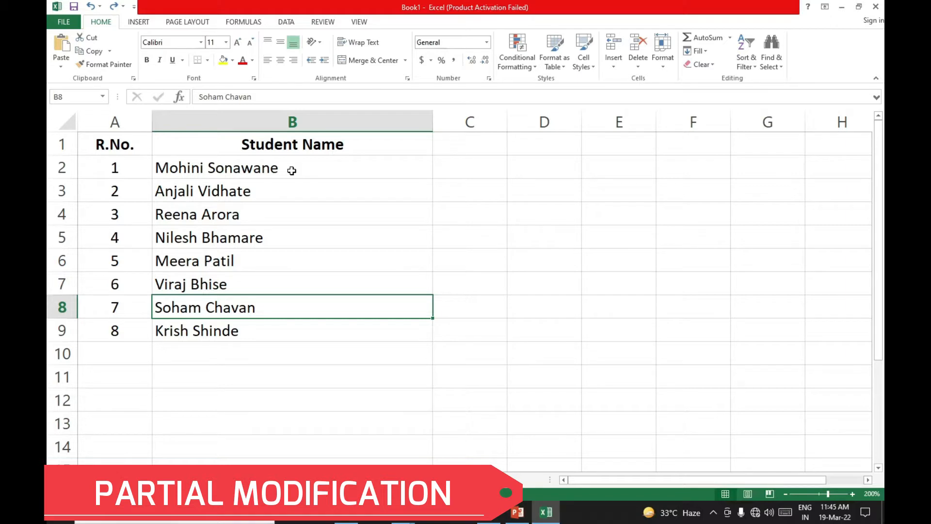
- Change only the last letter of the first name in cell B7 to "t", keeping the surname
{"action": "left_click", "coordinate": [249, 285]}
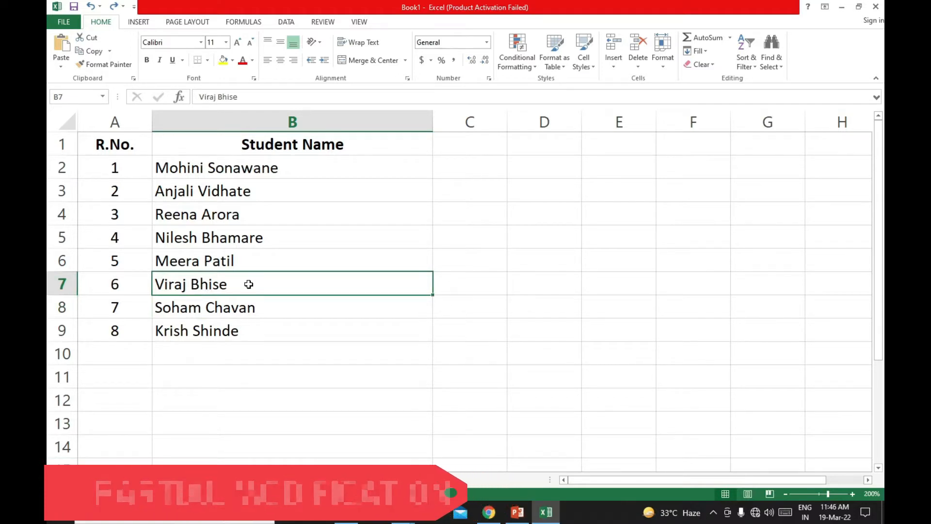
{"action": "double_click", "coordinate": [186, 287]}
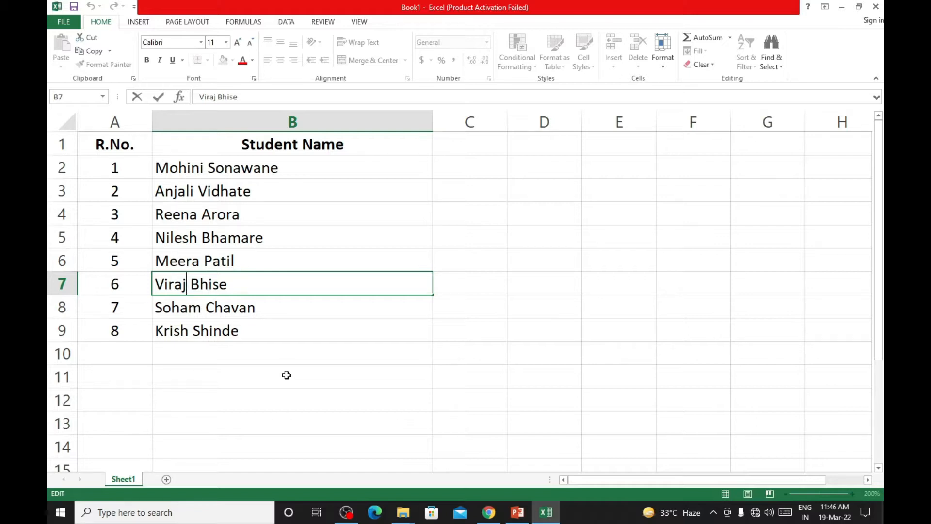
{"action": "key", "text": "BackSpace"}
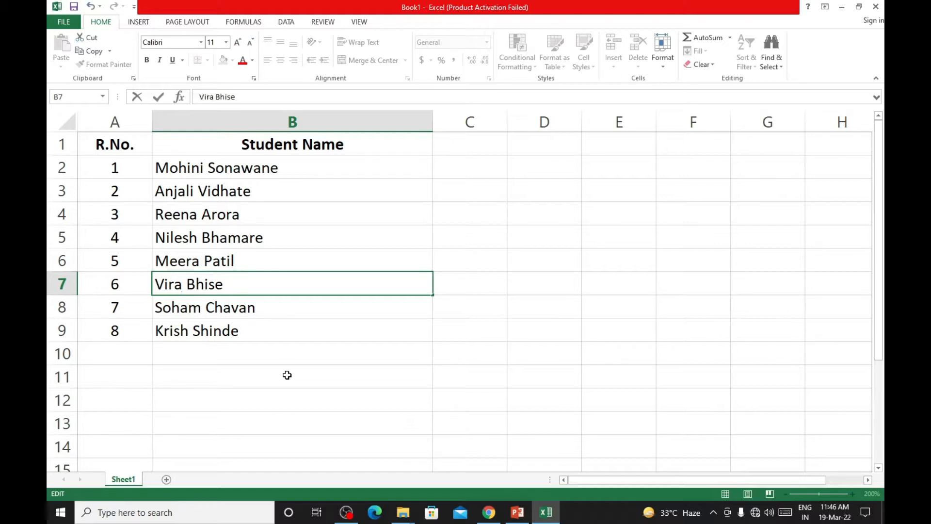
{"action": "type", "text": "t"}
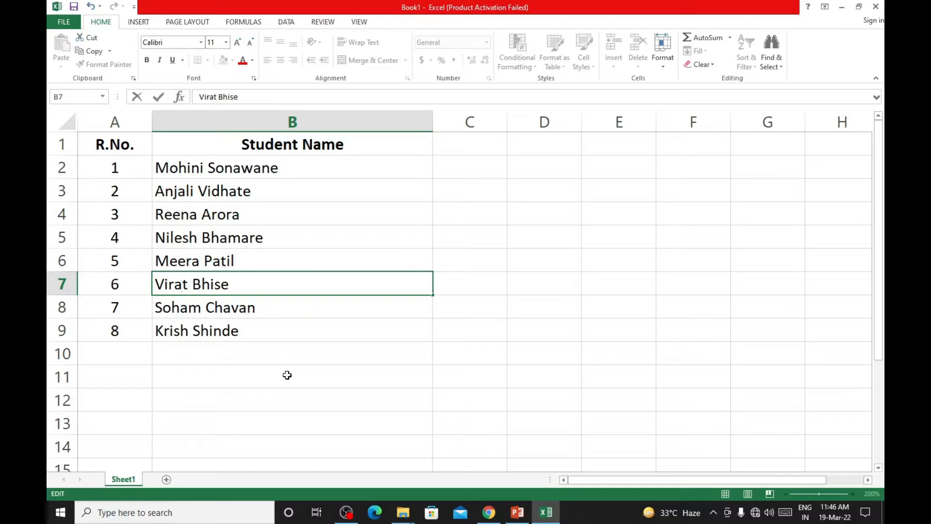
{"action": "key", "text": "Return"}
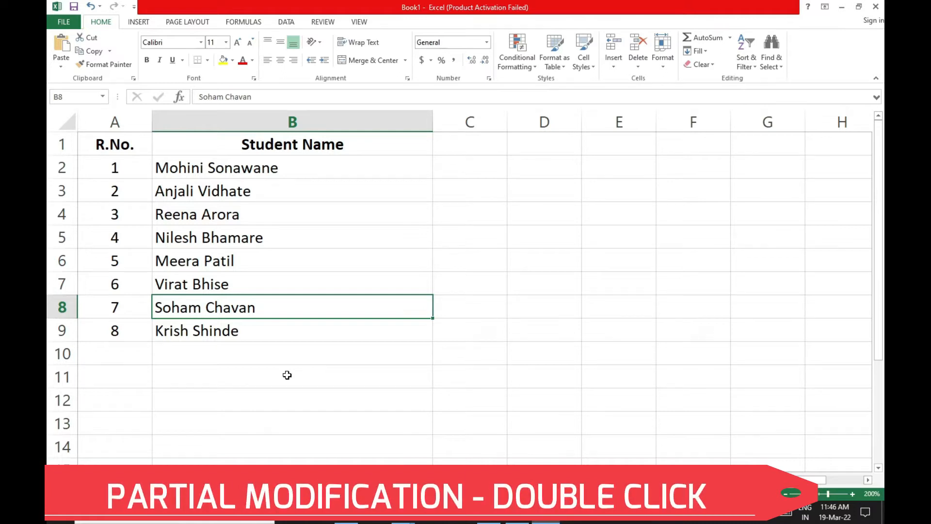
- Edit cell B6 to replace only the student's first name with a different one, keeping the surname
{"action": "left_click", "coordinate": [196, 263]}
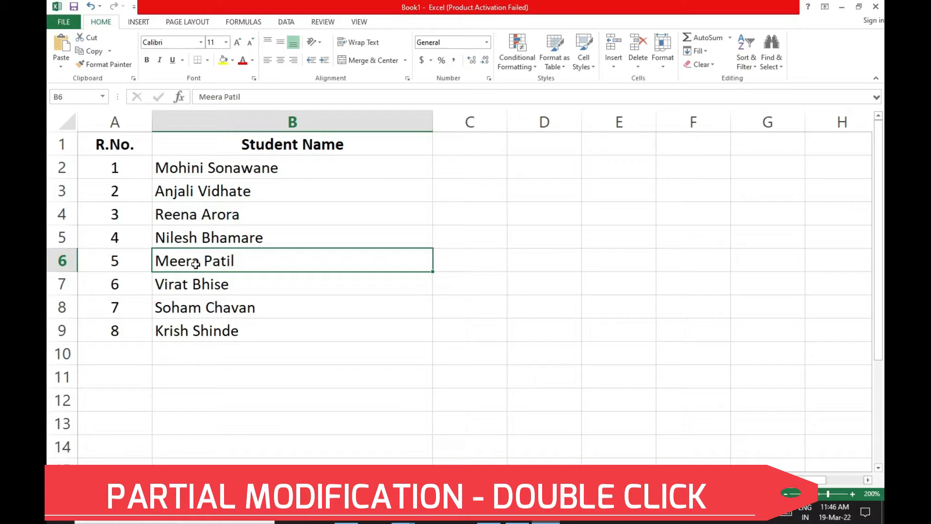
{"action": "double_click", "coordinate": [188, 260]}
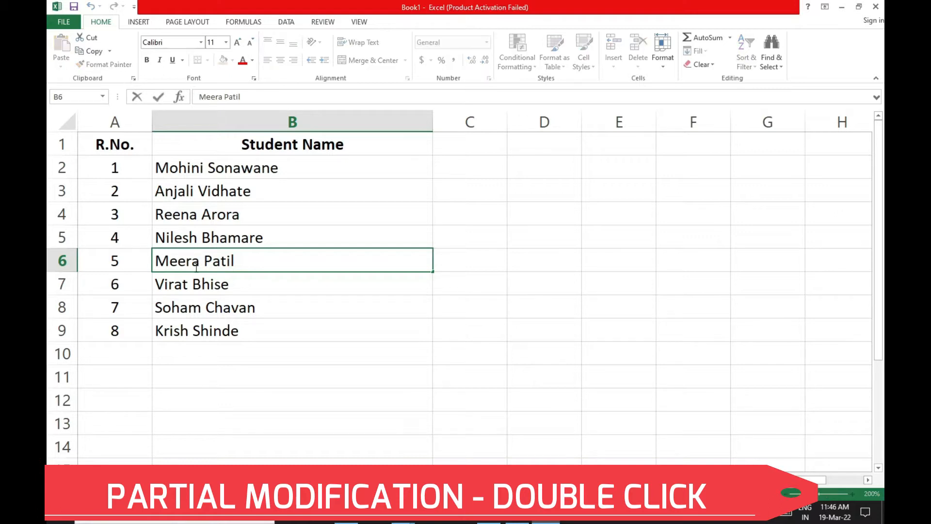
{"action": "left_click", "coordinate": [201, 264]}
{"action": "key", "text": "BackSpace"}
{"action": "key", "text": "BackSpace"}
{"action": "key", "text": "BackSpace"}
{"action": "key", "text": "BackSpace"}
{"action": "key", "text": "BackSpace"}
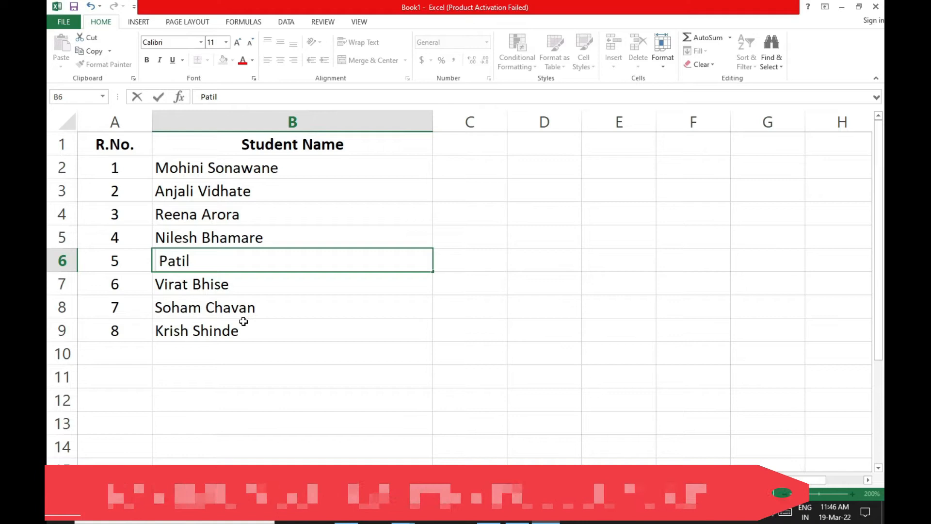
{"action": "type", "text": "Neha"}
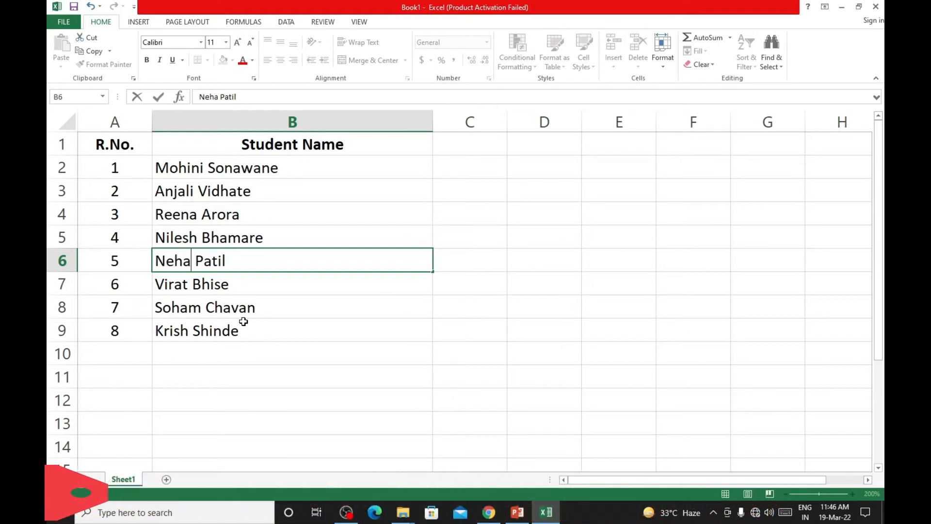
{"action": "key", "text": "Return"}
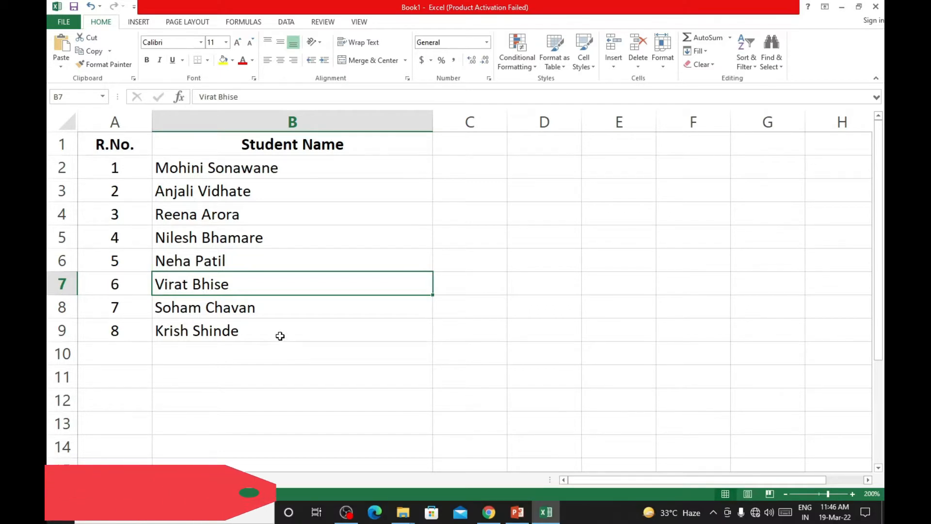
- Edit cell B5 to replace only the student's surname with a different one, keeping the first name
{"action": "left_click", "coordinate": [196, 237]}
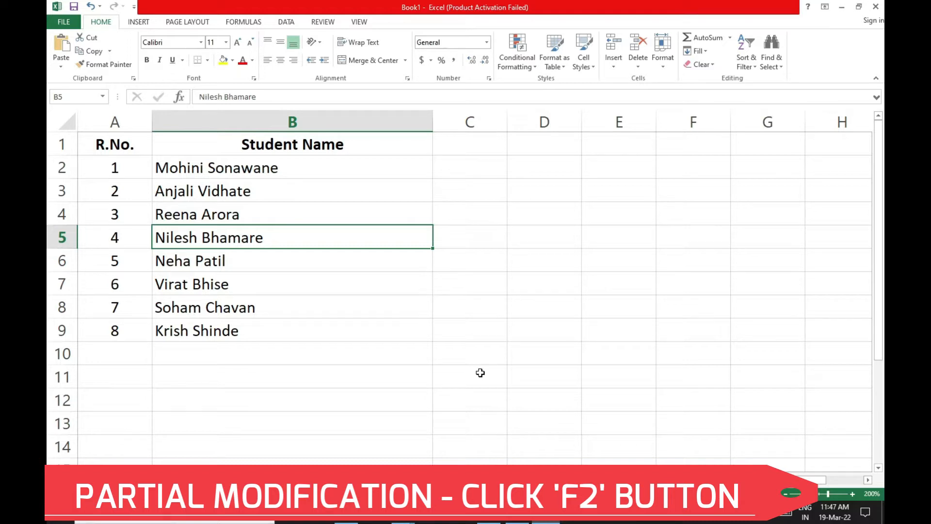
{"action": "key", "text": "F2"}
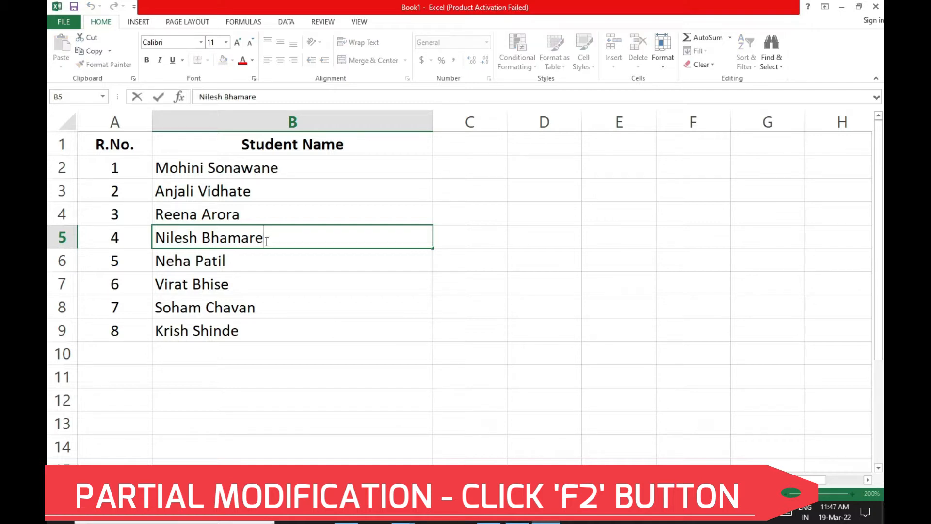
{"action": "key", "text": "BackSpace"}
{"action": "key", "text": "BackSpace"}
{"action": "key", "text": "BackSpace"}
{"action": "key", "text": "BackSpace"}
{"action": "key", "text": "BackSpace"}
{"action": "key", "text": "BackSpace"}
{"action": "key", "text": "BackSpace"}
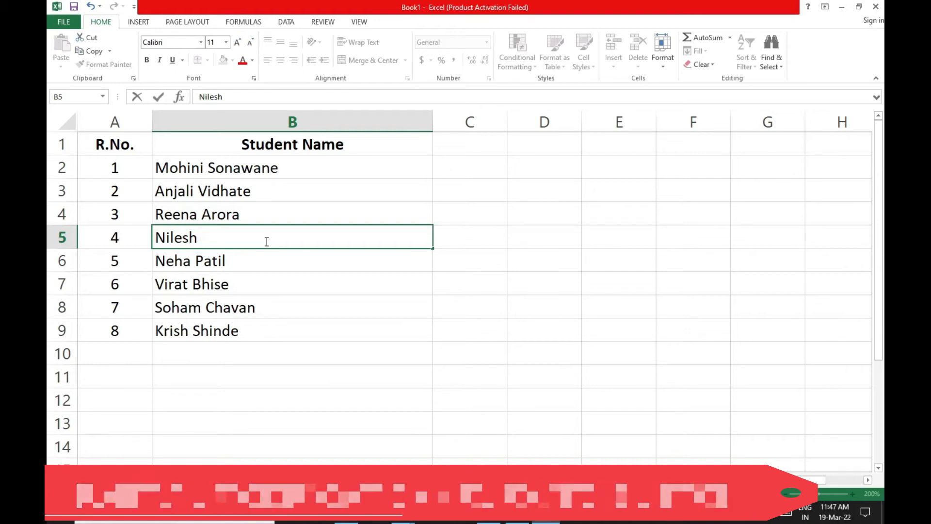
{"action": "type", "text": "Pa"}
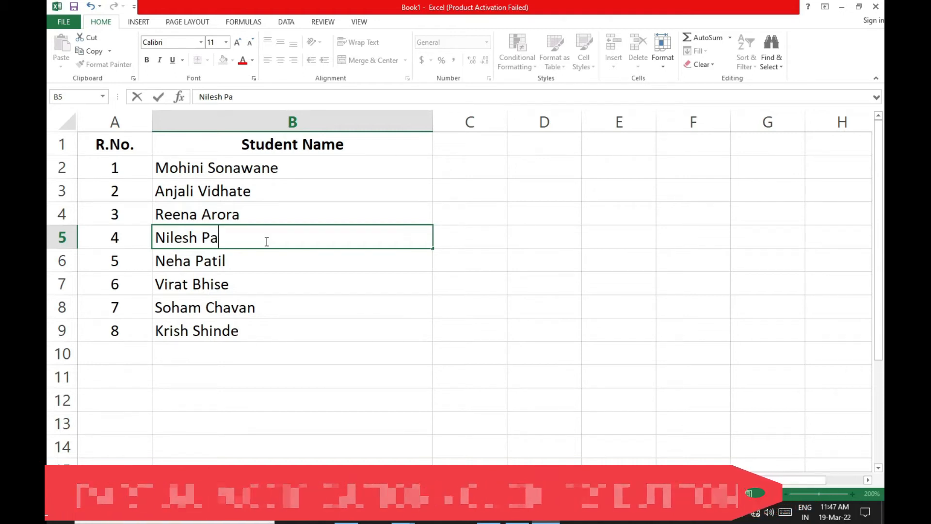
{"action": "type", "text": "til"}
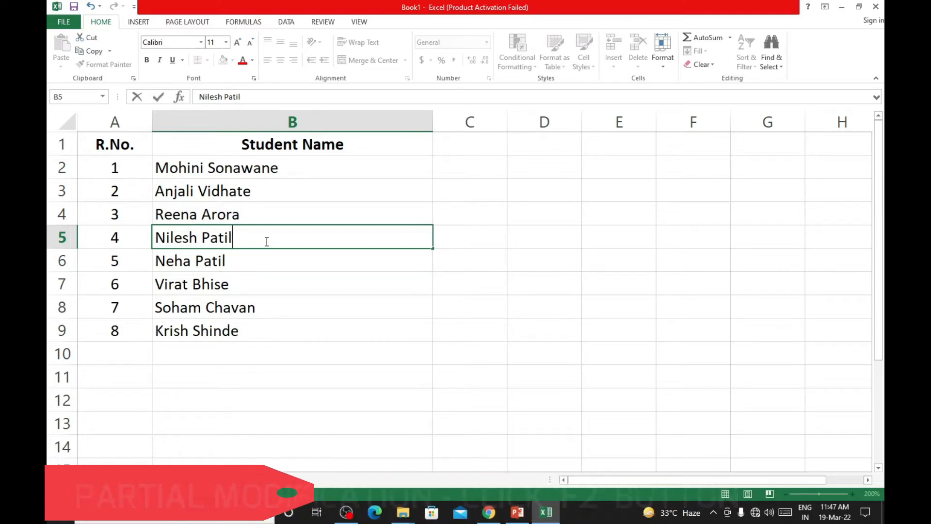
{"action": "key", "text": "Return"}
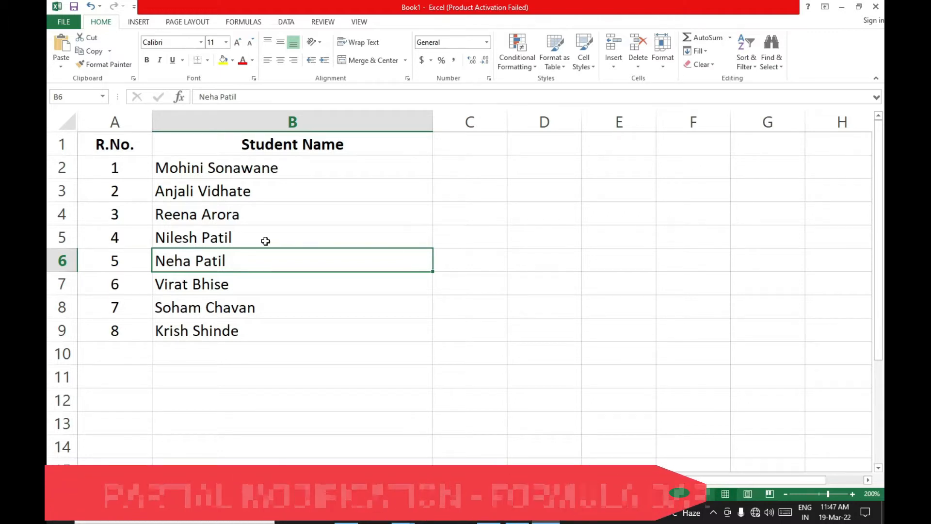
- Replace only the student's surname in cell B3 with the surname used in cell B4
{"action": "left_click", "coordinate": [257, 193]}
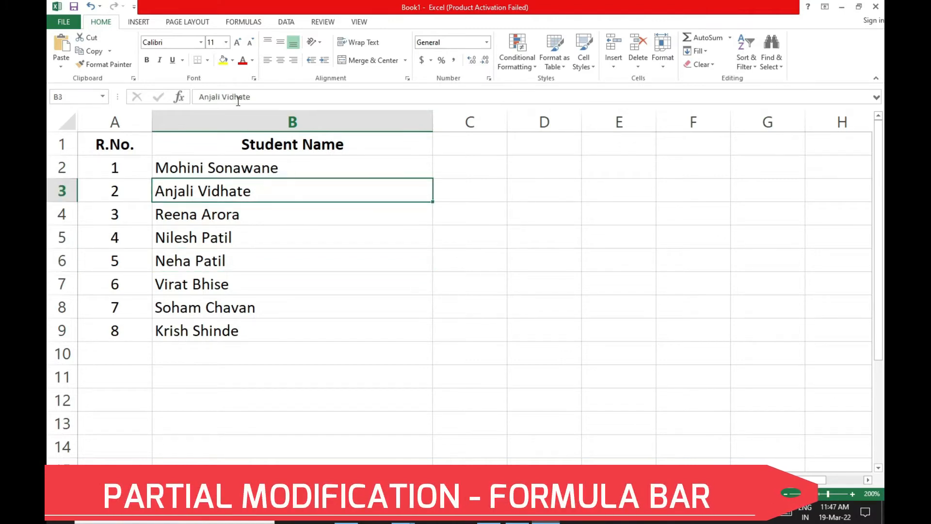
{"action": "left_click", "coordinate": [262, 97]}
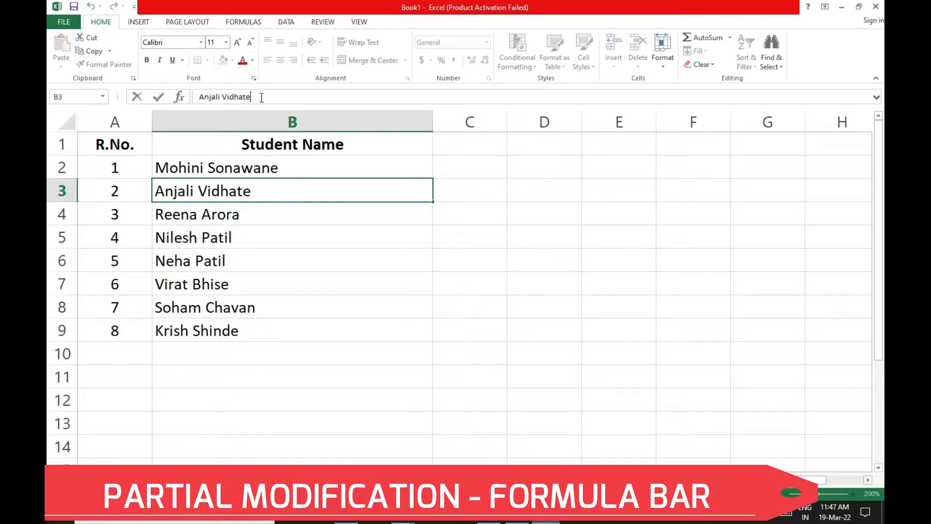
{"action": "key", "text": "BackSpace"}
{"action": "key", "text": "BackSpace"}
{"action": "key", "text": "BackSpace"}
{"action": "key", "text": "BackSpace"}
{"action": "key", "text": "BackSpace"}
{"action": "key", "text": "BackSpace"}
{"action": "key", "text": "BackSpace"}
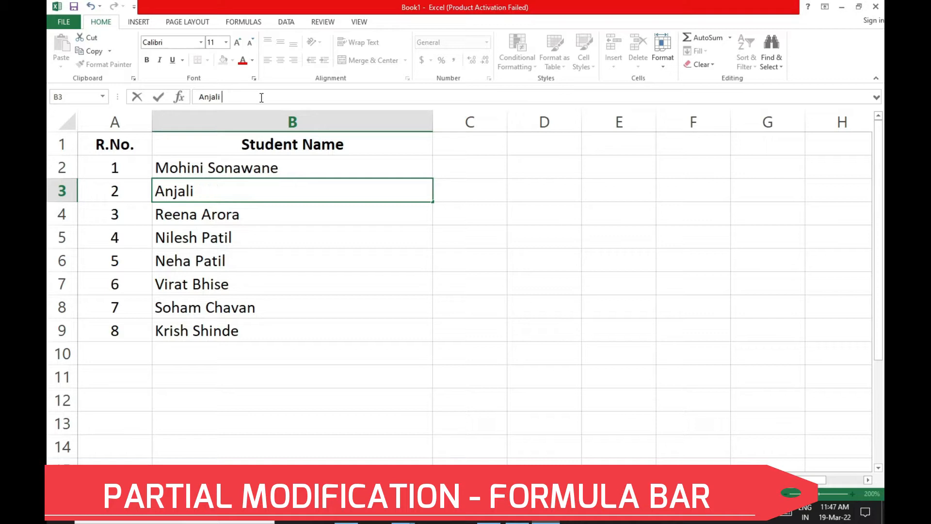
{"action": "type", "text": "Arora"}
{"action": "key", "text": "Return"}
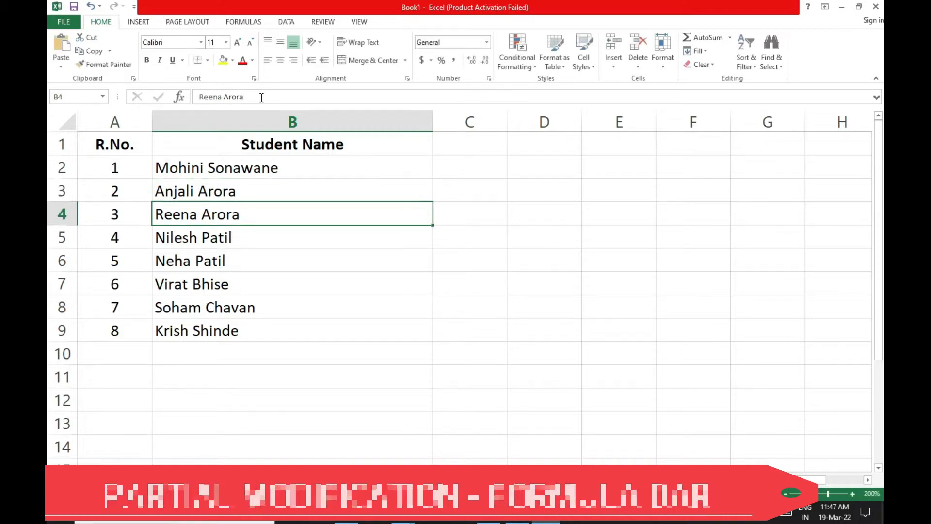
{"action": "left_click", "coordinate": [267, 196]}
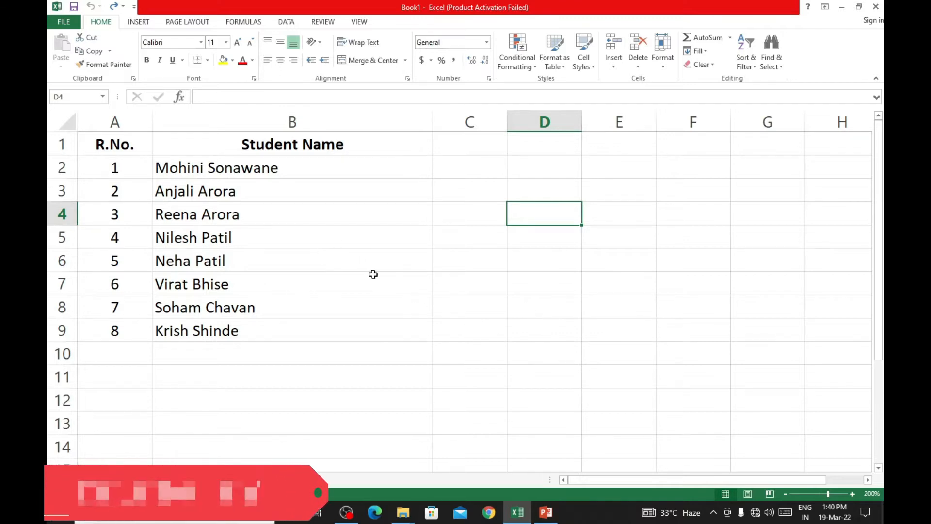
- Delete the student name in cell B5, for roll number 4, leaving the cell empty
{"action": "left_click", "coordinate": [291, 236]}
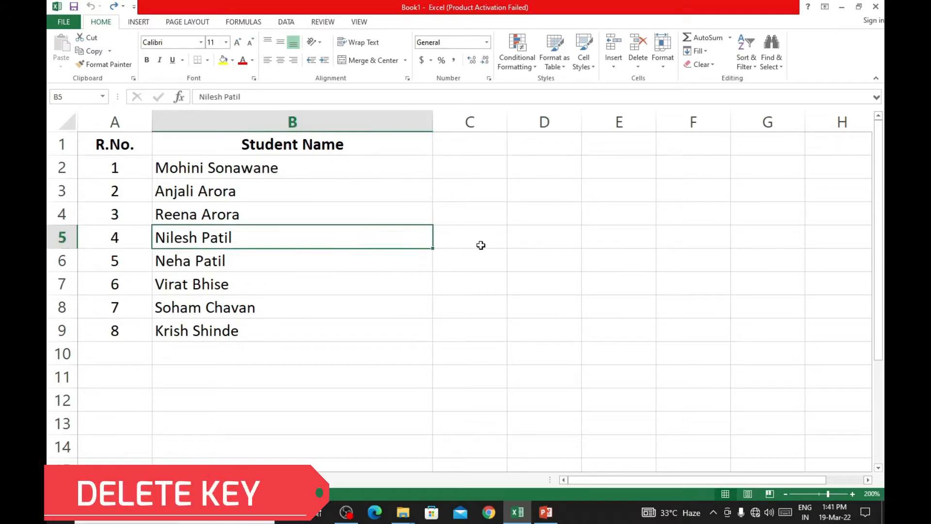
{"action": "left_click", "coordinate": [571, 241]}
{"action": "left_click", "coordinate": [361, 241]}
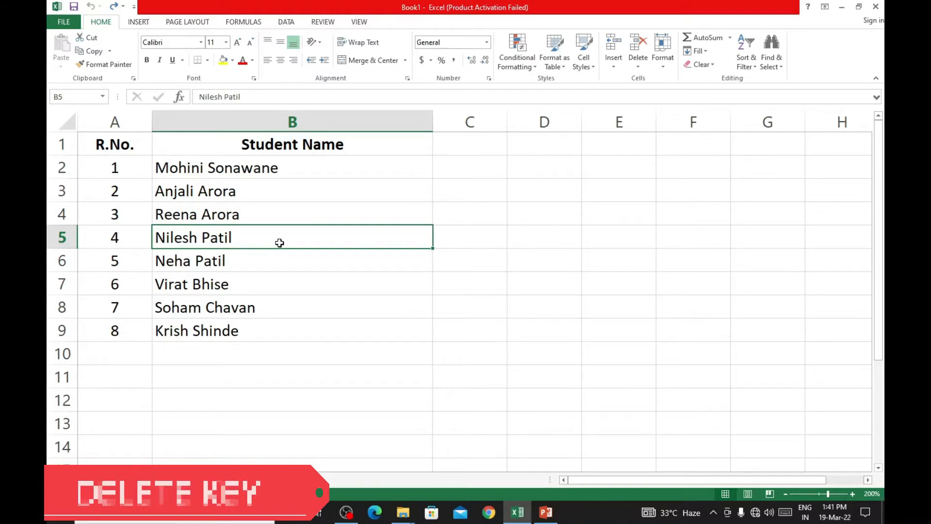
{"action": "key", "text": "Delete"}
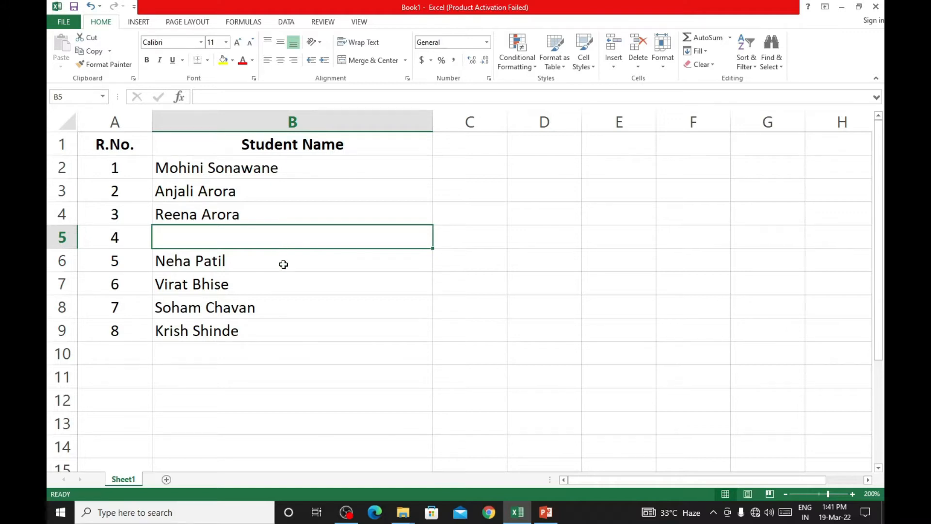
- Clear the contents of cell B7, the student name for roll number 6
{"action": "left_click", "coordinate": [268, 285]}
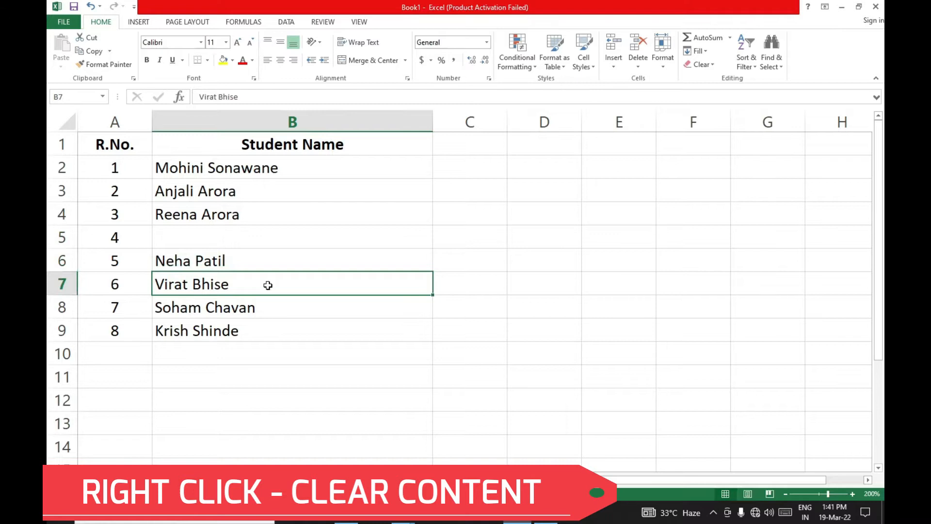
{"action": "right_click", "coordinate": [268, 287]}
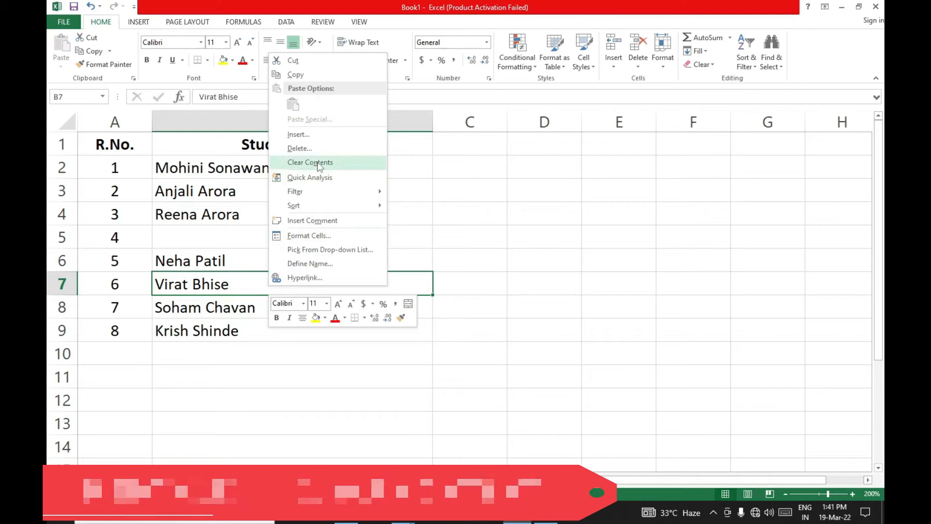
{"action": "left_click", "coordinate": [318, 164]}
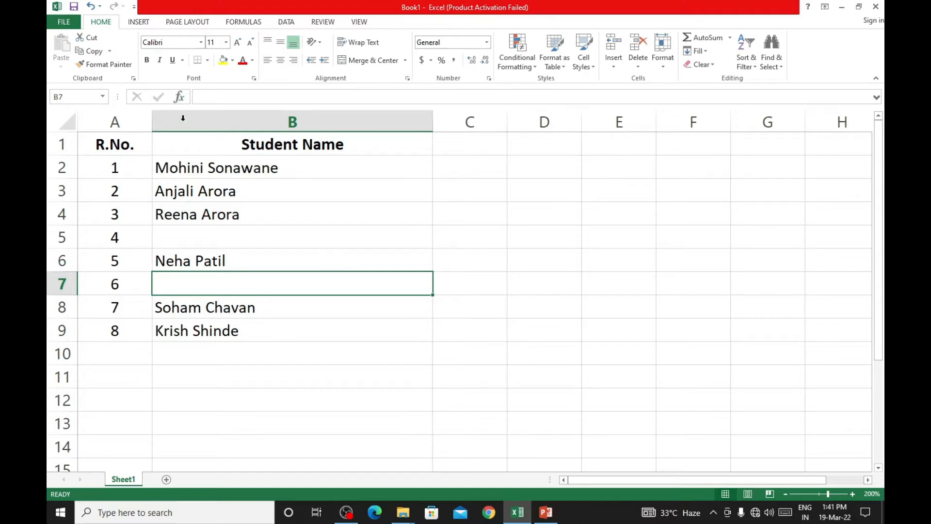
- Apply Clear Contents to cell B3, the student name for roll number 2
{"action": "left_click", "coordinate": [276, 194]}
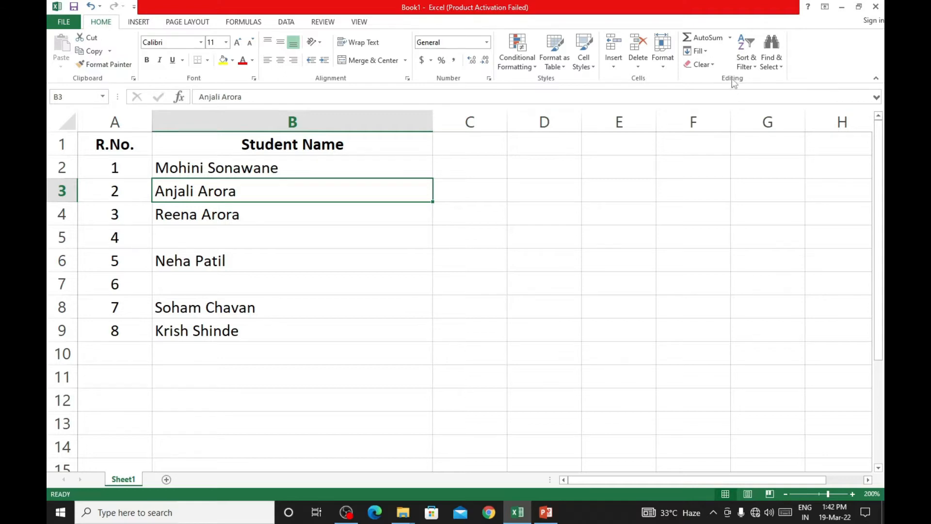
{"action": "left_click", "coordinate": [707, 67]}
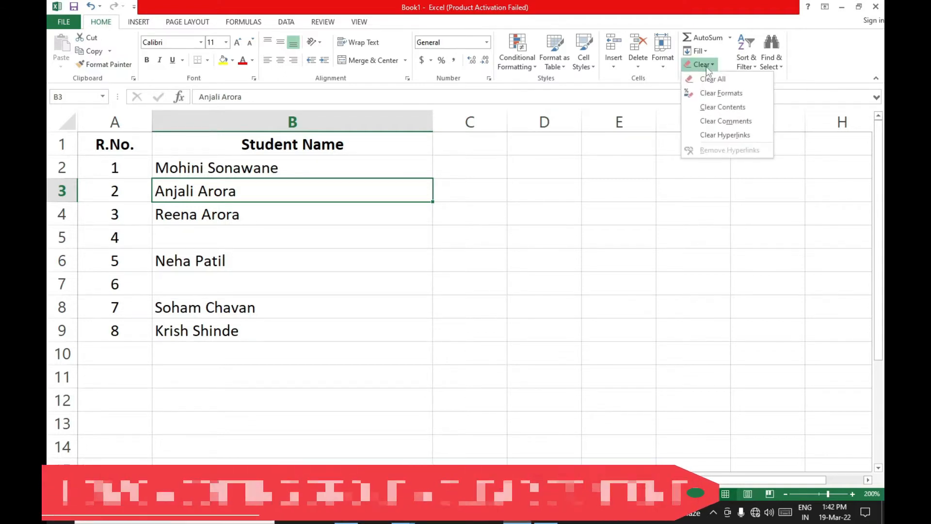
{"action": "left_click", "coordinate": [717, 106]}
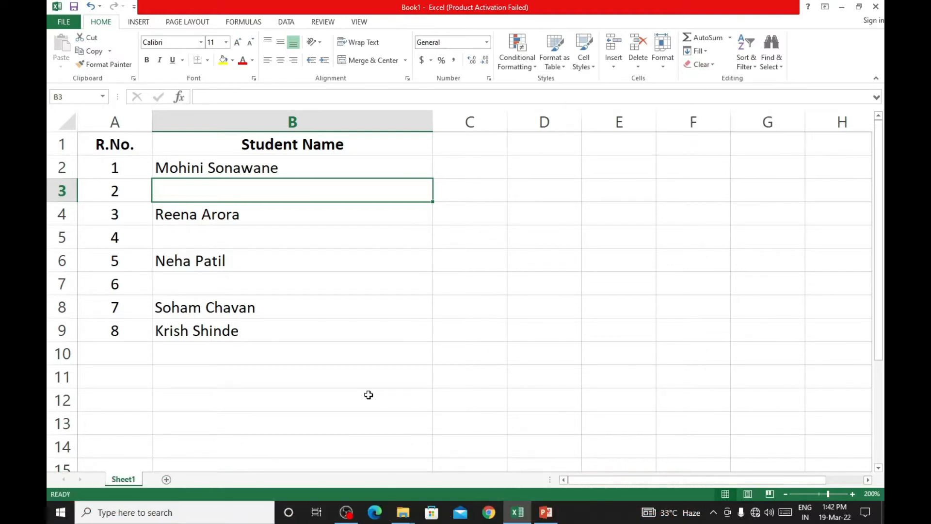
- Undo the last three cell clearings in the Student Name column
{"action": "left_click", "coordinate": [90, 7]}
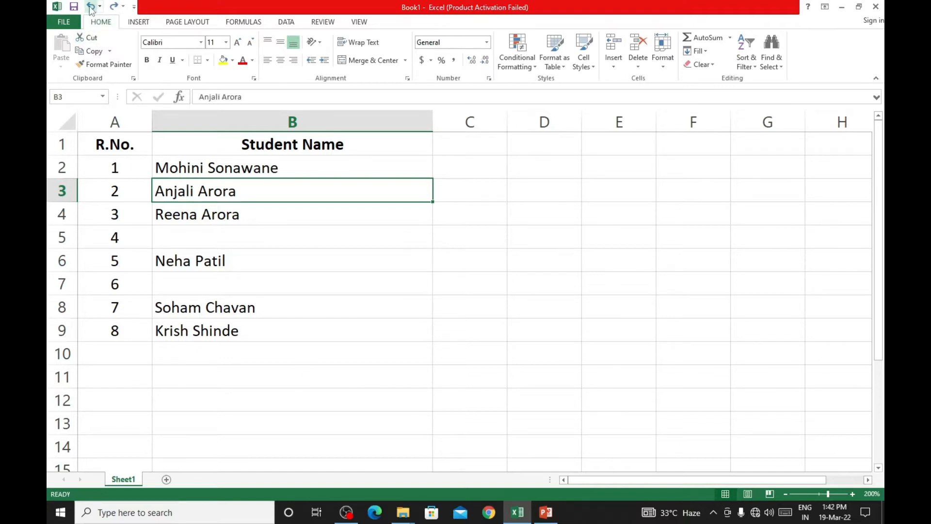
{"action": "left_click", "coordinate": [90, 7]}
{"action": "left_click", "coordinate": [91, 7]}
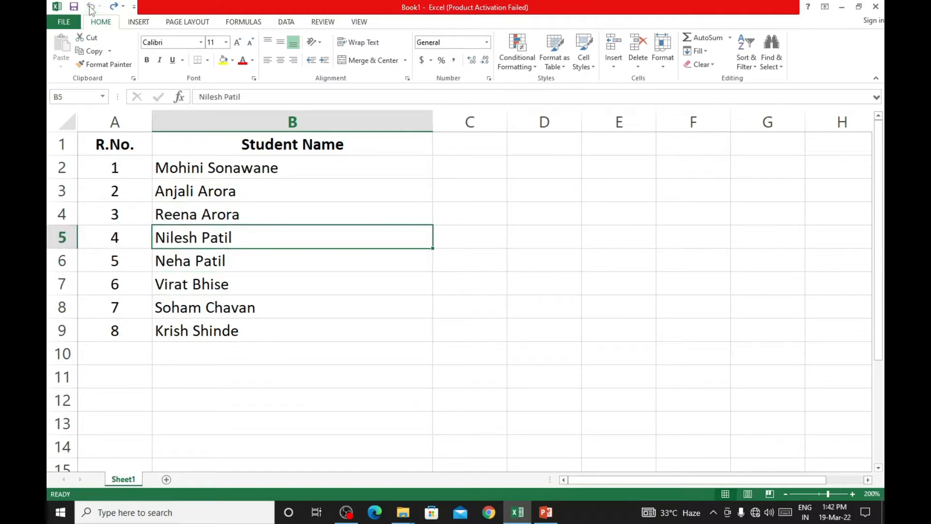
- Redo the three undone clearings in cells B5, B7 and B3
{"action": "left_click", "coordinate": [114, 6]}
{"action": "left_click", "coordinate": [115, 7]}
{"action": "left_click", "coordinate": [114, 7]}
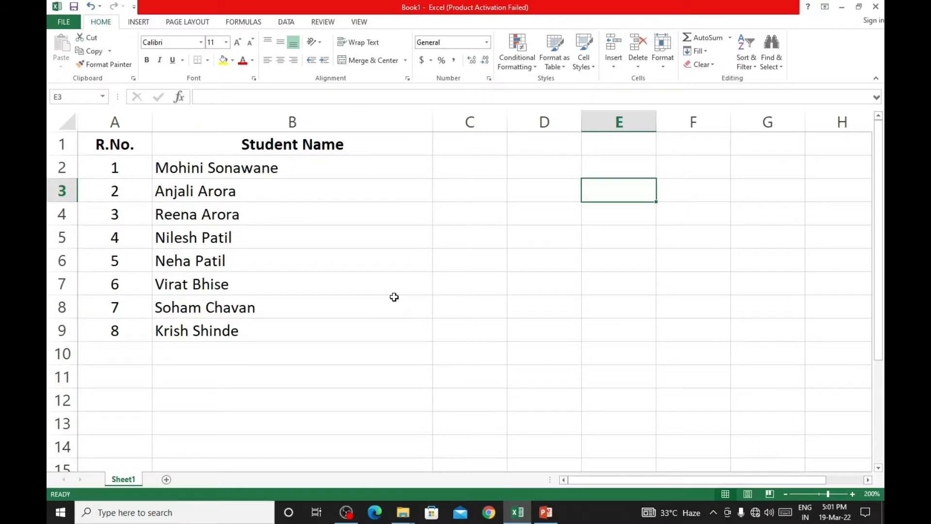
{"action": "left_click", "coordinate": [394, 298]}
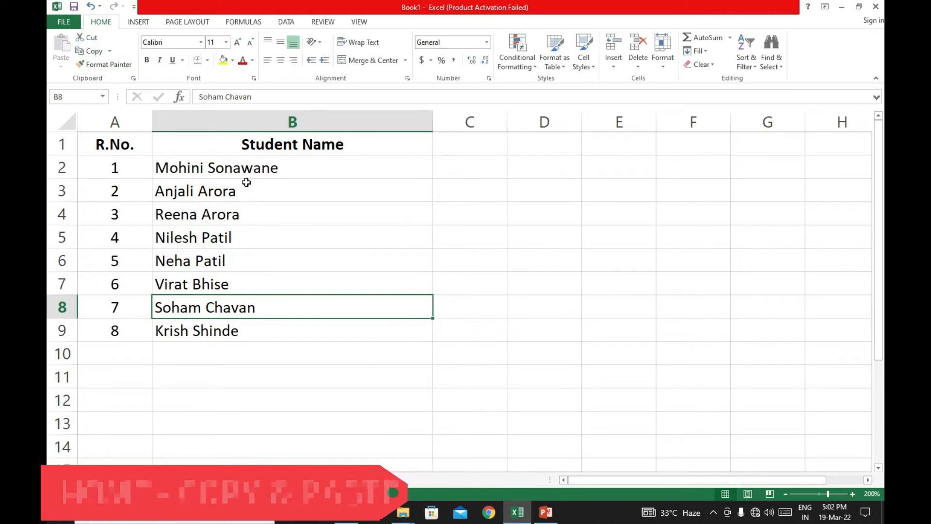
{"action": "left_click_drag", "start_coordinate": [266, 164], "coordinate": [257, 216]}
{"action": "left_click", "coordinate": [278, 264]}
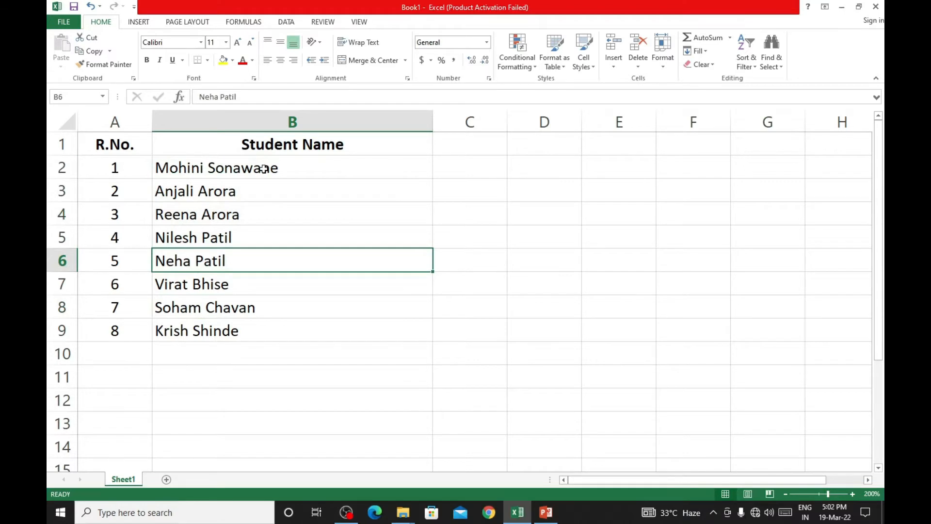
- Copy the first four student names in B2:B5, paste them starting at cell B12, and end copy mode
{"action": "left_click", "coordinate": [262, 169]}
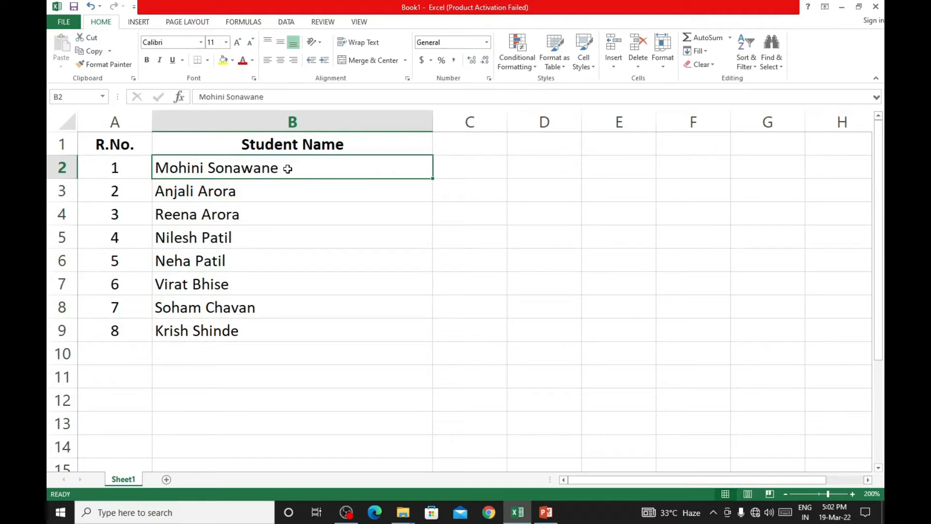
{"action": "left_click_drag", "start_coordinate": [288, 169], "coordinate": [282, 231]}
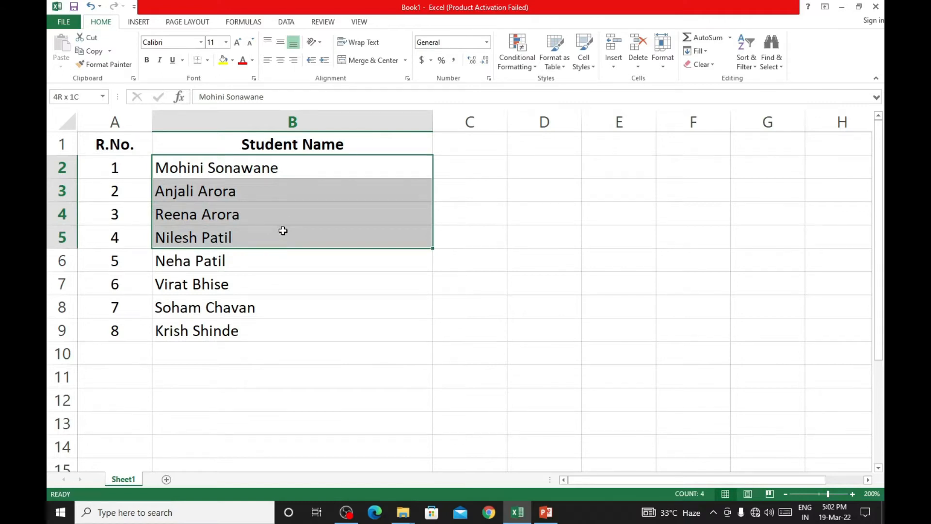
{"action": "left_click_drag", "start_coordinate": [282, 230], "coordinate": [283, 231]}
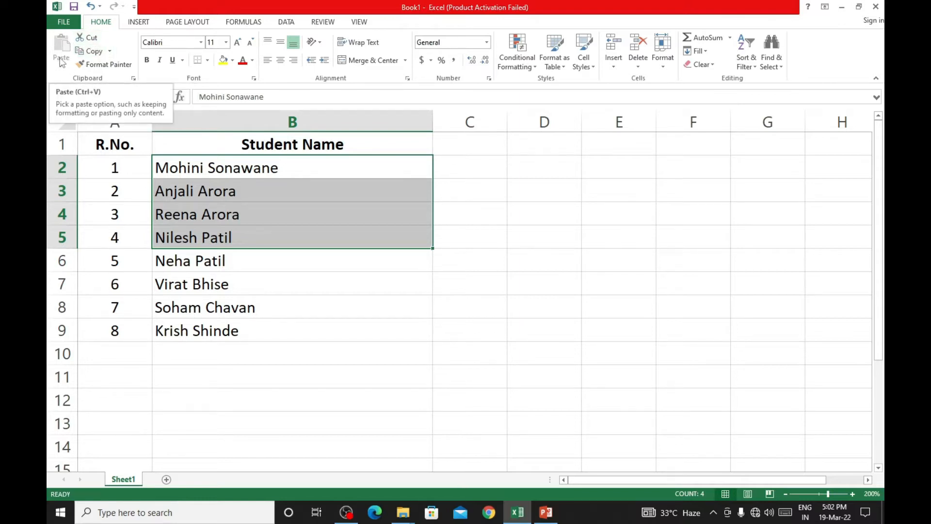
{"action": "left_click", "coordinate": [96, 53]}
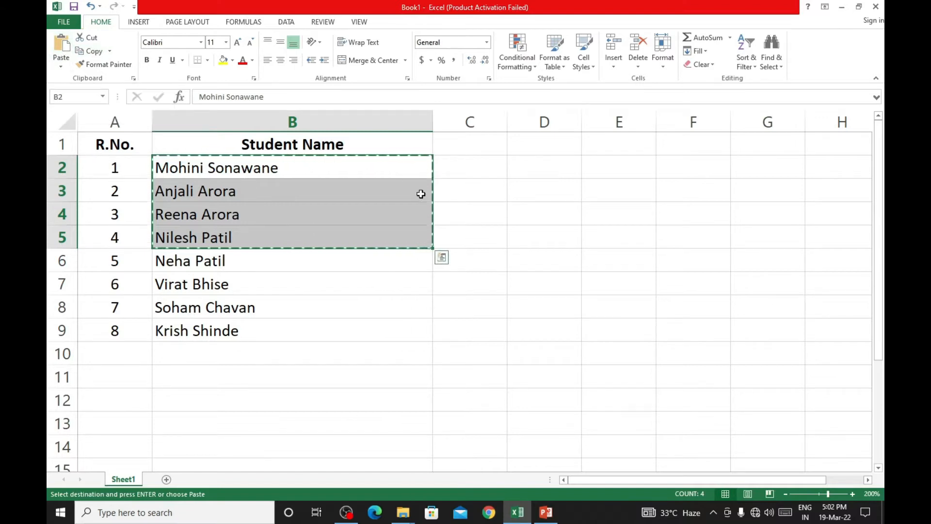
{"action": "key", "text": "ctrl+v"}
{"action": "left_click", "coordinate": [179, 398]}
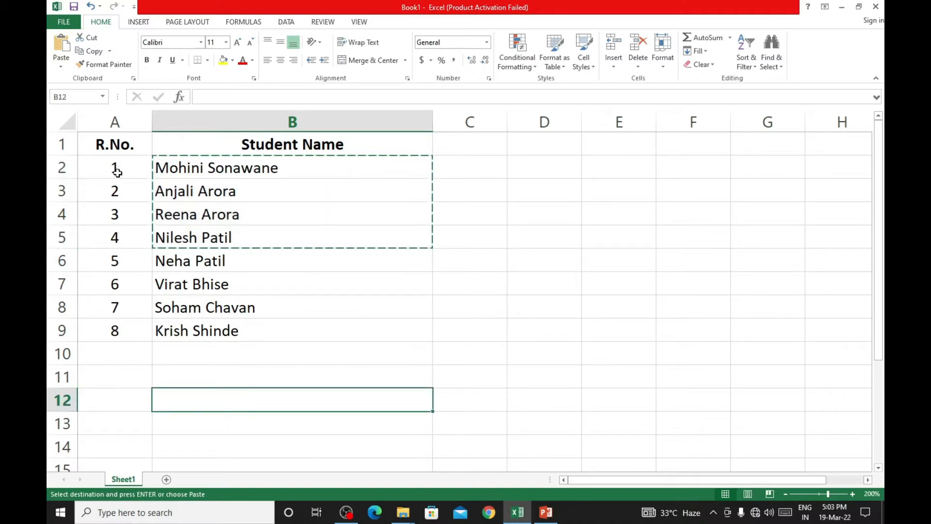
{"action": "left_click", "coordinate": [62, 45]}
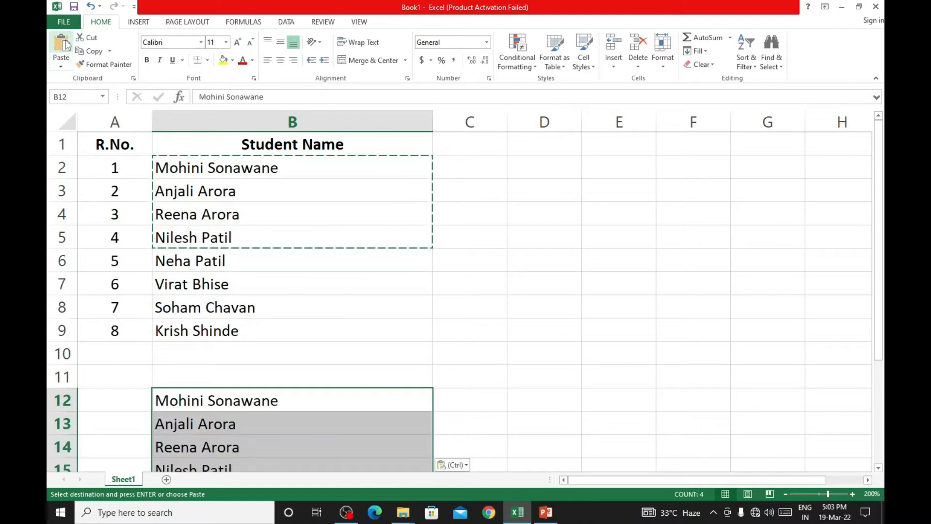
{"action": "scroll", "coordinate": [373, 356], "scroll_direction": "down", "scroll_amount": 4}
{"action": "scroll", "coordinate": [374, 355], "scroll_direction": "up", "scroll_amount": 2}
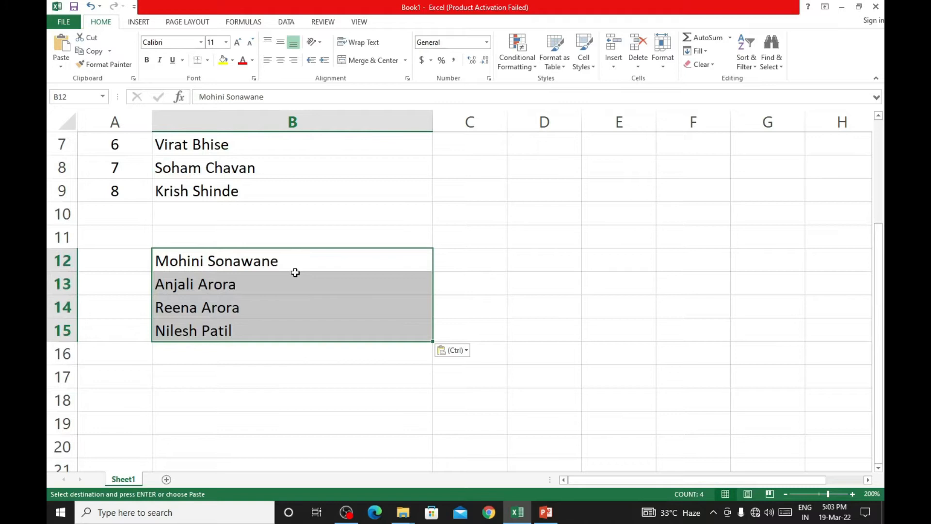
{"action": "scroll", "coordinate": [317, 289], "scroll_direction": "up", "scroll_amount": 2}
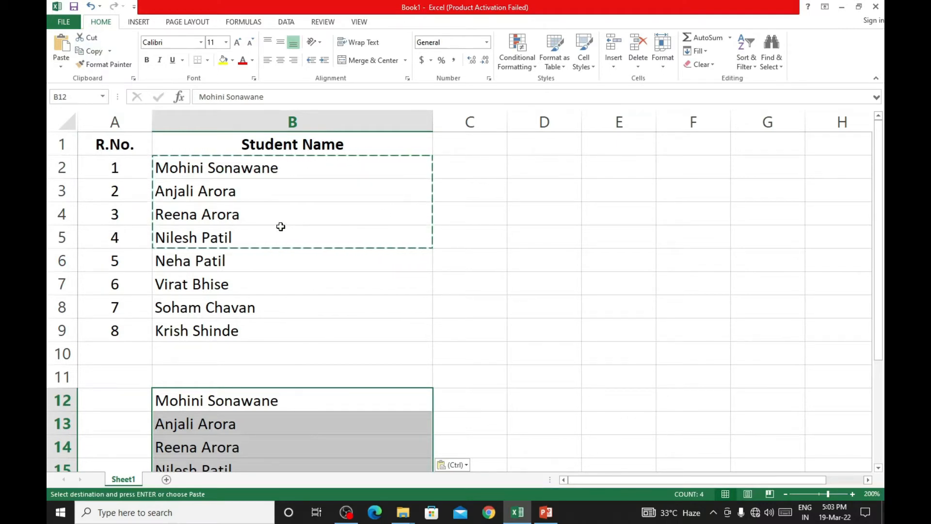
{"action": "key", "text": "Escape"}
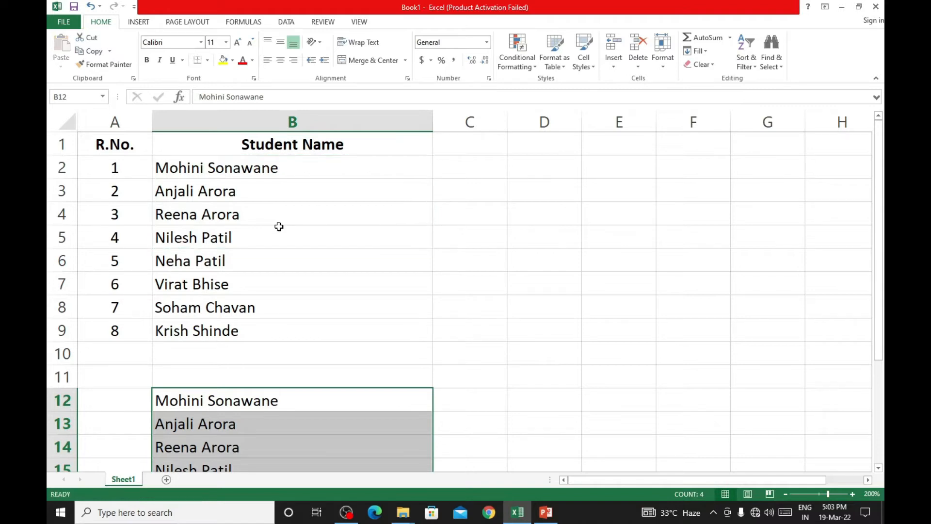
- Copy the three student names in B5:B7 and paste them with the standard paste option starting at cell E5
{"action": "left_click", "coordinate": [269, 217]}
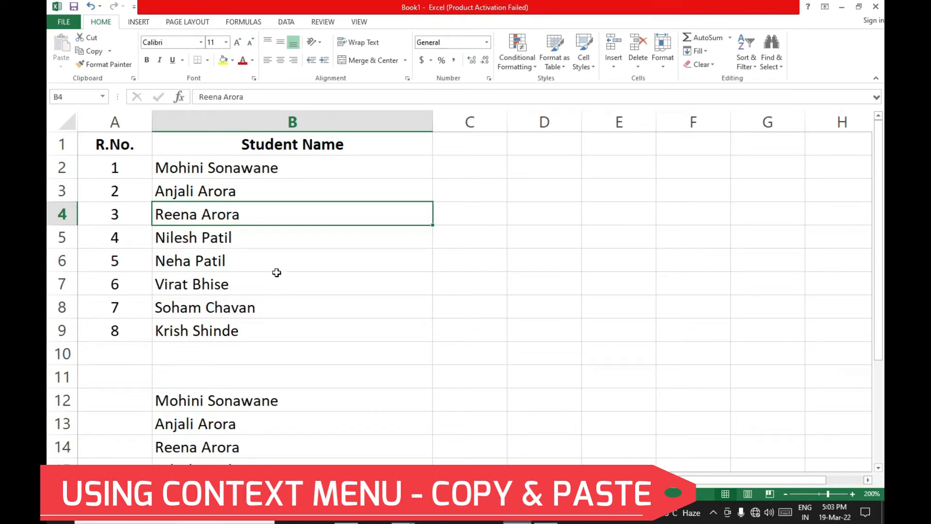
{"action": "left_click_drag", "start_coordinate": [262, 241], "coordinate": [259, 277]}
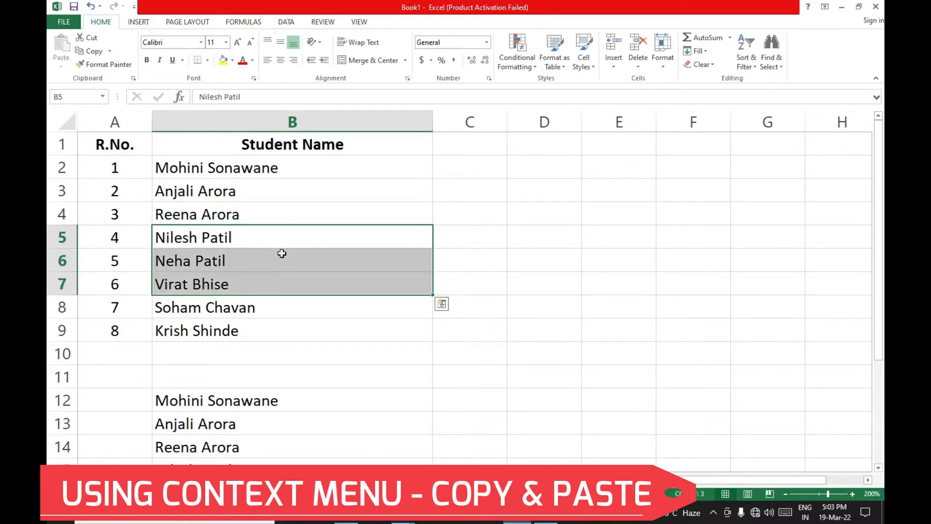
{"action": "right_click", "coordinate": [281, 254]}
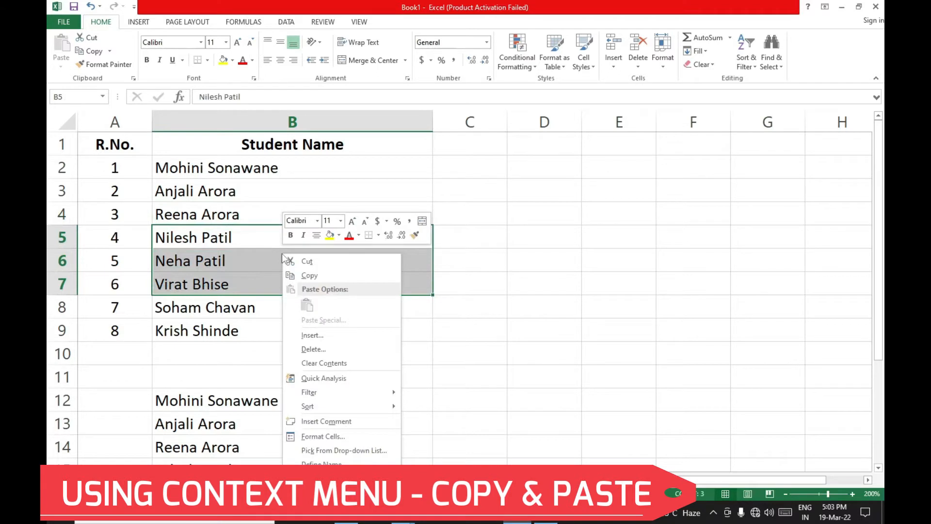
{"action": "left_click", "coordinate": [311, 275]}
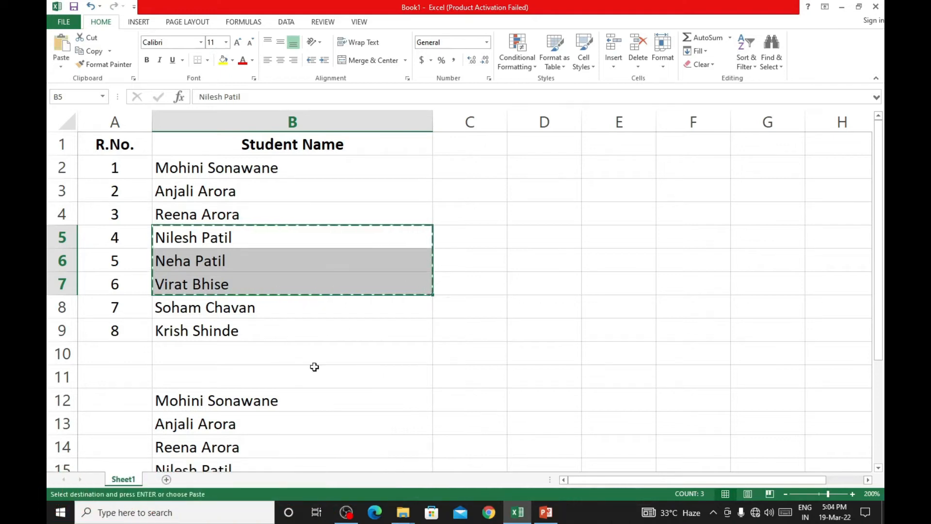
{"action": "scroll", "coordinate": [314, 367], "scroll_direction": "down", "scroll_amount": 3}
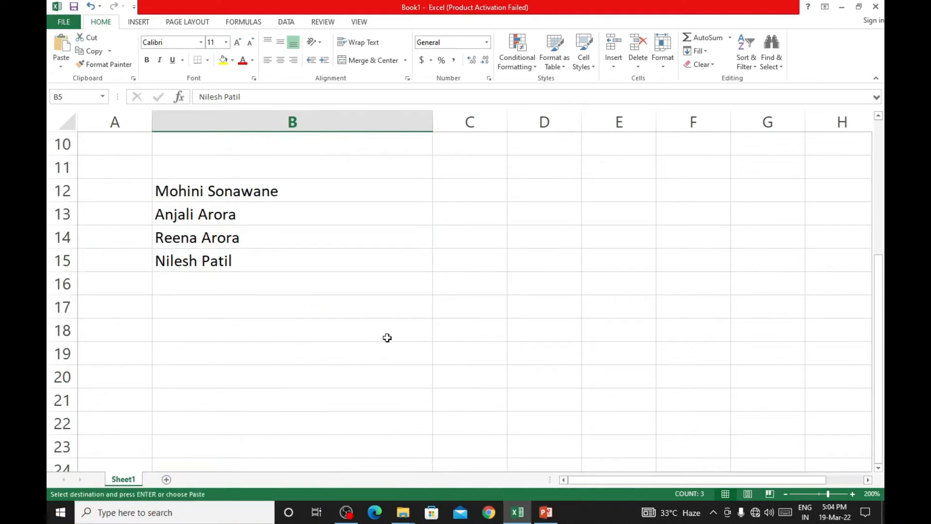
{"action": "scroll", "coordinate": [387, 337], "scroll_direction": "up", "scroll_amount": 3}
{"action": "left_click", "coordinate": [623, 239]}
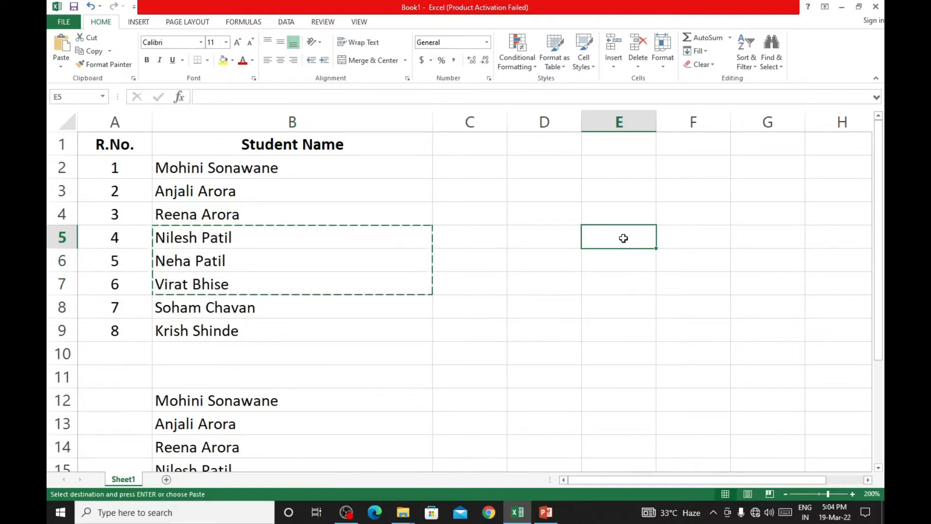
{"action": "right_click", "coordinate": [623, 238]}
{"action": "left_click", "coordinate": [648, 290]}
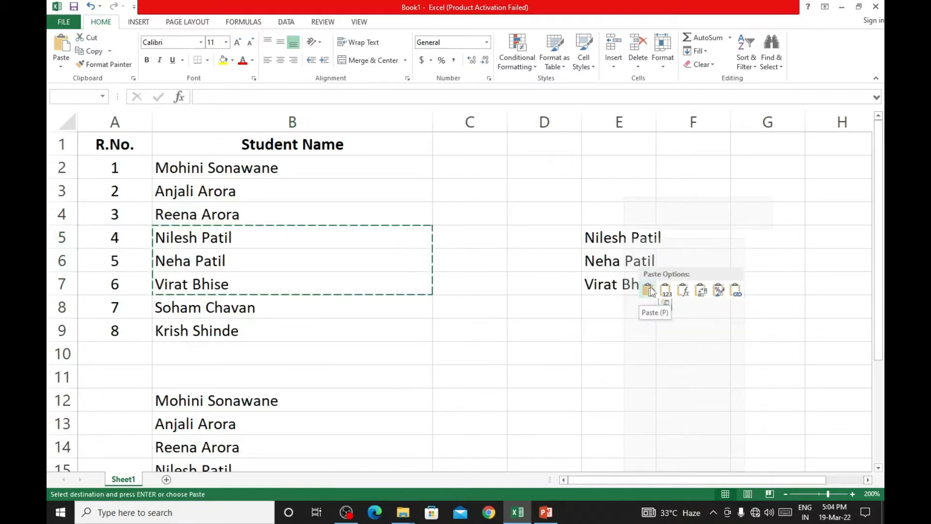
{"action": "left_click", "coordinate": [602, 386]}
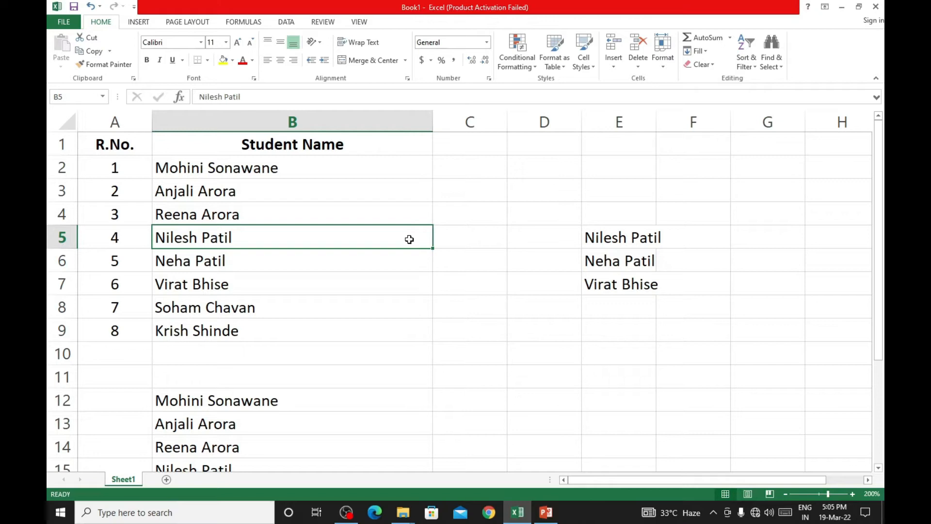
{"action": "left_click", "coordinate": [346, 512]}
{"action": "left_click", "coordinate": [387, 289]}
- Move the last four student names by cutting B6:B9 and pasting them starting at cell E10
{"action": "left_click_drag", "start_coordinate": [241, 262], "coordinate": [241, 323]}
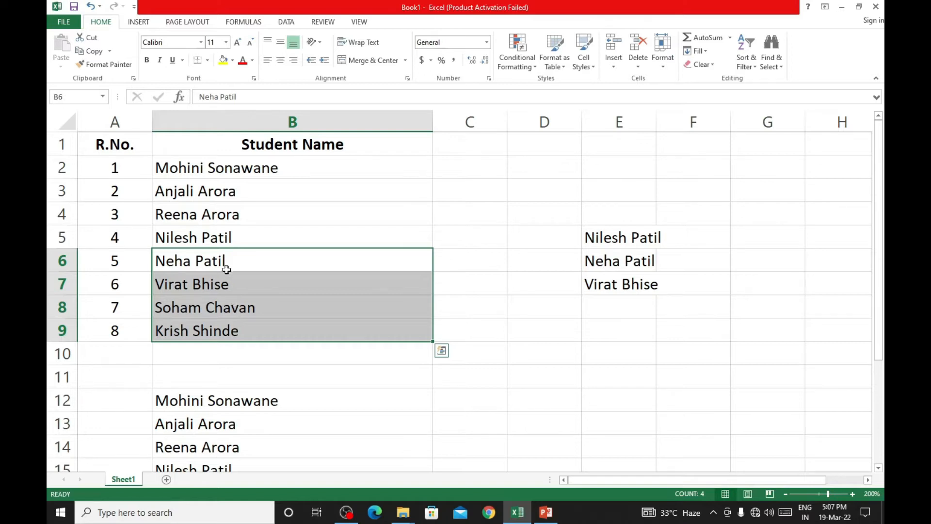
{"action": "left_click", "coordinate": [97, 40]}
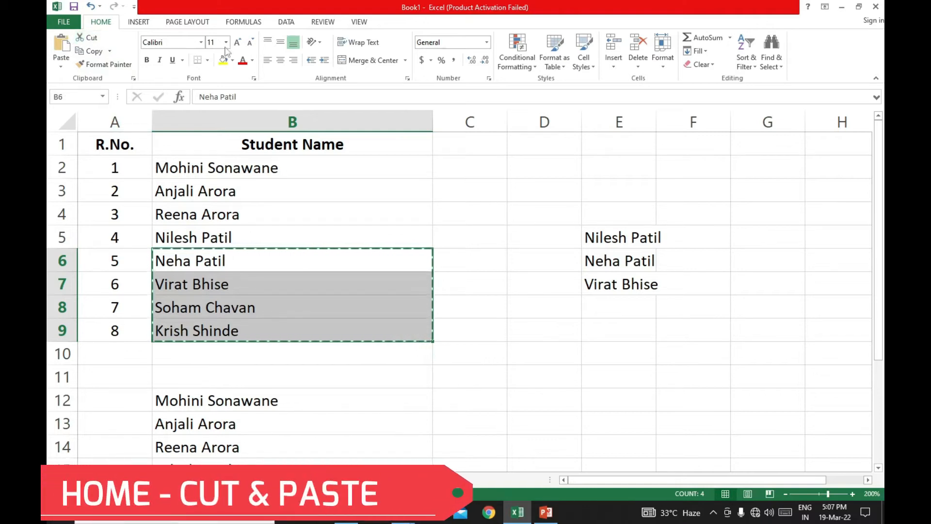
{"action": "left_click", "coordinate": [608, 358]}
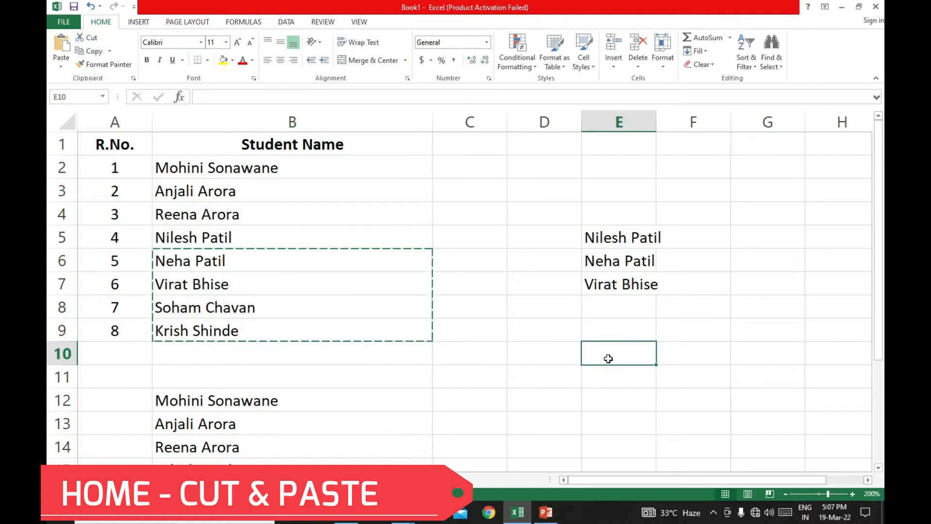
{"action": "left_click", "coordinate": [64, 47]}
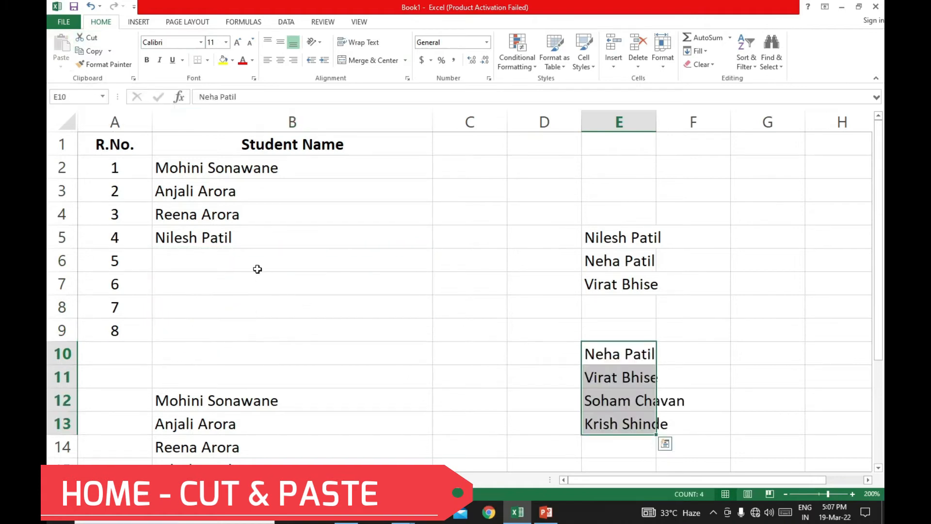
- Move the two student names in B3:B4 by cutting them and pasting them starting at cell G2
{"action": "left_click", "coordinate": [757, 406]}
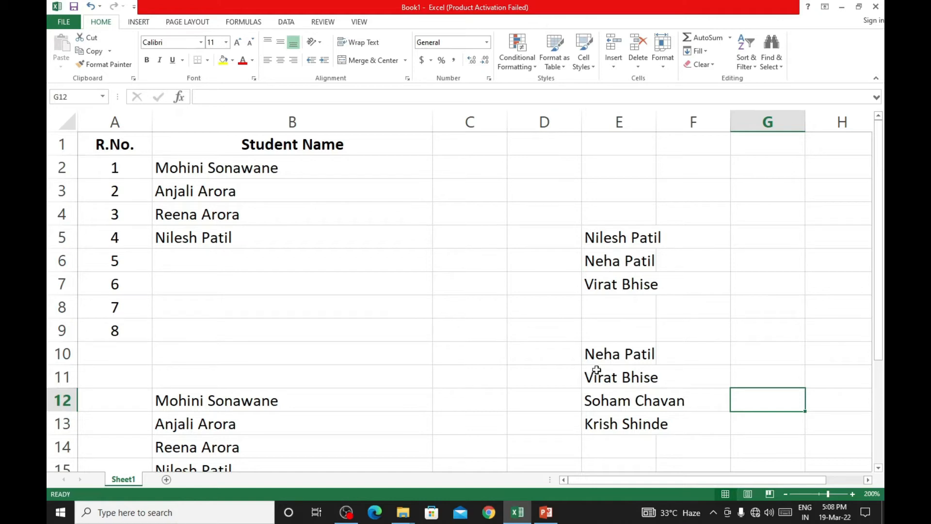
{"action": "left_click_drag", "start_coordinate": [242, 194], "coordinate": [253, 210]}
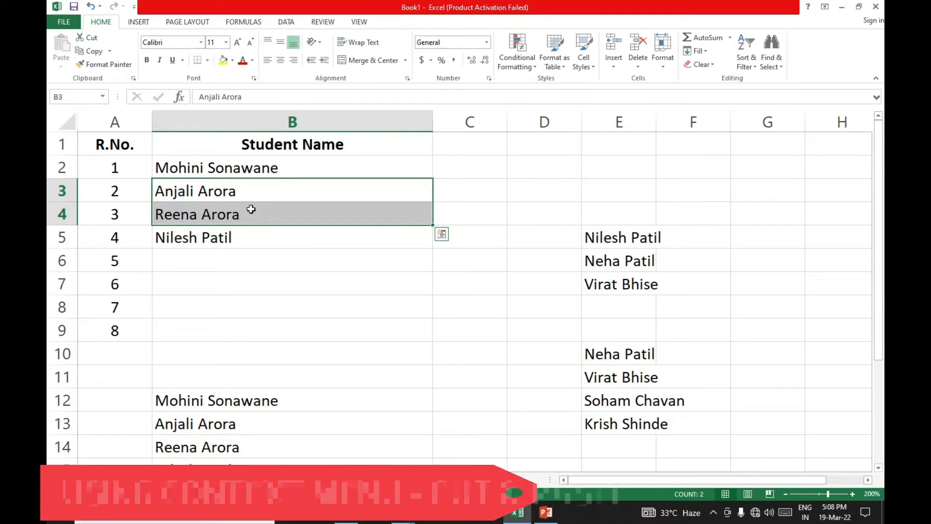
{"action": "right_click", "coordinate": [256, 193]}
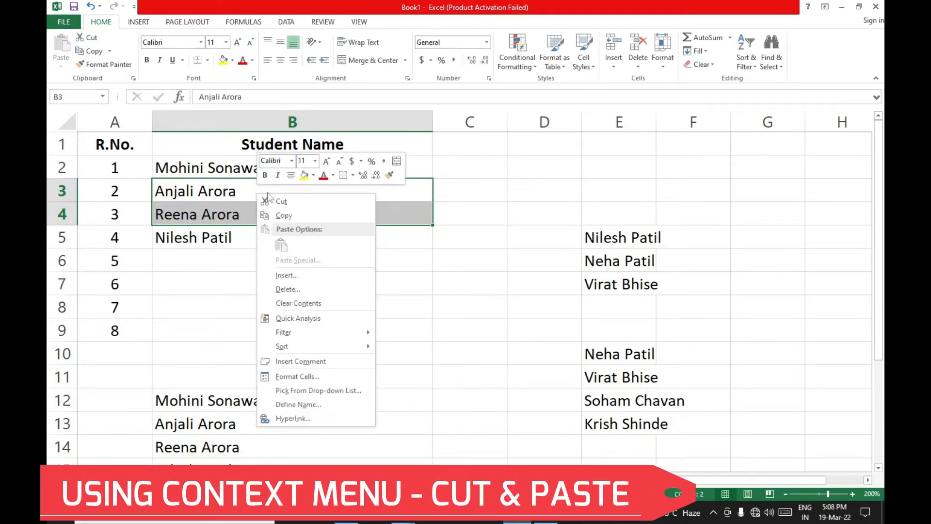
{"action": "left_click", "coordinate": [278, 201]}
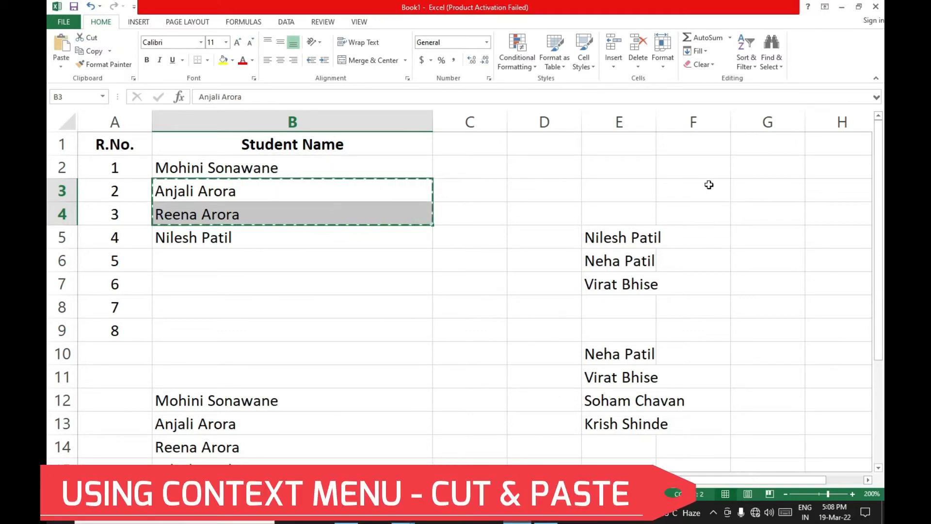
{"action": "left_click", "coordinate": [776, 170]}
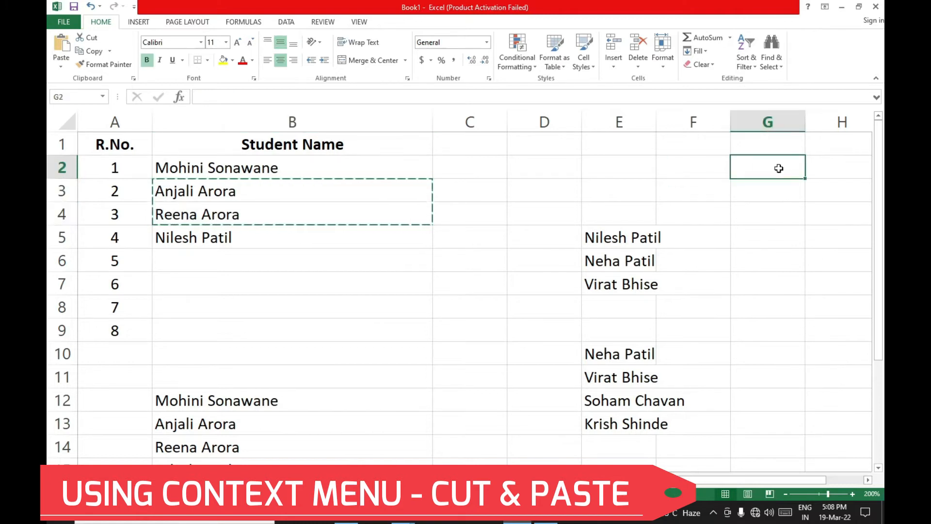
{"action": "right_click", "coordinate": [779, 168]}
{"action": "left_click", "coordinate": [678, 220]}
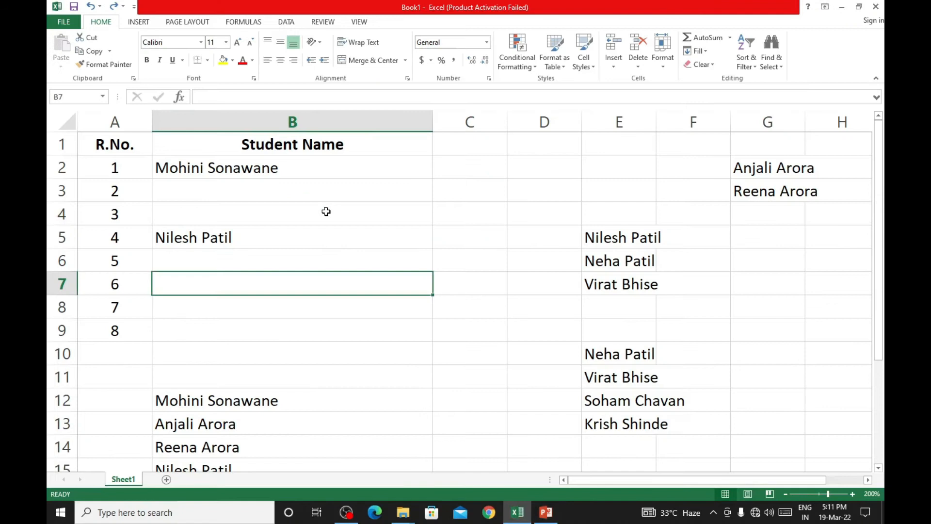
{"action": "left_click", "coordinate": [327, 211]}
{"action": "left_click", "coordinate": [417, 192]}
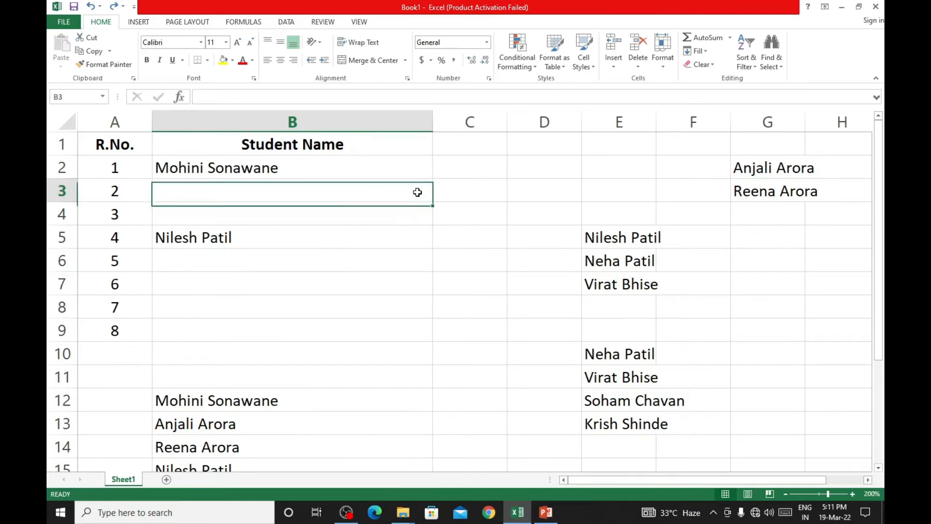
{"action": "left_click", "coordinate": [447, 202]}
{"action": "left_click", "coordinate": [359, 233]}
{"action": "left_click", "coordinate": [289, 276]}
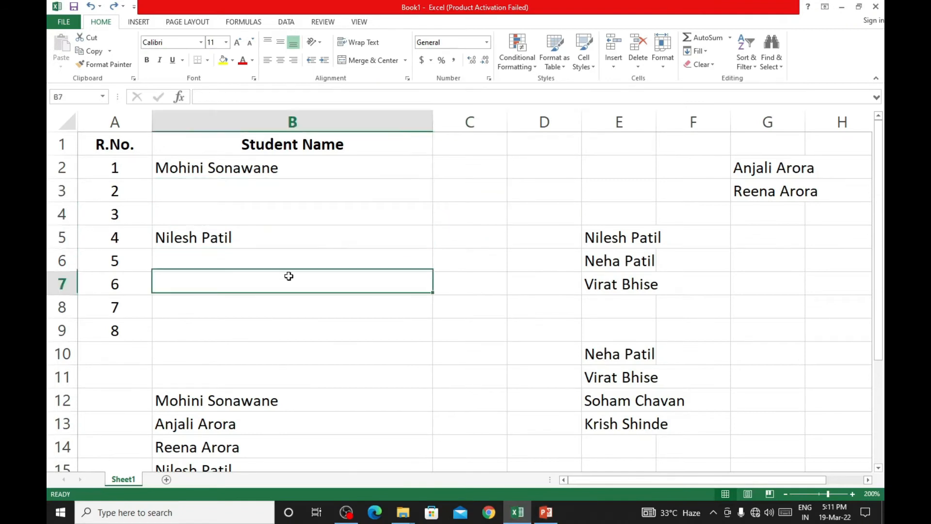
{"action": "left_click", "coordinate": [358, 345]}
{"action": "left_click", "coordinate": [347, 285]}
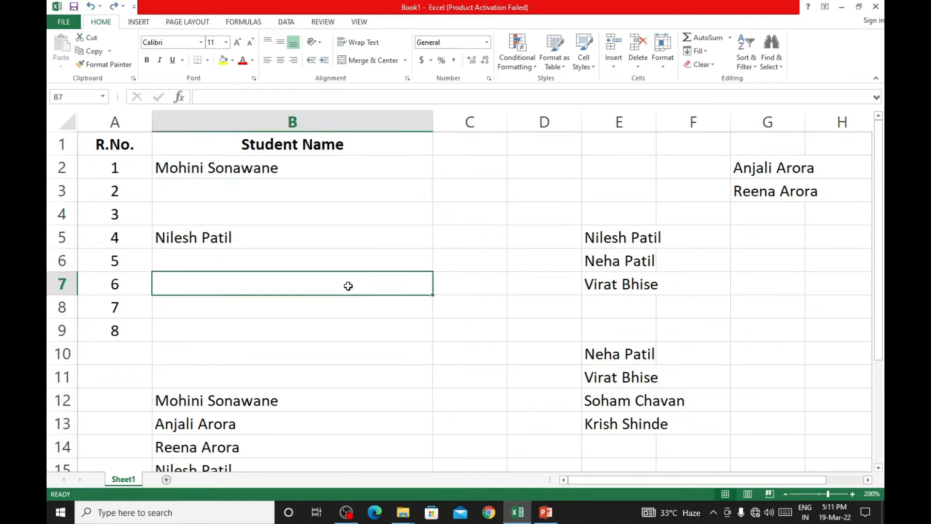
{"action": "left_click", "coordinate": [321, 220]}
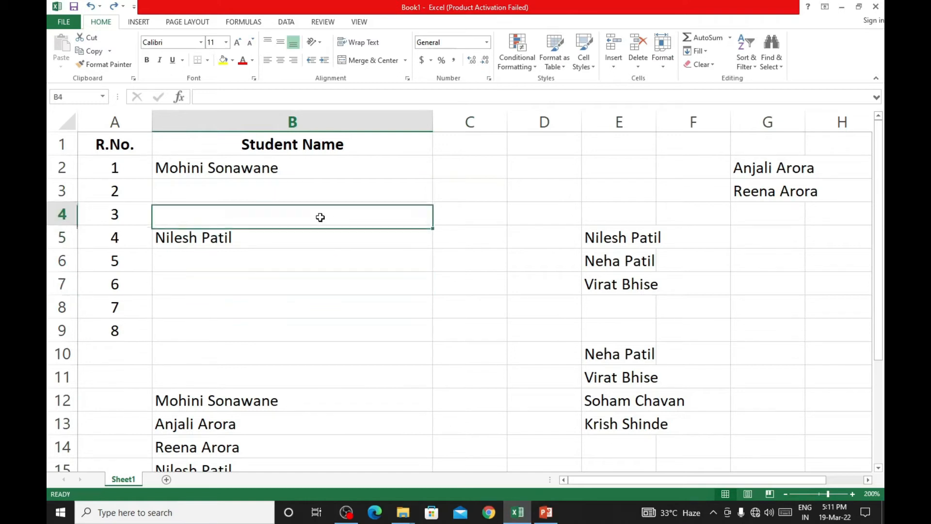
- Insert a blank cell at B6 with the option to shift existing cells right
{"action": "left_click", "coordinate": [200, 263]}
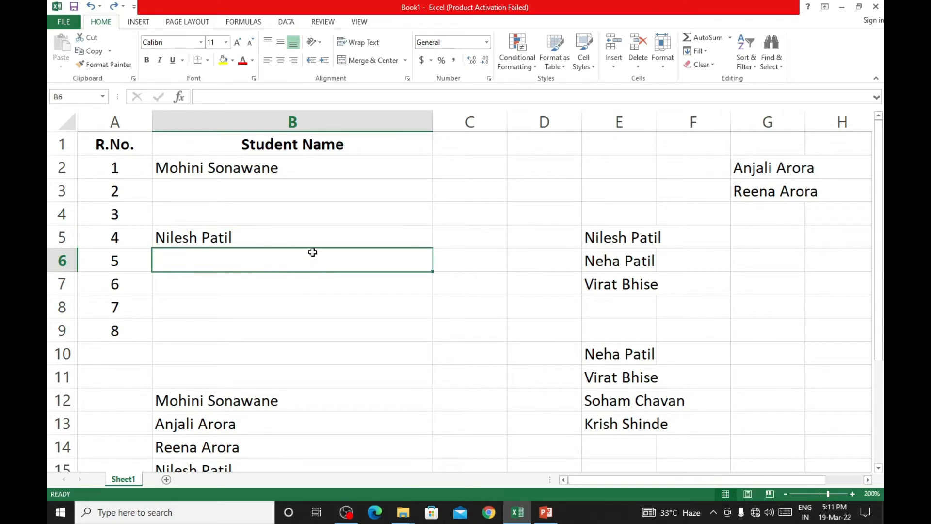
{"action": "left_click", "coordinate": [608, 66]}
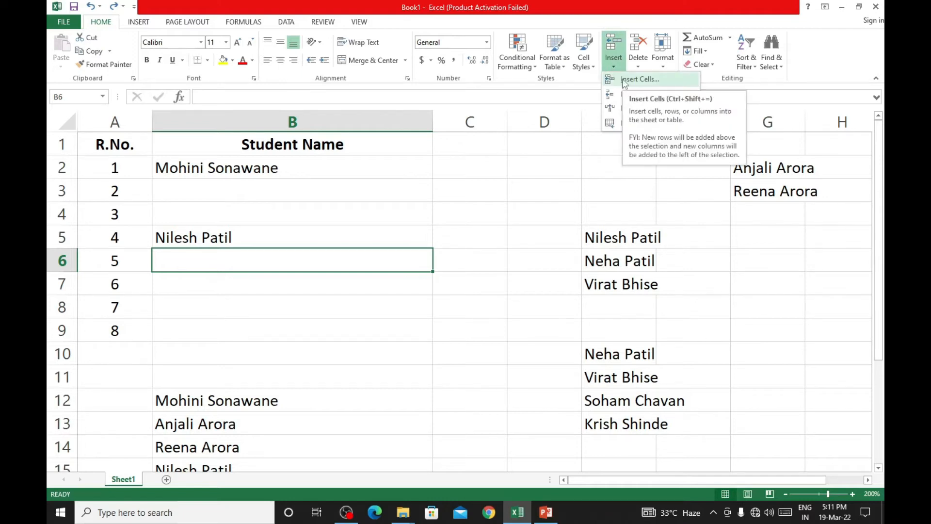
{"action": "left_click", "coordinate": [626, 80]}
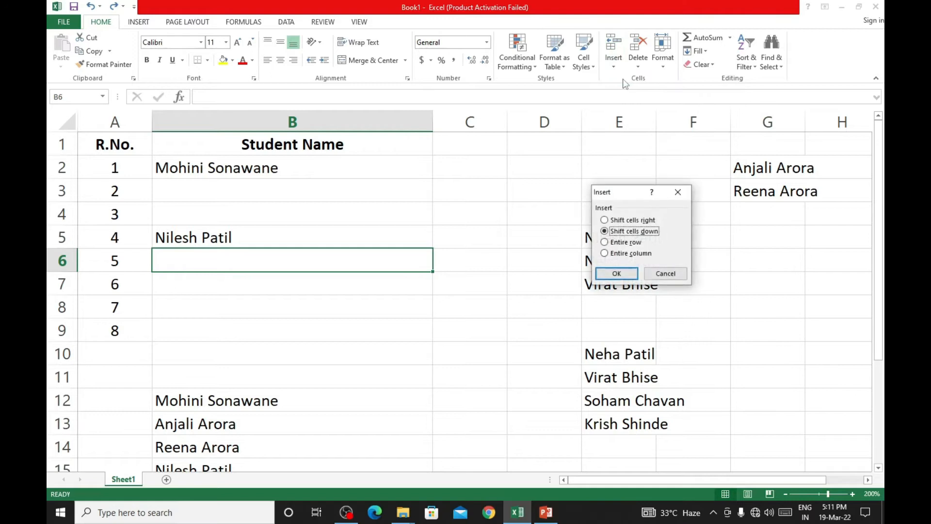
{"action": "left_click", "coordinate": [649, 222]}
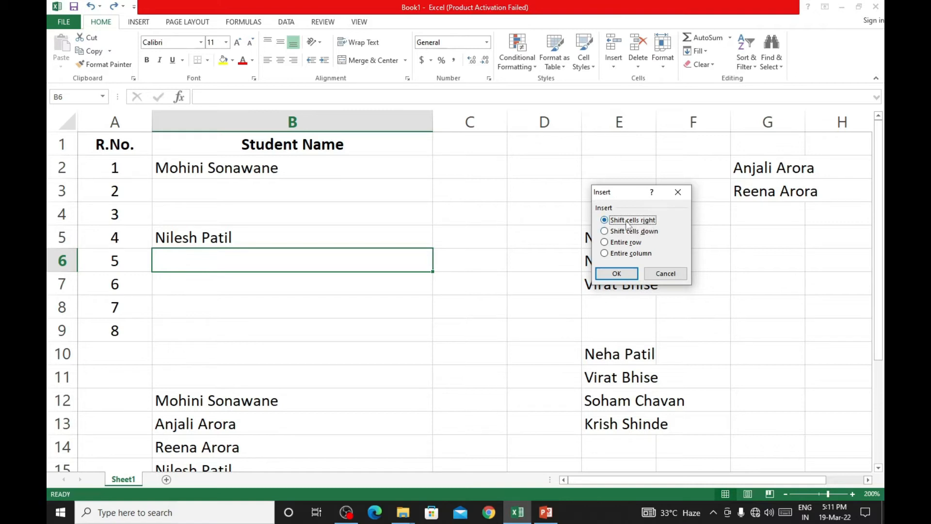
{"action": "left_click_drag", "start_coordinate": [624, 194], "coordinate": [531, 115]}
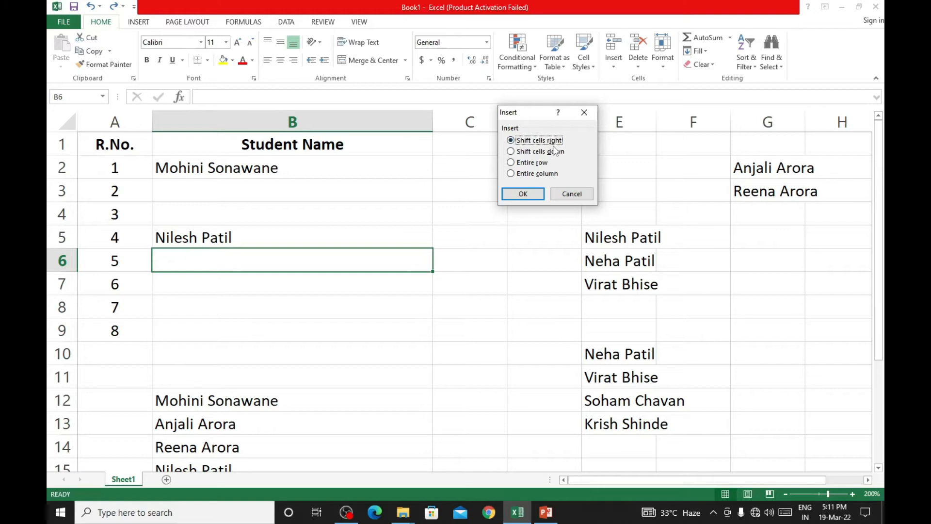
{"action": "left_click", "coordinate": [533, 199]}
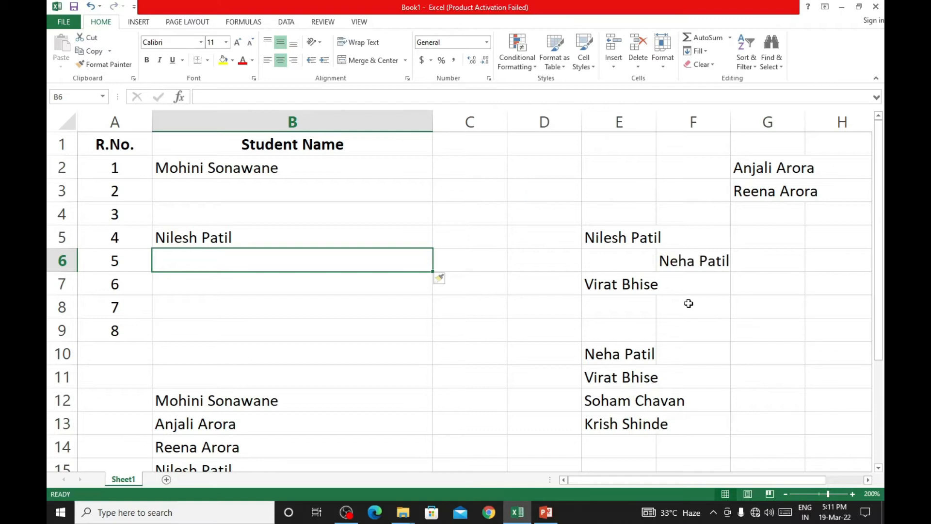
{"action": "left_click", "coordinate": [612, 263]}
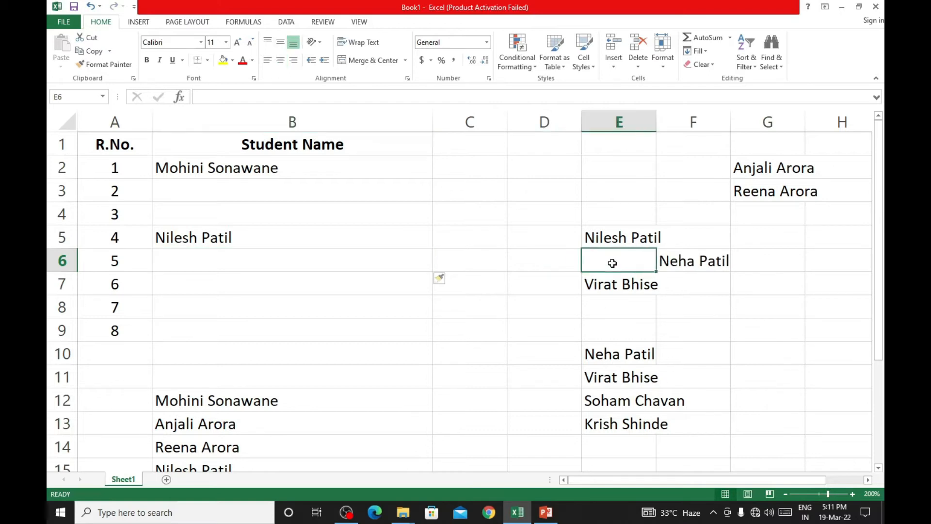
{"action": "left_click", "coordinate": [675, 260]}
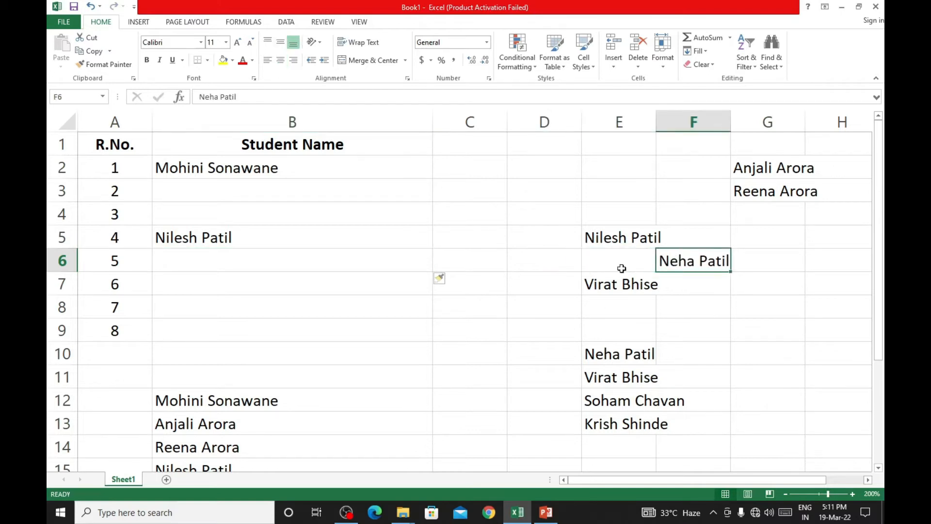
{"action": "left_click", "coordinate": [398, 267]}
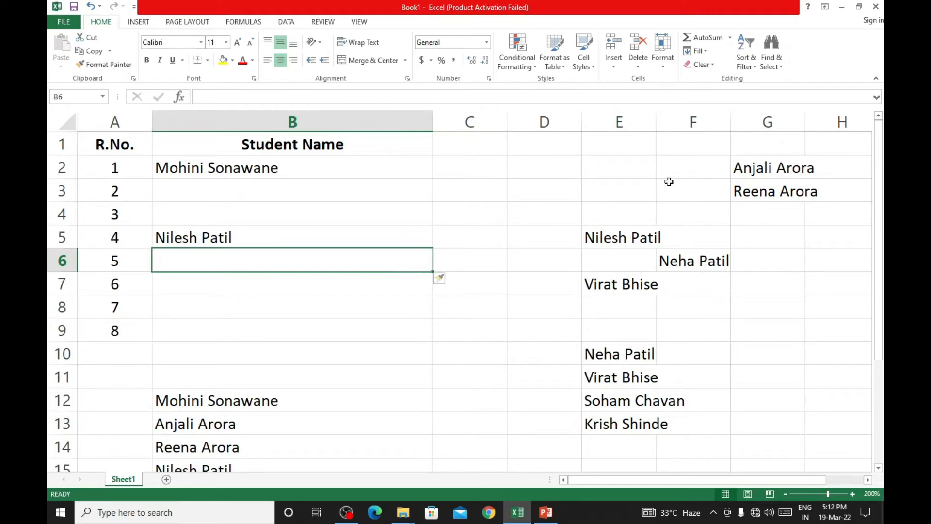
- Insert a blank cell at F3, shifting the existing cells in that row right
{"action": "left_click", "coordinate": [693, 189]}
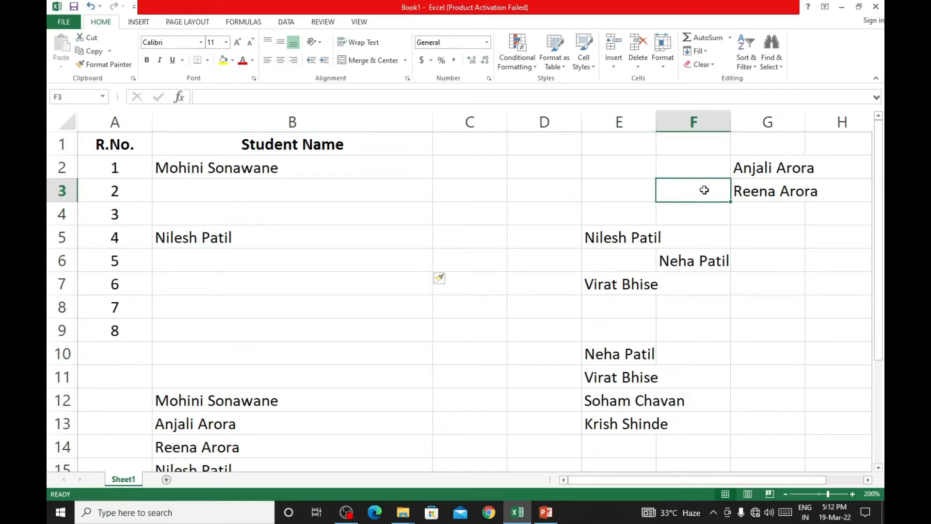
{"action": "left_click", "coordinate": [613, 67]}
{"action": "left_click", "coordinate": [620, 80]}
{"action": "left_click", "coordinate": [560, 142]}
{"action": "left_click", "coordinate": [540, 195]}
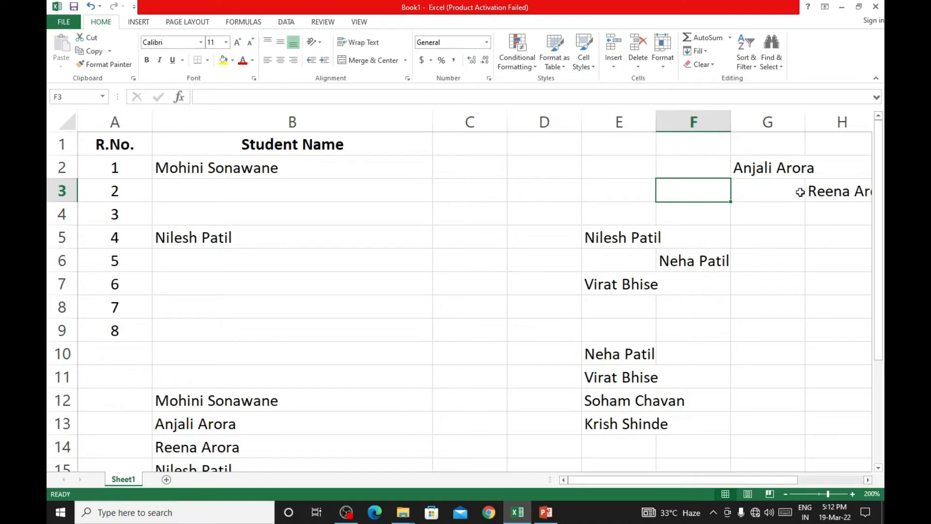
{"action": "left_click", "coordinate": [755, 206]}
{"action": "left_click", "coordinate": [703, 188]}
{"action": "left_click", "coordinate": [771, 193]}
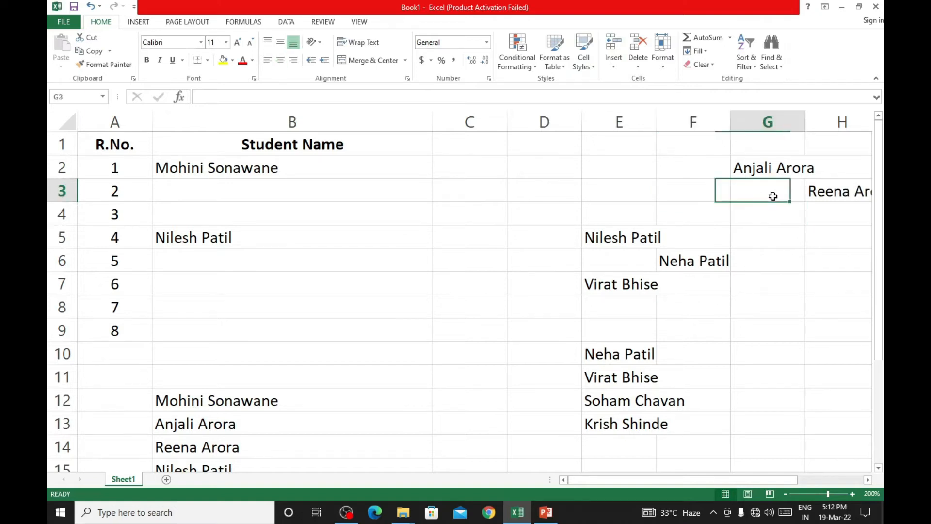
{"action": "left_click", "coordinate": [719, 207]}
{"action": "left_click", "coordinate": [764, 210]}
{"action": "left_click", "coordinate": [764, 192]}
{"action": "left_click", "coordinate": [697, 184]}
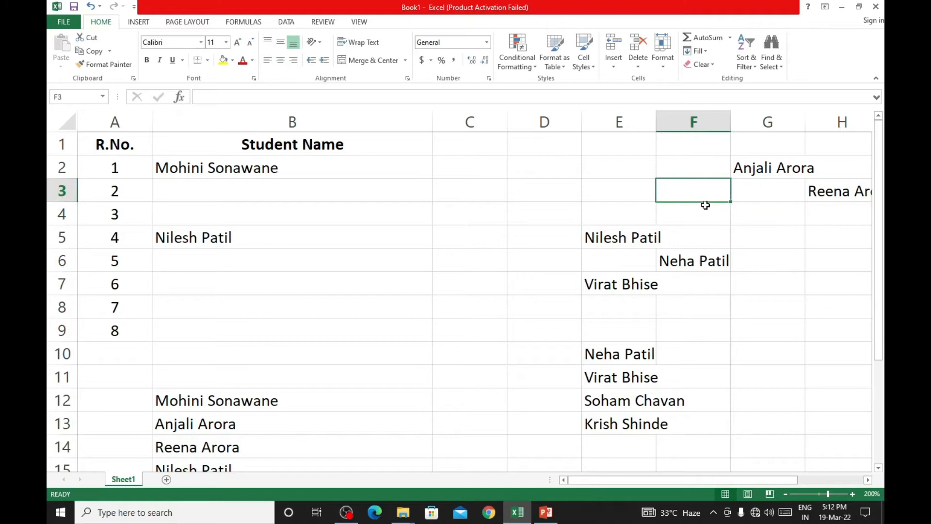
{"action": "left_click", "coordinate": [704, 213]}
{"action": "left_click", "coordinate": [751, 182]}
{"action": "left_click", "coordinate": [721, 187]}
{"action": "left_click", "coordinate": [763, 206]}
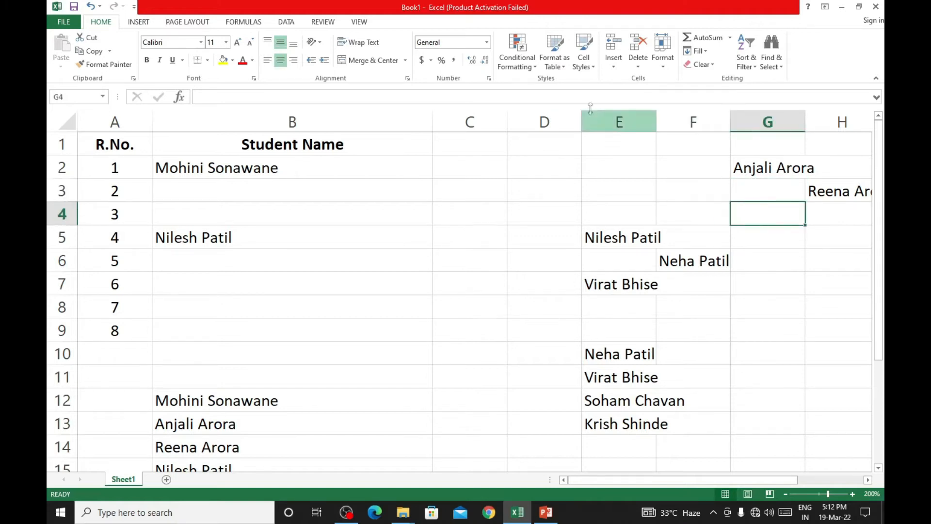
- Insert a blank cell at B4 in the Student Name column, shifting the existing cells down
{"action": "left_click", "coordinate": [384, 210]}
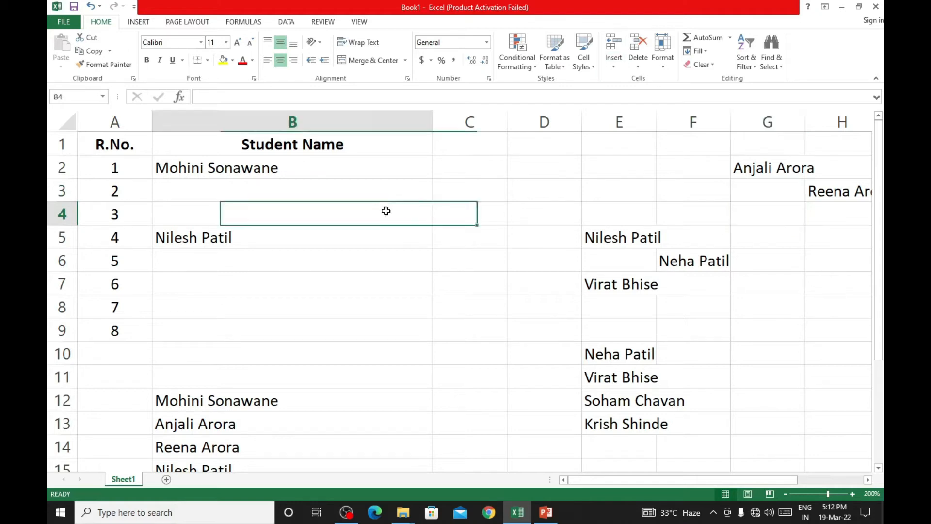
{"action": "left_click", "coordinate": [621, 64]}
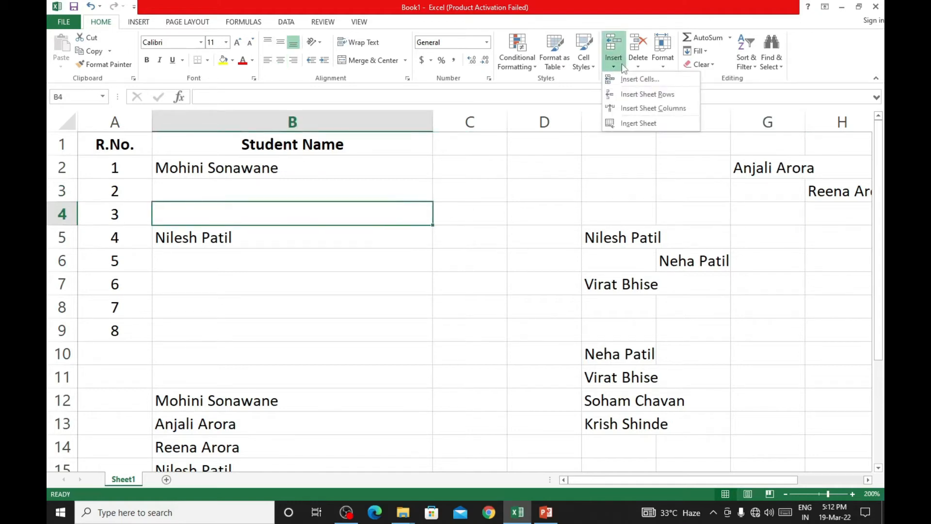
{"action": "left_click", "coordinate": [621, 78]}
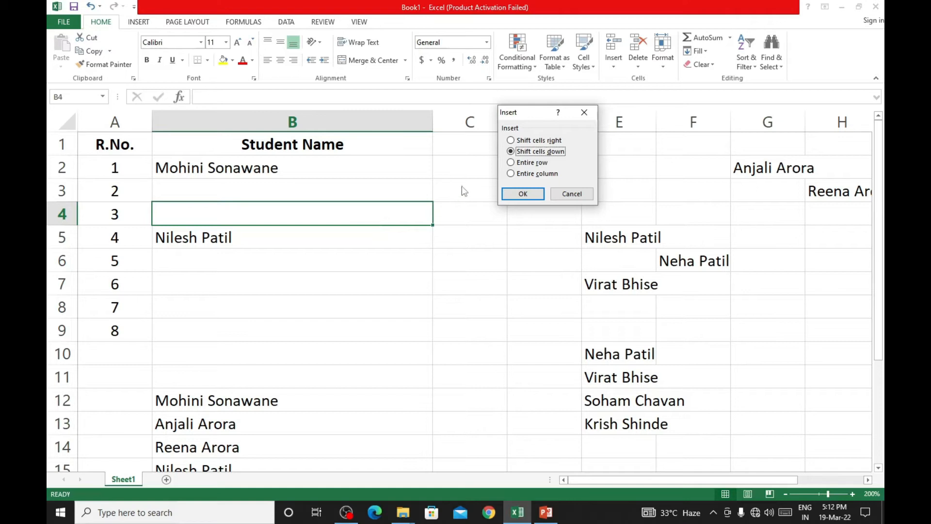
{"action": "left_click", "coordinate": [522, 193]}
{"action": "left_click", "coordinate": [234, 266]}
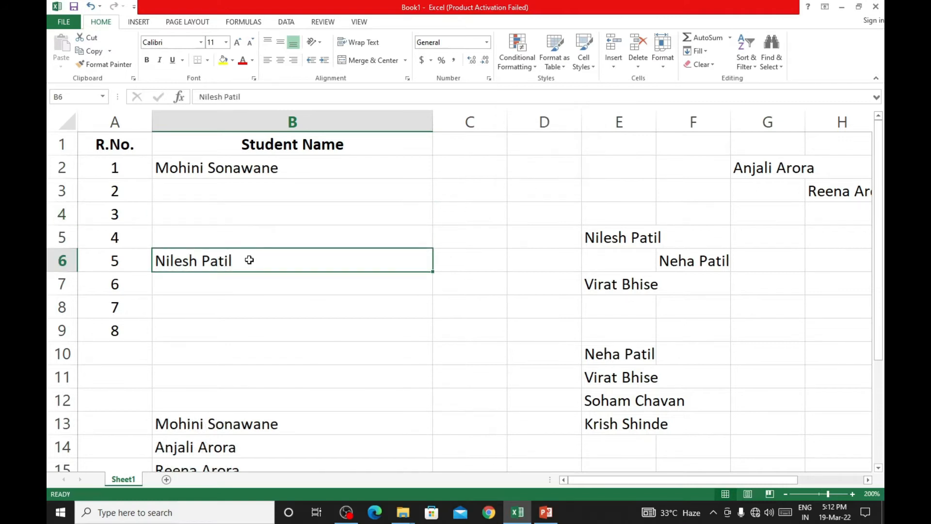
- Insert an entire row at cell B5, above the row for R.No. 4
{"action": "left_click", "coordinate": [259, 235]}
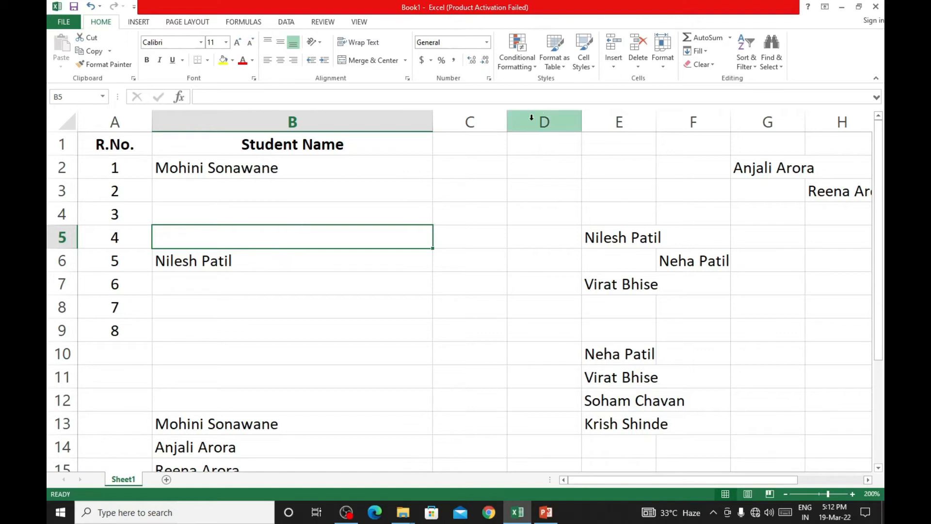
{"action": "left_click", "coordinate": [613, 60]}
{"action": "left_click", "coordinate": [616, 79]}
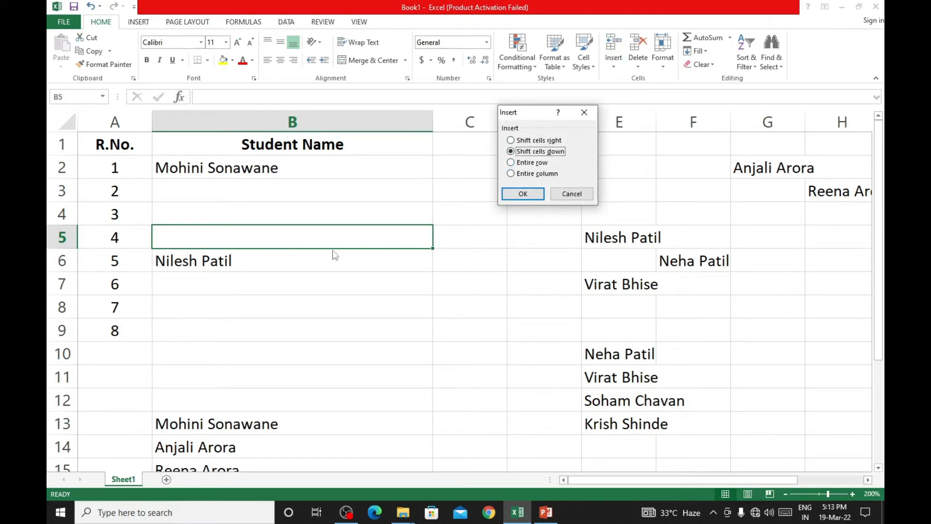
{"action": "left_click", "coordinate": [542, 163]}
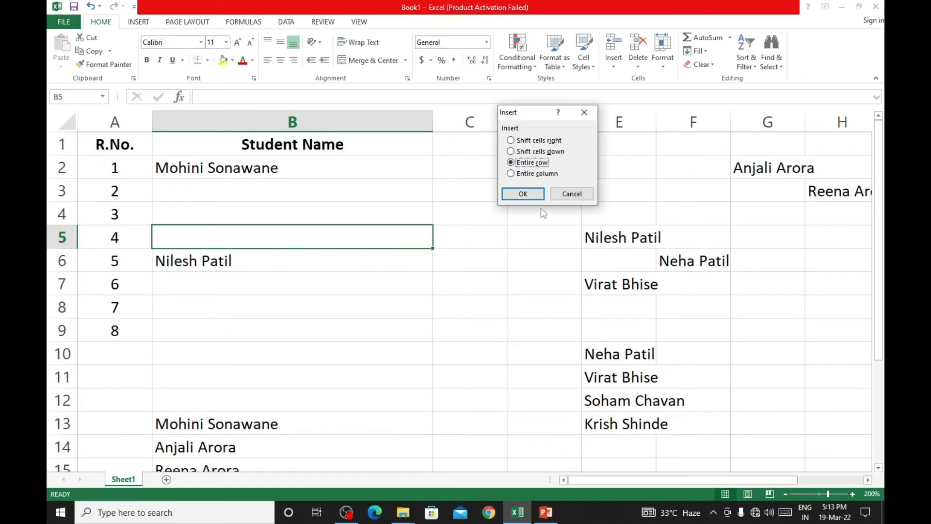
{"action": "left_click", "coordinate": [523, 194]}
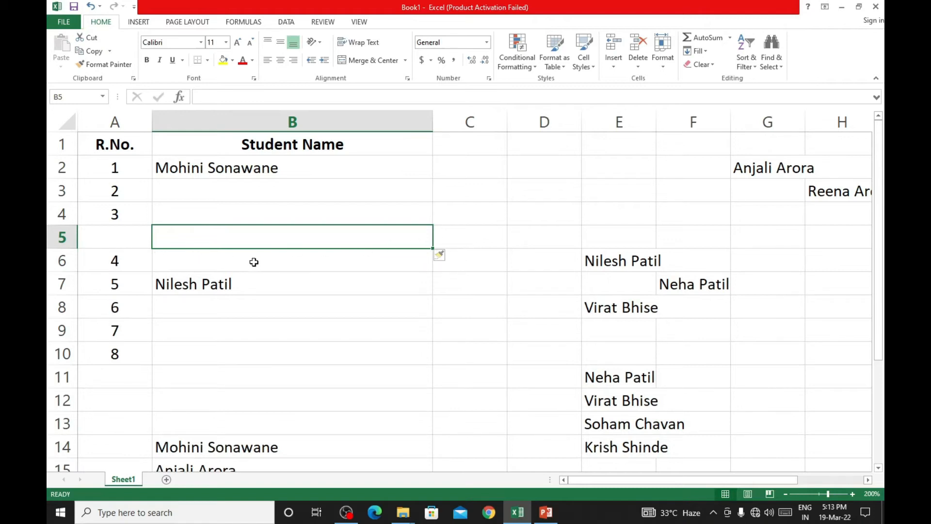
- Insert an entire column at cell B5, between the R.No. and Student Name columns
{"action": "left_click", "coordinate": [613, 67]}
{"action": "left_click", "coordinate": [638, 79]}
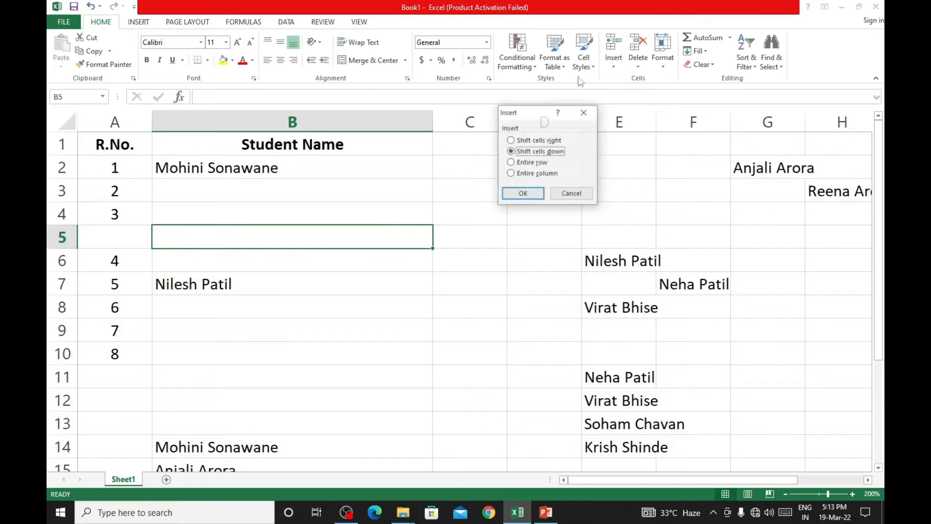
{"action": "left_click", "coordinate": [537, 174]}
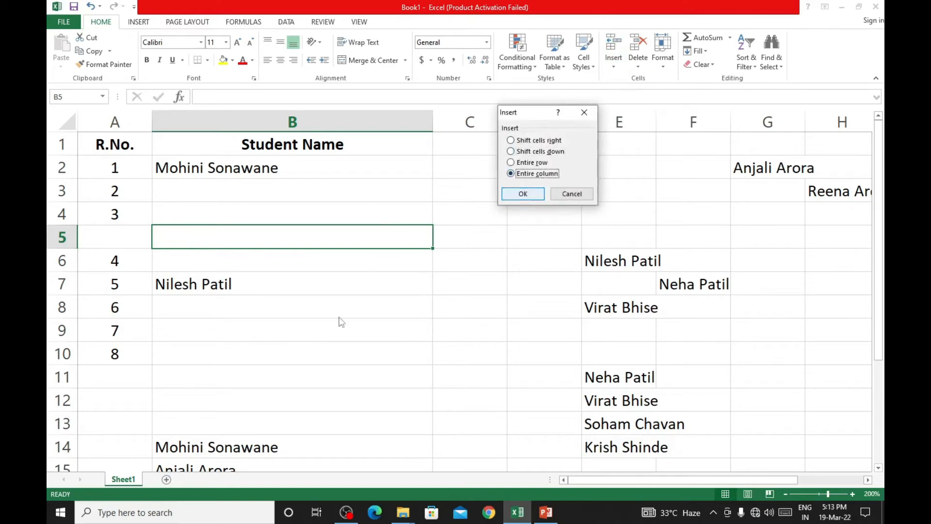
{"action": "left_click", "coordinate": [523, 194]}
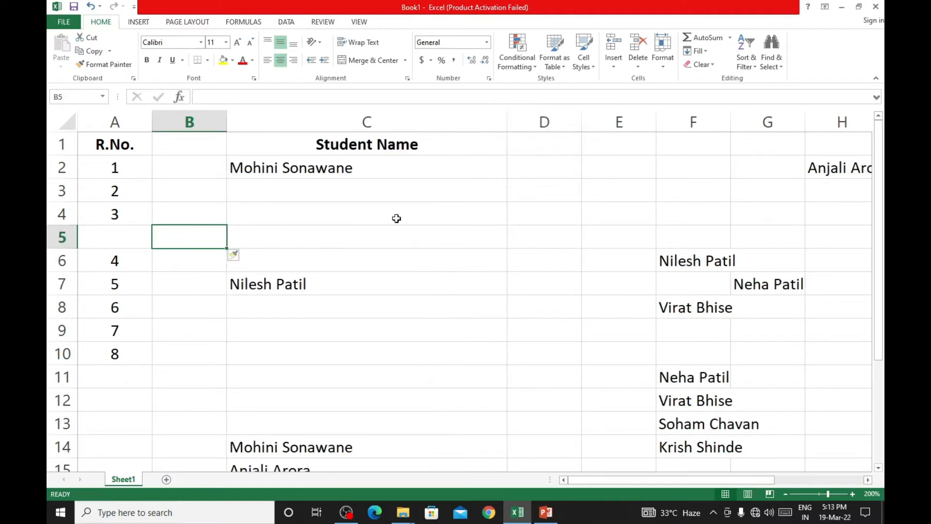
- Undo the entire column and entire row insertions made at cell B5
{"action": "left_click", "coordinate": [175, 144]}
{"action": "left_click", "coordinate": [185, 280]}
{"action": "left_click", "coordinate": [189, 340]}
{"action": "left_click", "coordinate": [290, 222]}
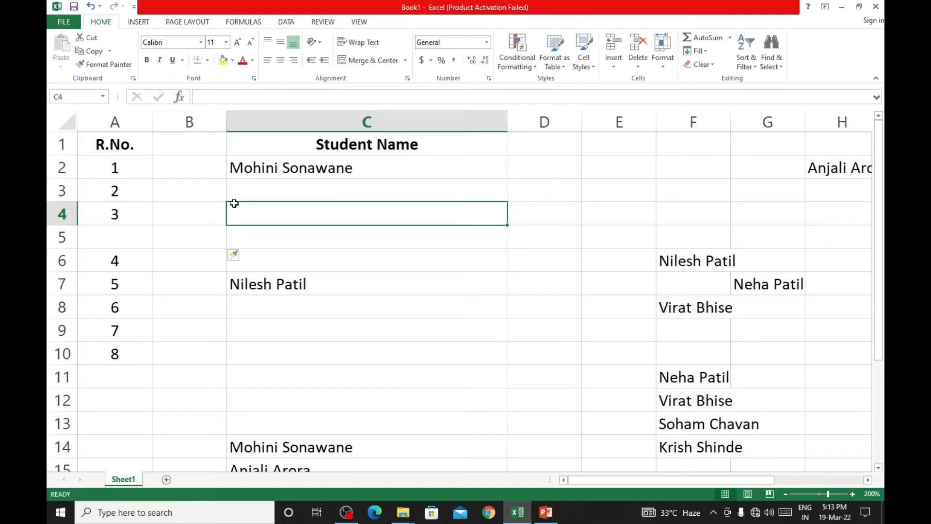
{"action": "left_click", "coordinate": [91, 7]}
{"action": "left_click", "coordinate": [91, 7]}
{"action": "left_click", "coordinate": [92, 7]}
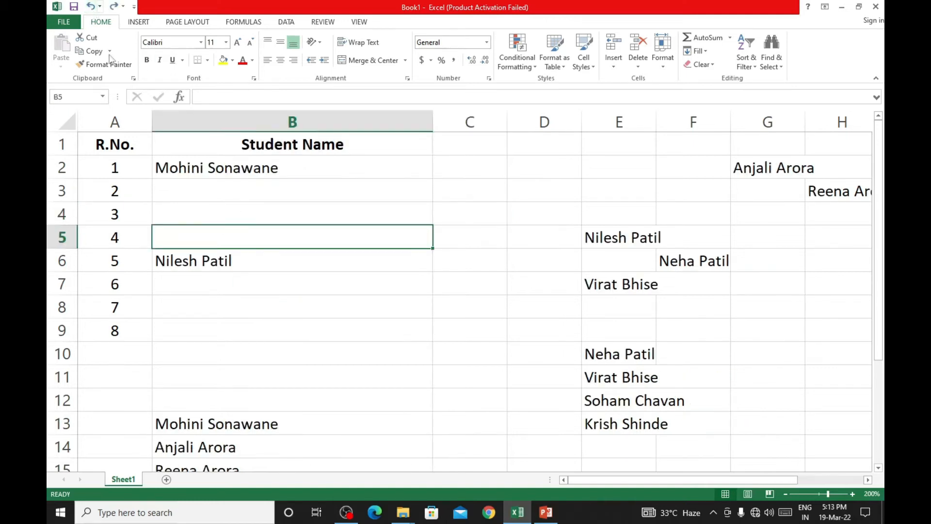
{"action": "left_click", "coordinate": [523, 333]}
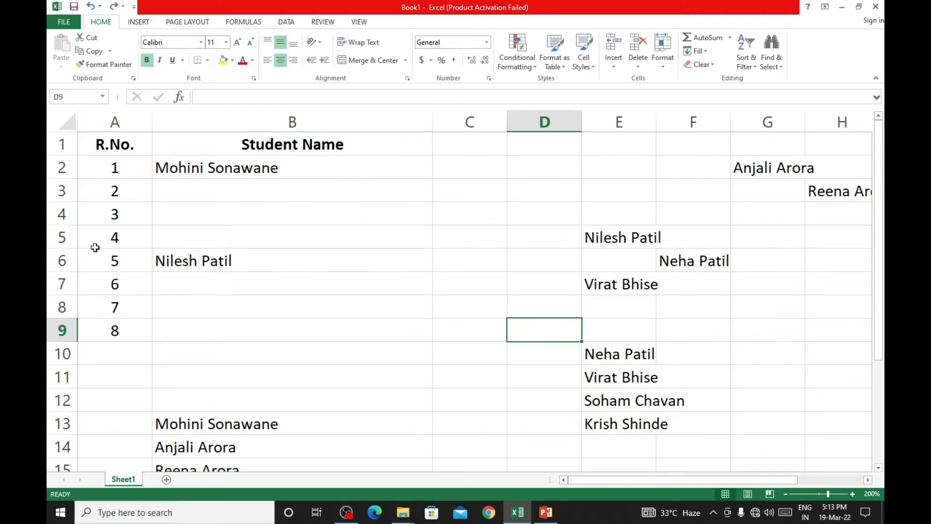
- Insert a sheet row at cell B4, above the row for R.No. 3
{"action": "left_click", "coordinate": [172, 209]}
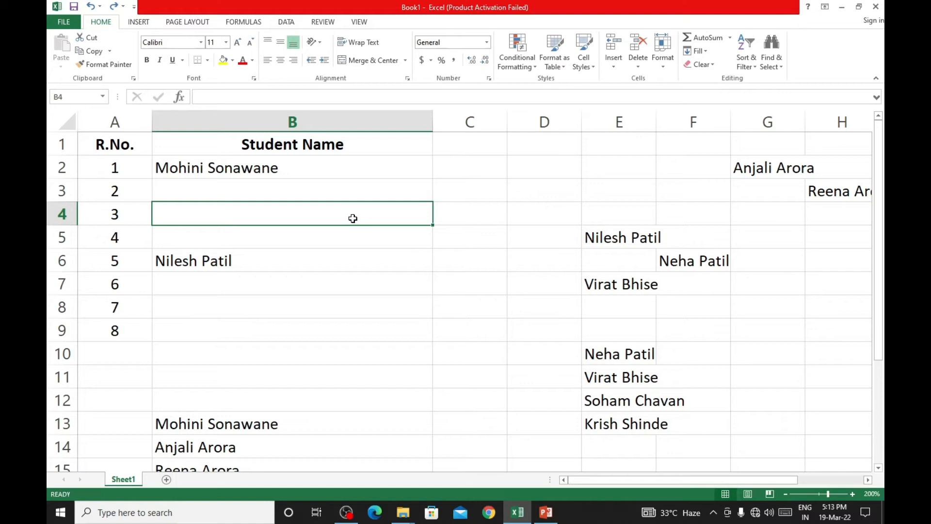
{"action": "left_click", "coordinate": [614, 68]}
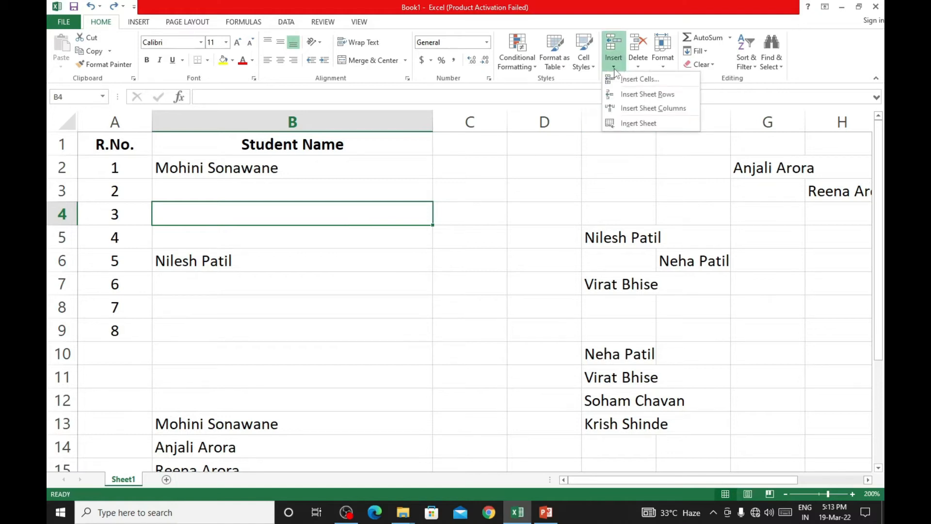
{"action": "left_click", "coordinate": [627, 96]}
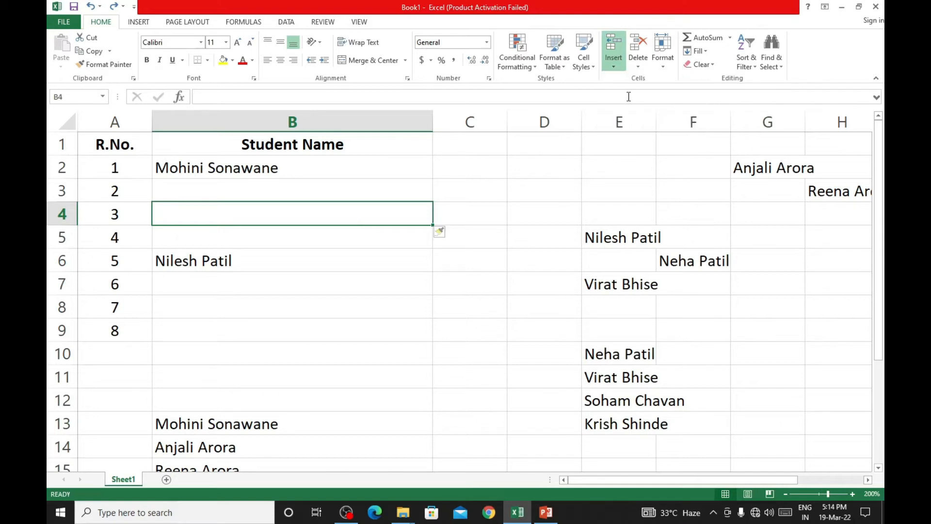
{"action": "left_click", "coordinate": [122, 217]}
{"action": "left_click", "coordinate": [272, 217]}
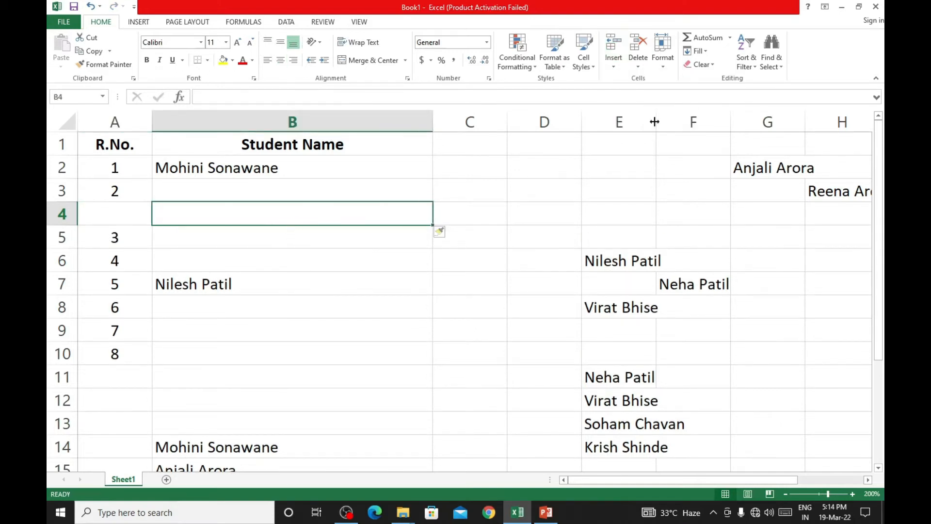
- Insert a sheet column at cell B4, between the R.No. and Student Name columns
{"action": "left_click", "coordinate": [612, 68]}
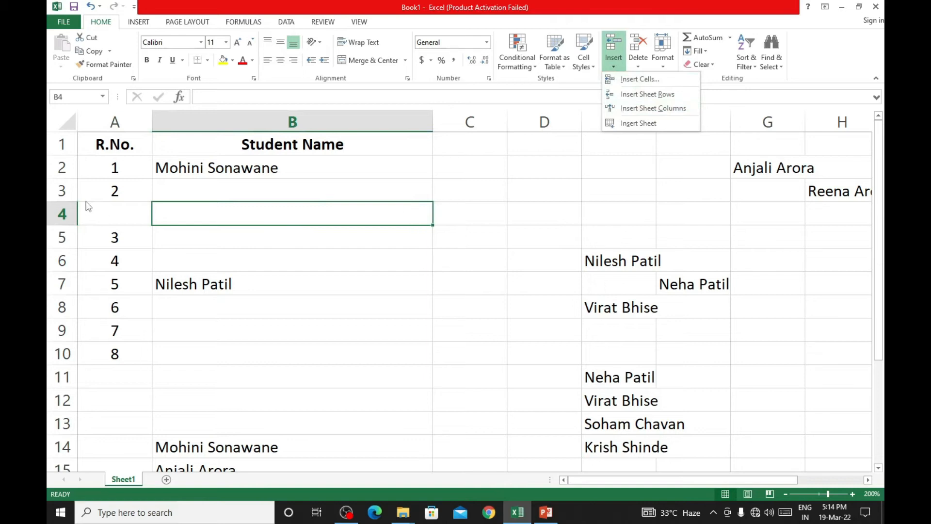
{"action": "left_click", "coordinate": [107, 222]}
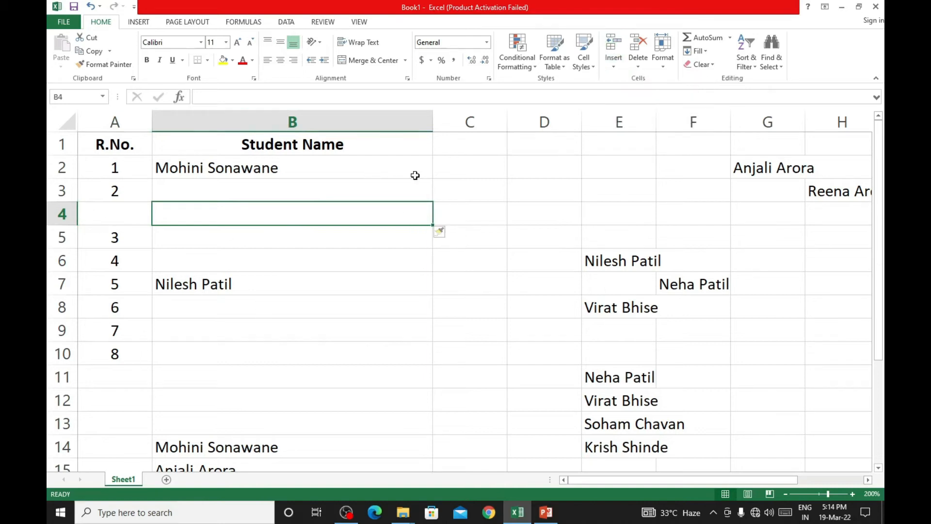
{"action": "left_click", "coordinate": [614, 62]}
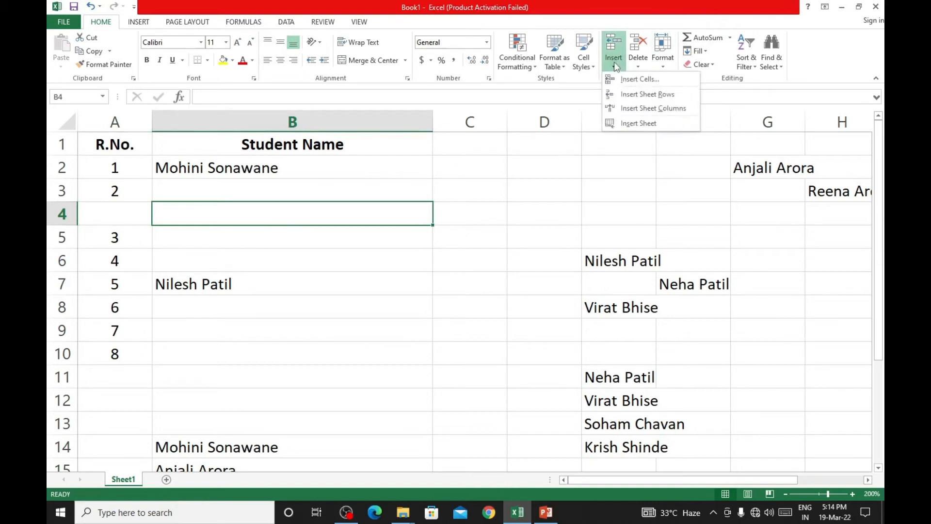
{"action": "left_click", "coordinate": [638, 109]}
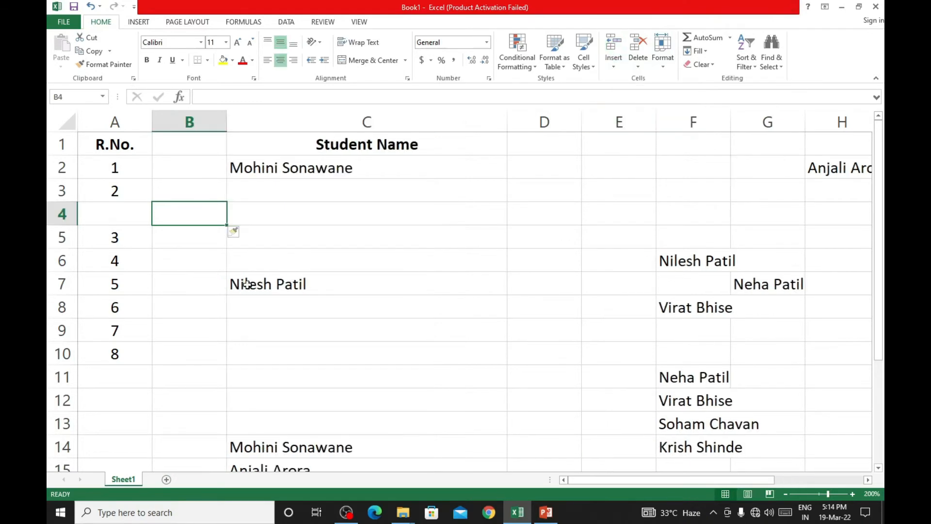
- Undo the sheet column and sheet row insertions made at cell B4
{"action": "left_click", "coordinate": [416, 229]}
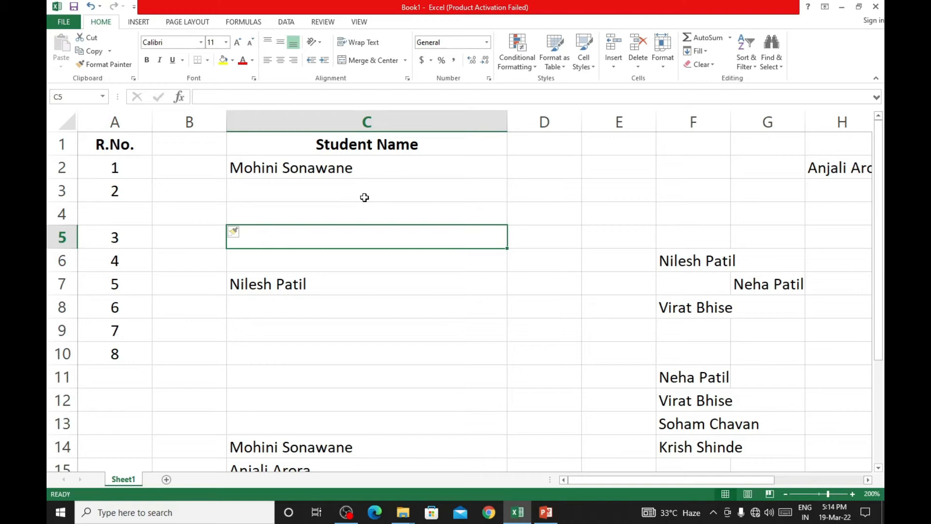
{"action": "key", "text": "ctrl+z"}
{"action": "key", "text": "ctrl+z"}
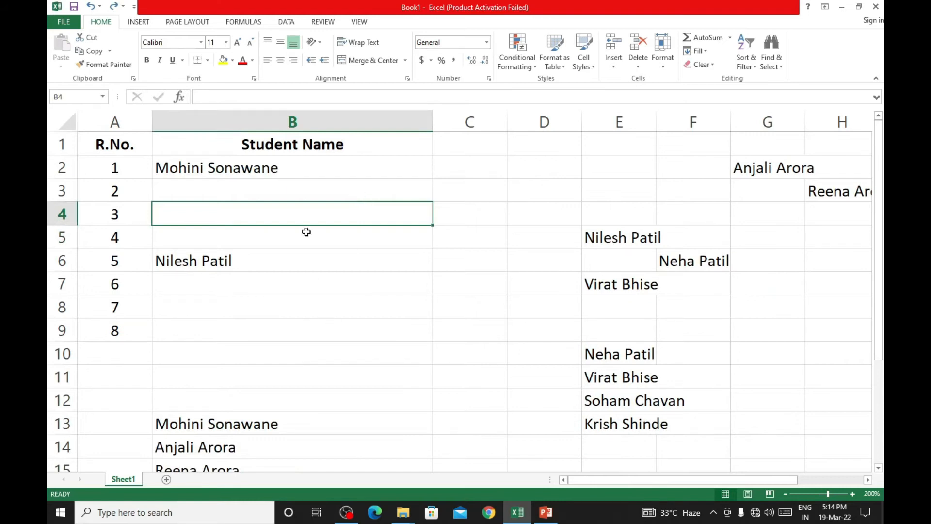
- Select the whole of column D and insert a blank column there
{"action": "left_click", "coordinate": [548, 116]}
{"action": "left_click", "coordinate": [640, 165]}
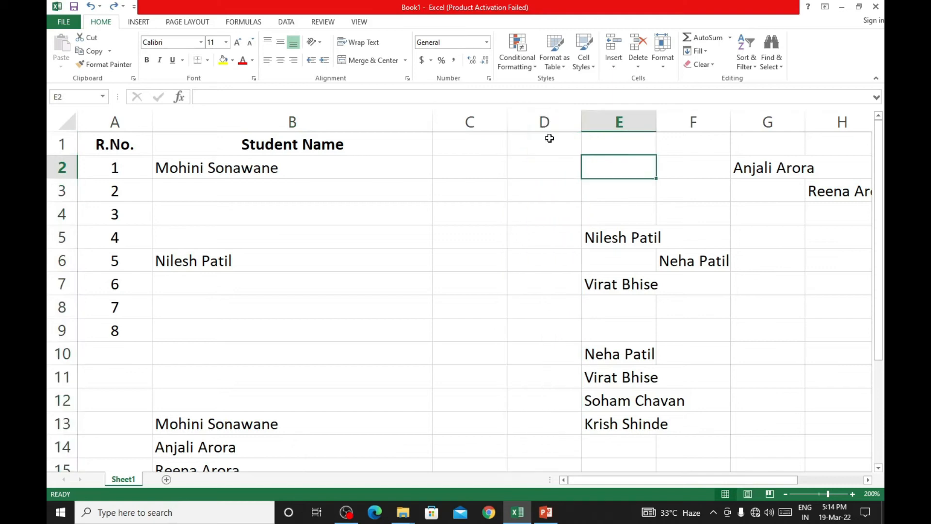
{"action": "left_click", "coordinate": [551, 118]}
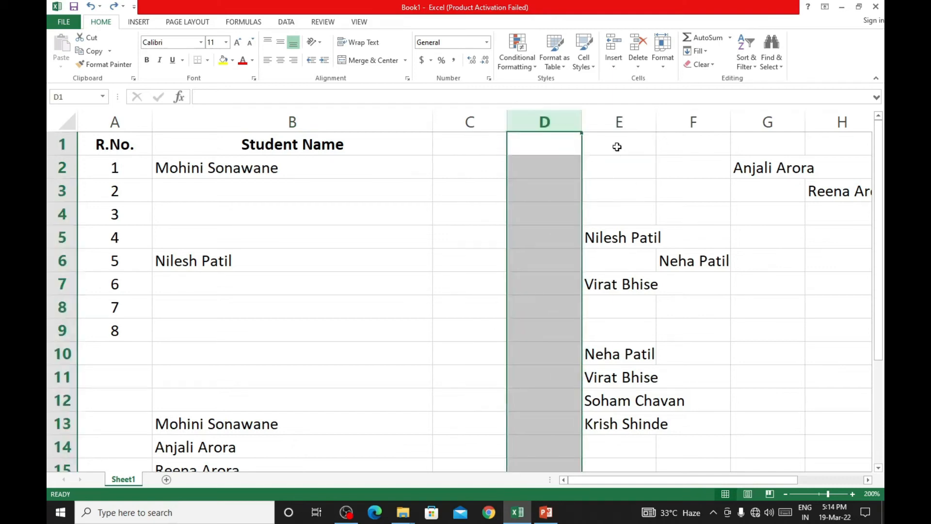
{"action": "right_click", "coordinate": [552, 118]}
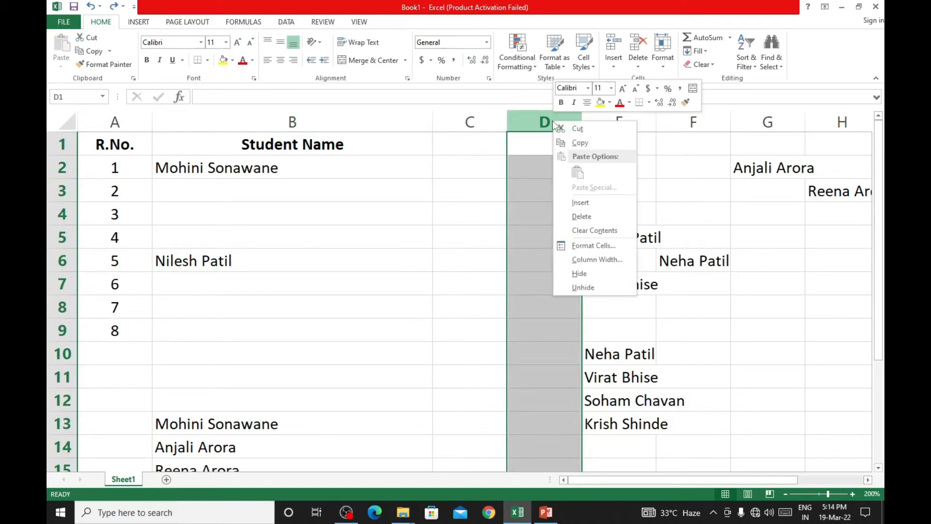
{"action": "left_click", "coordinate": [595, 205]}
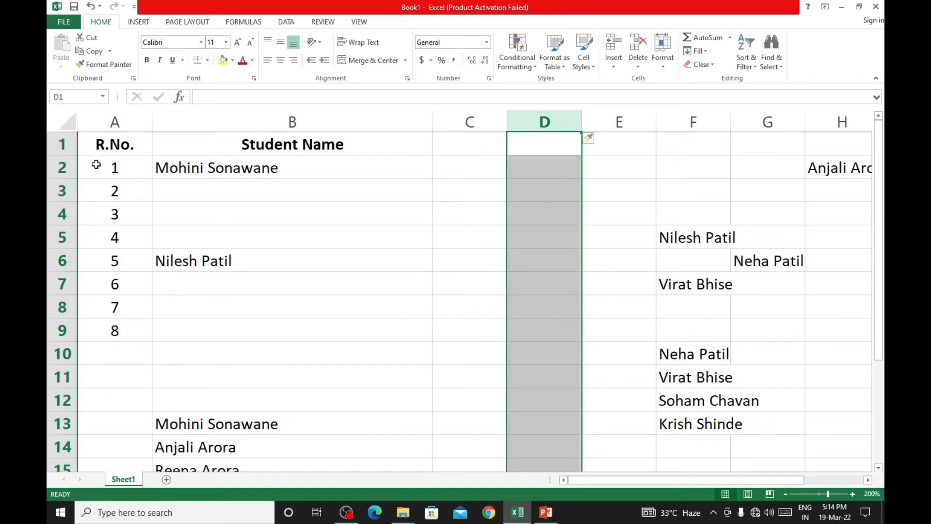
- Insert a blank column at column A, before the R.No. column
{"action": "left_click", "coordinate": [106, 116]}
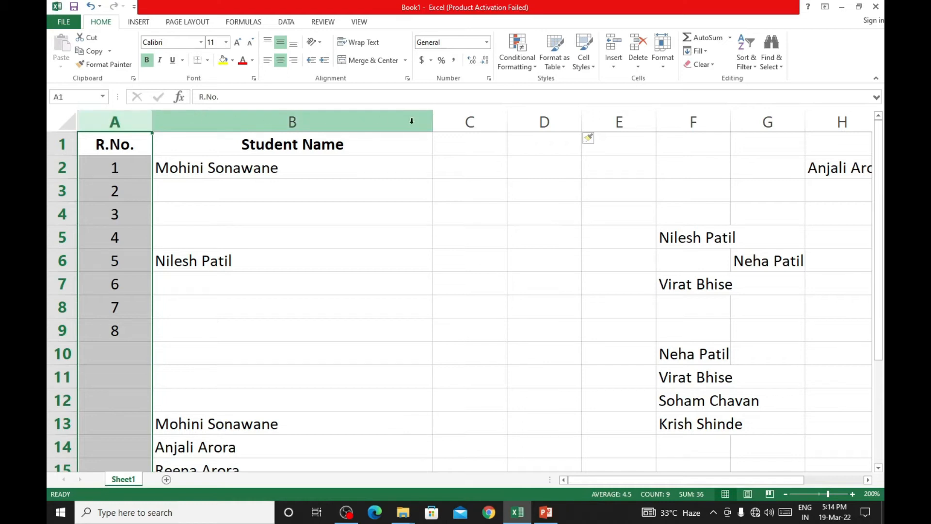
{"action": "right_click", "coordinate": [127, 116]}
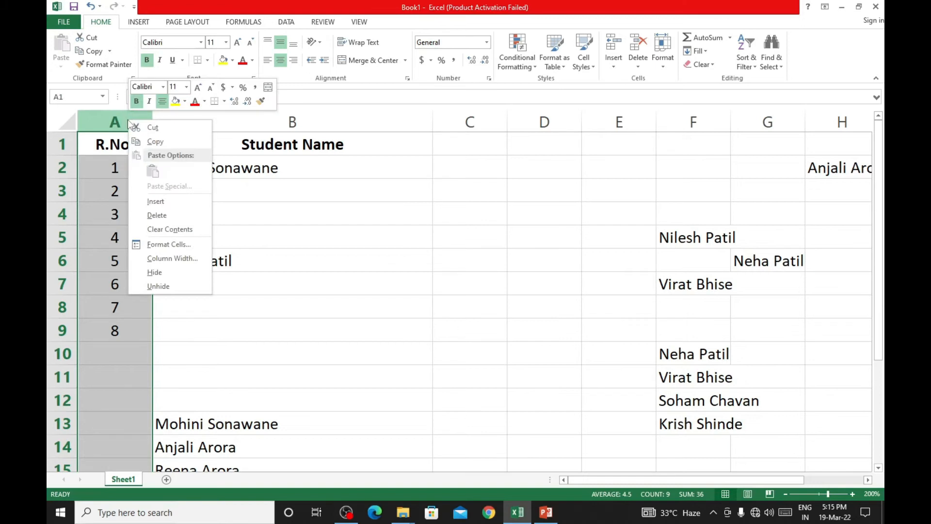
{"action": "left_click", "coordinate": [168, 201]}
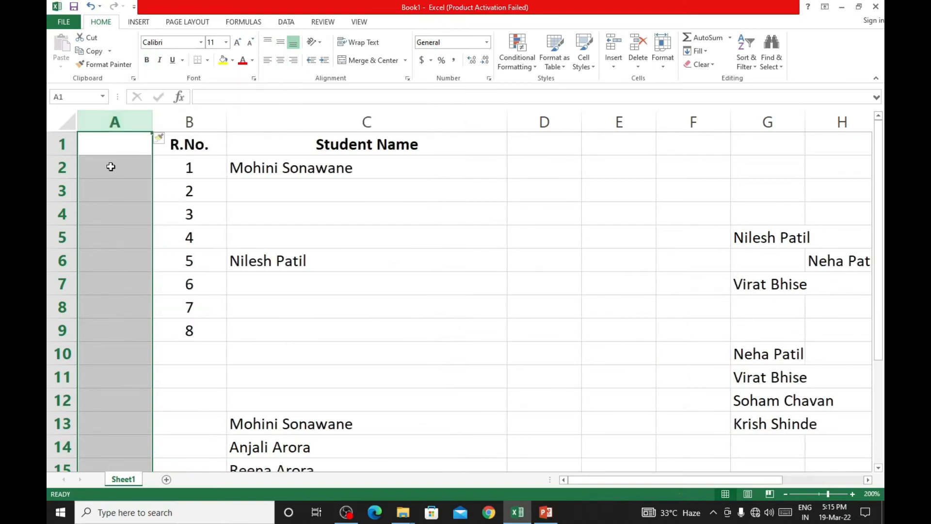
{"action": "left_click", "coordinate": [383, 251]}
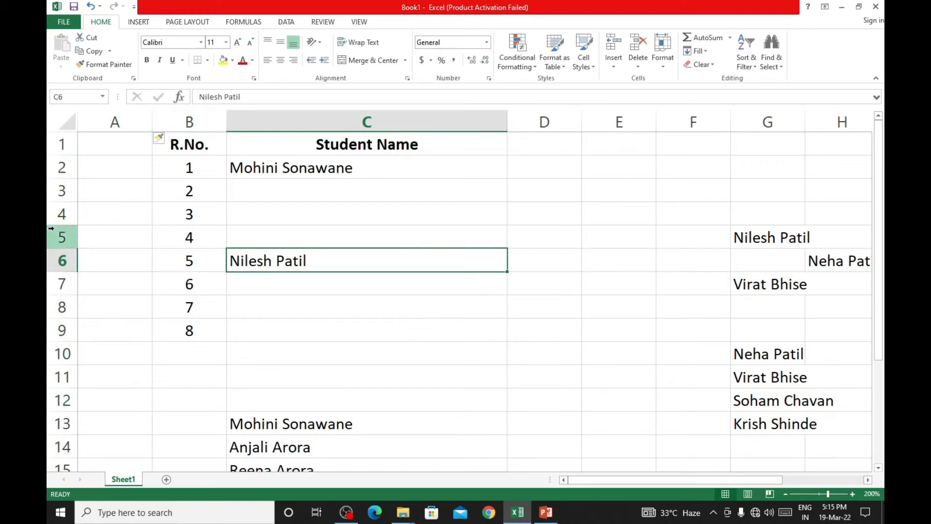
- Insert a blank row at row 4, between the rows for R.No. 2 and 3
{"action": "left_click", "coordinate": [49, 208]}
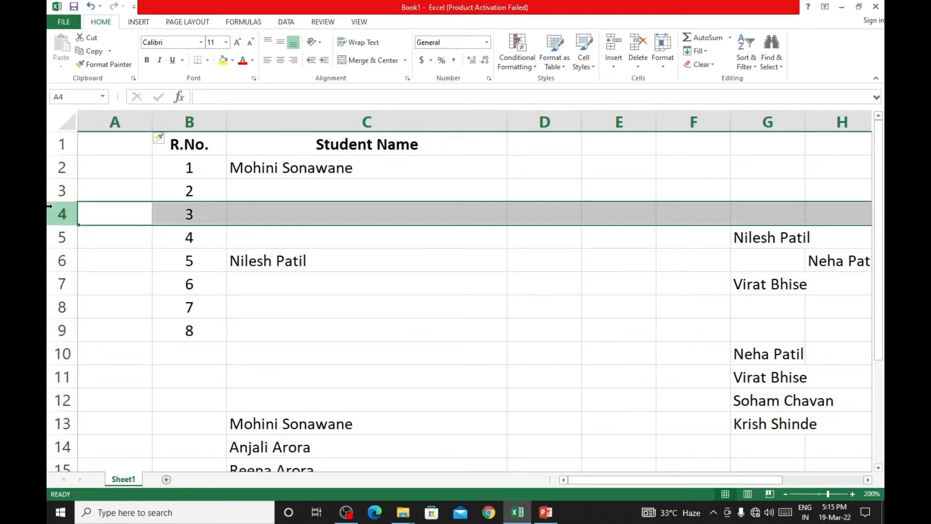
{"action": "right_click", "coordinate": [53, 211]}
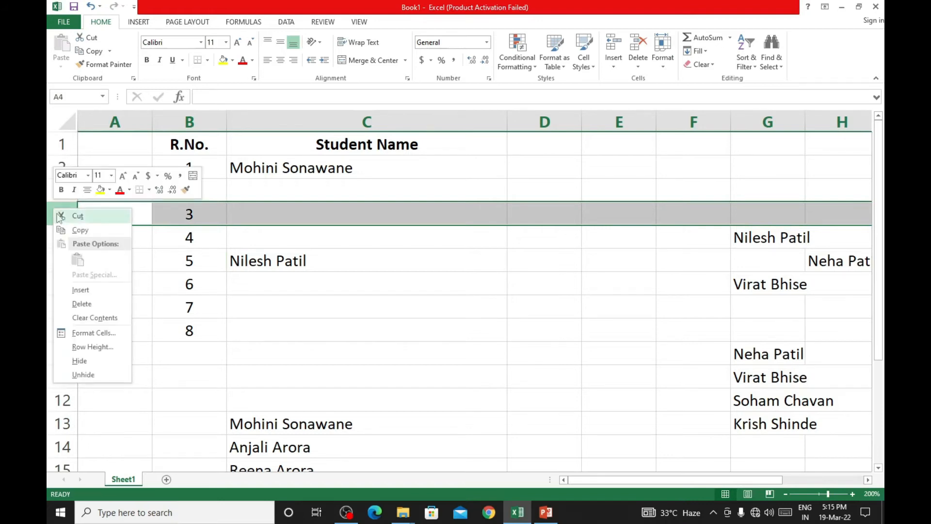
{"action": "left_click", "coordinate": [73, 289]}
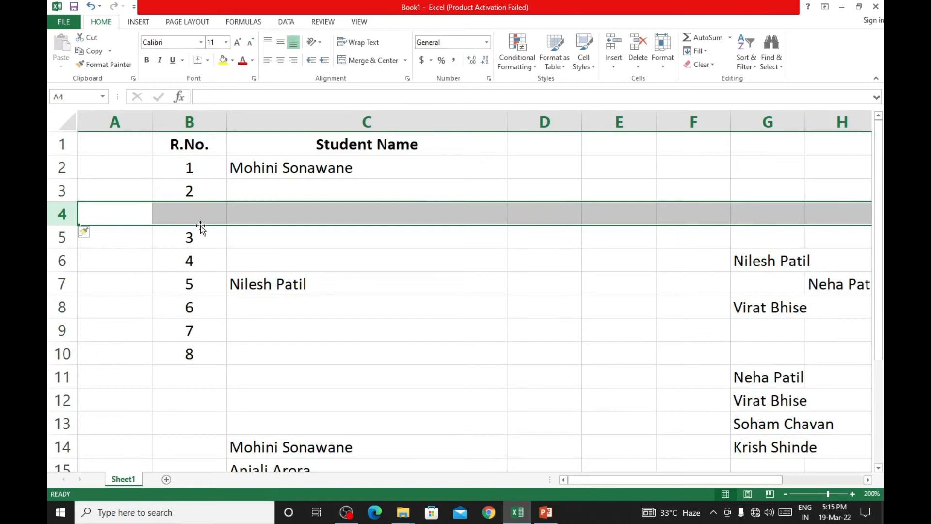
- Insert a blank row at row 1, above the R.No. and Student Name headings
{"action": "left_click", "coordinate": [51, 137]}
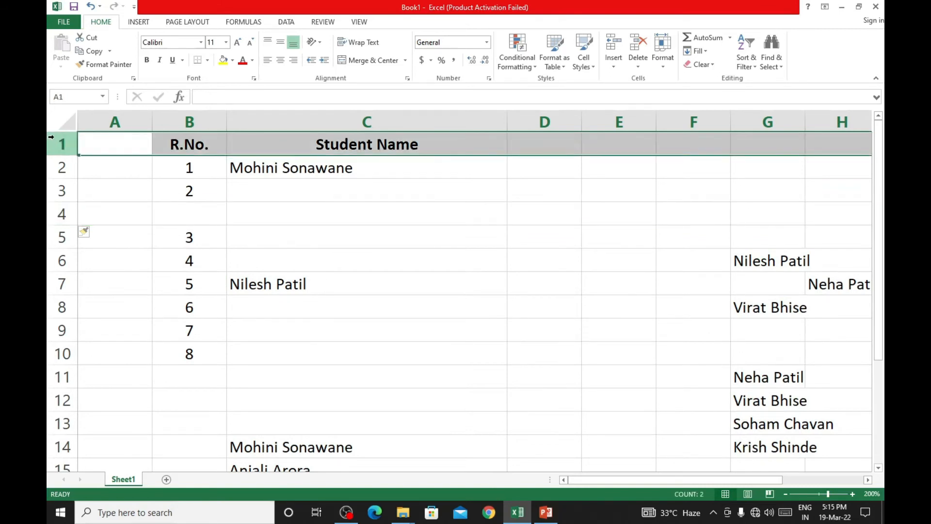
{"action": "right_click", "coordinate": [54, 139]}
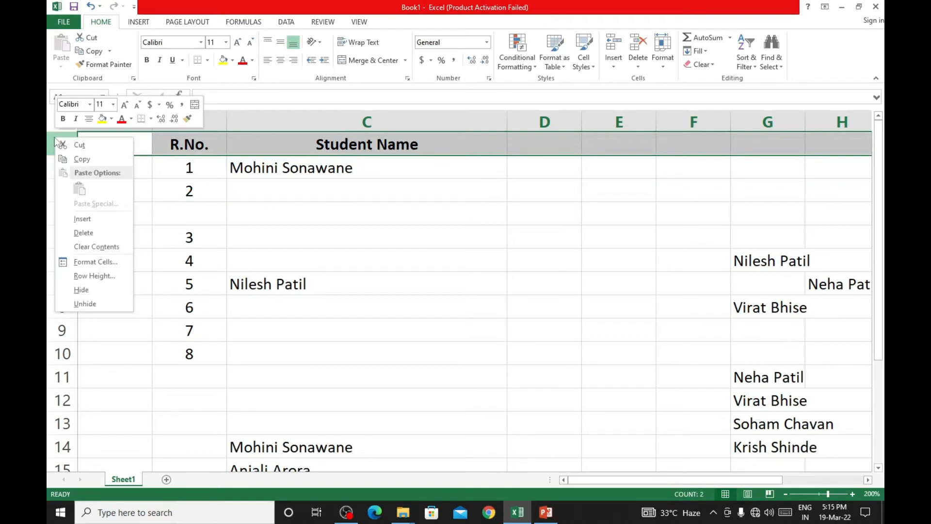
{"action": "left_click", "coordinate": [82, 219]}
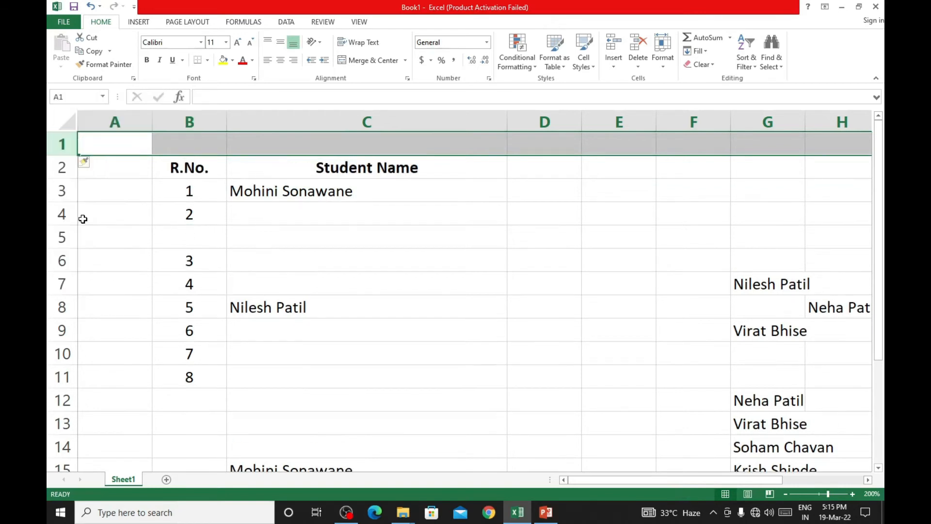
{"action": "left_click", "coordinate": [185, 183]}
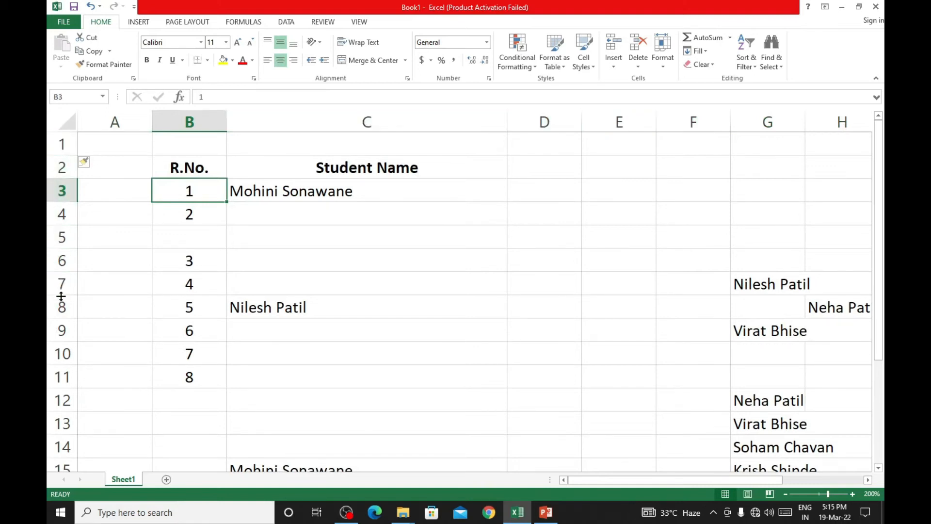
- Insert a blank row at row 7, between the rows for R.No. 3 and 4
{"action": "left_click", "coordinate": [48, 286]}
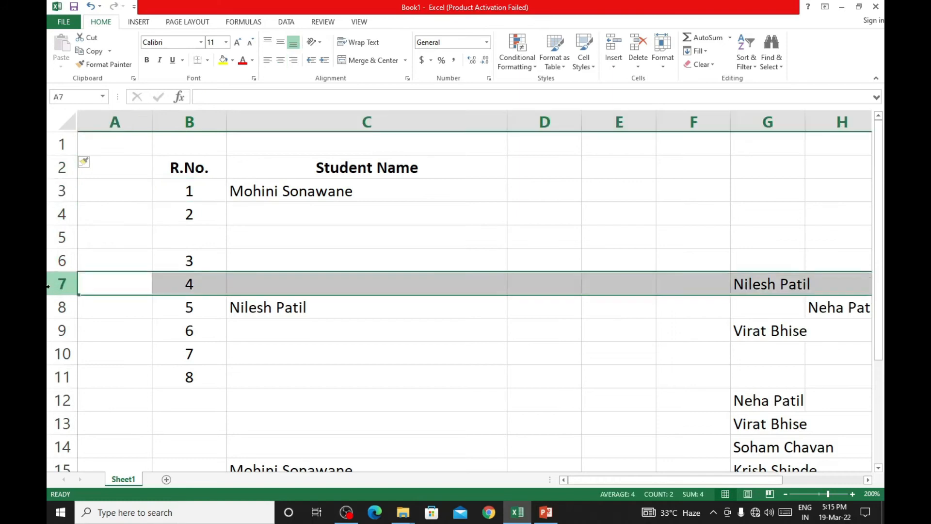
{"action": "right_click", "coordinate": [48, 286]}
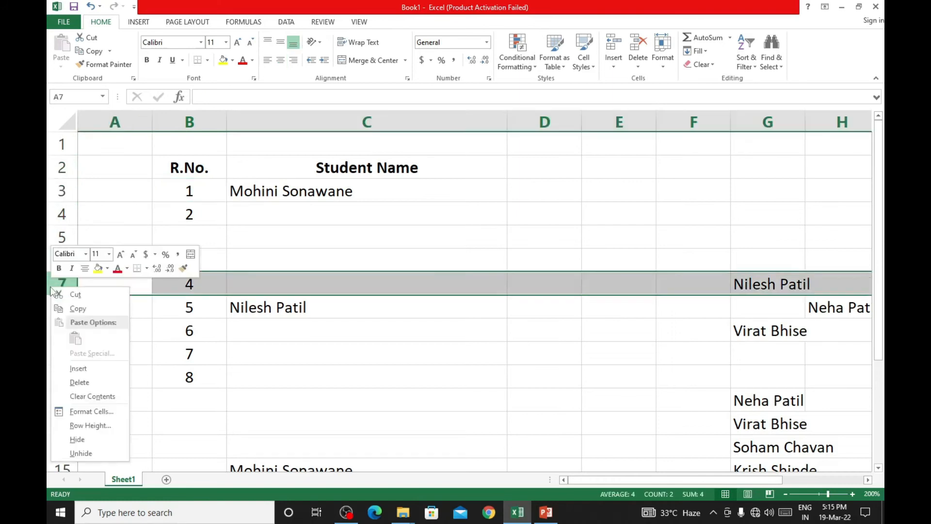
{"action": "left_click", "coordinate": [78, 368]}
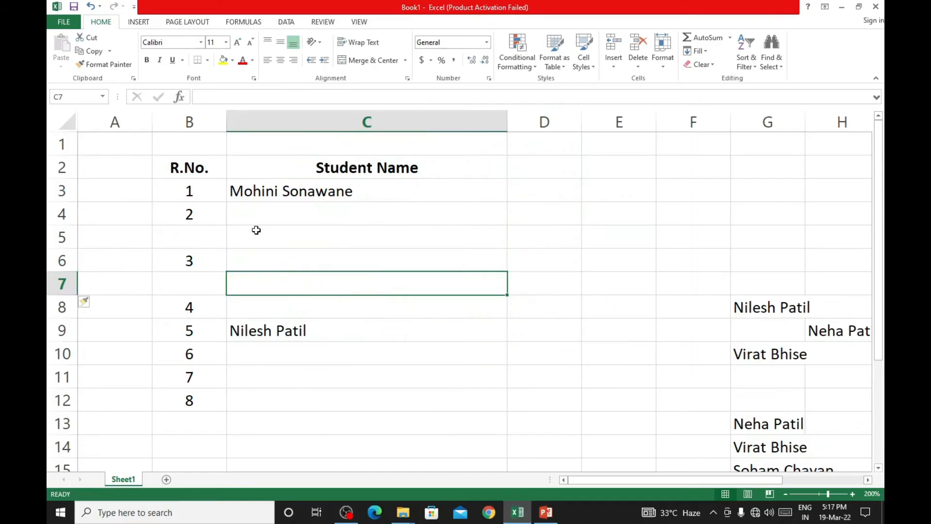
- Delete the blank cell F9 beside the names in row 9, shifting the remaining cells left
{"action": "left_click", "coordinate": [256, 232]}
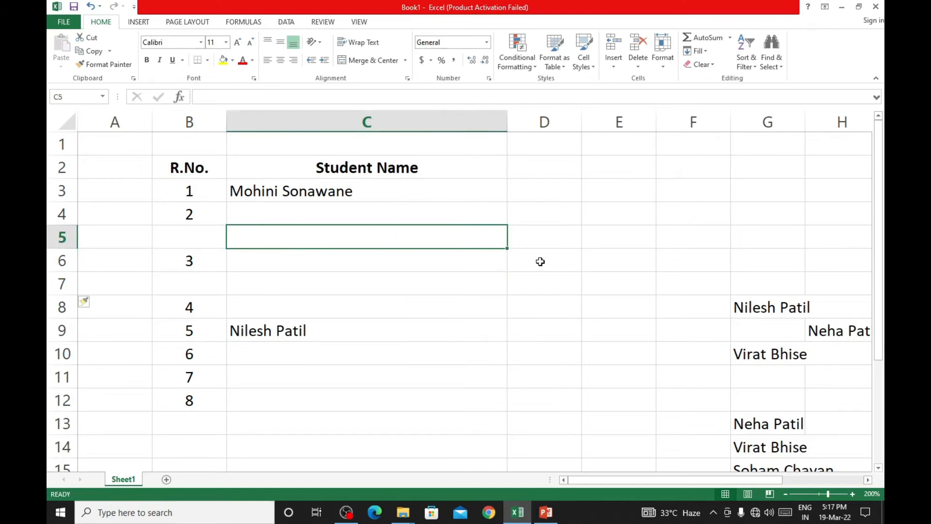
{"action": "left_click", "coordinate": [839, 333]}
{"action": "left_click", "coordinate": [716, 335]}
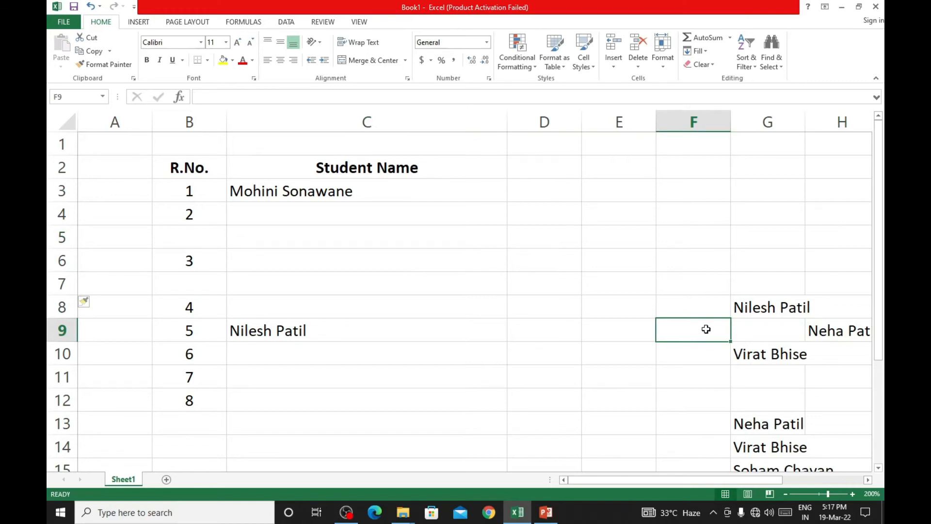
{"action": "left_click", "coordinate": [639, 68]}
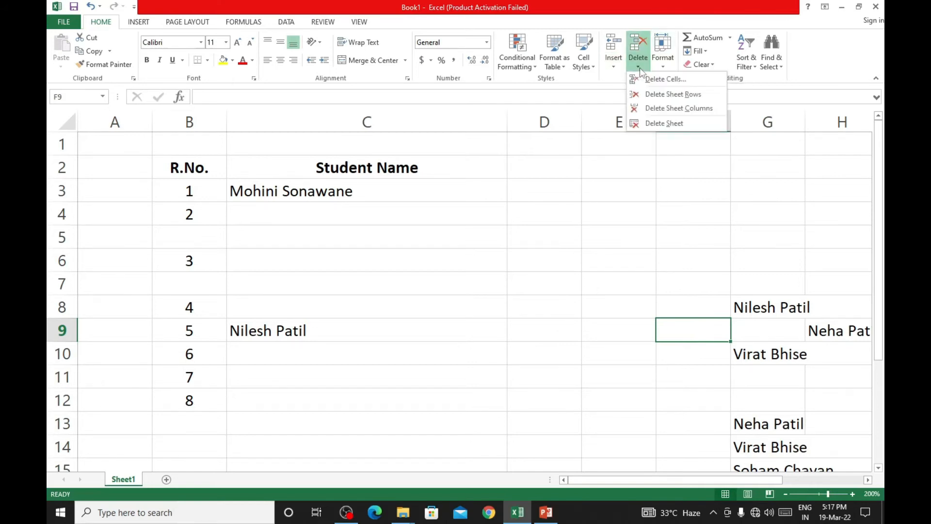
{"action": "left_click", "coordinate": [645, 79]}
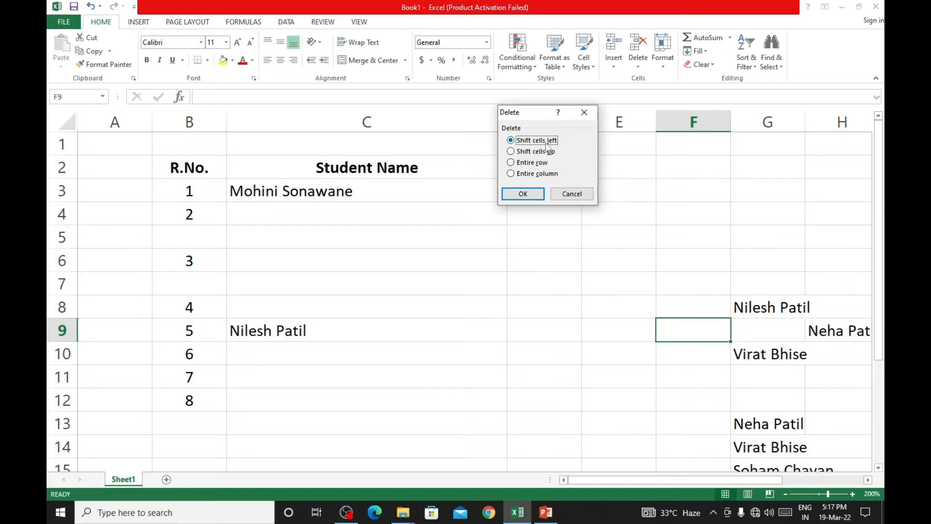
{"action": "left_click", "coordinate": [523, 194]}
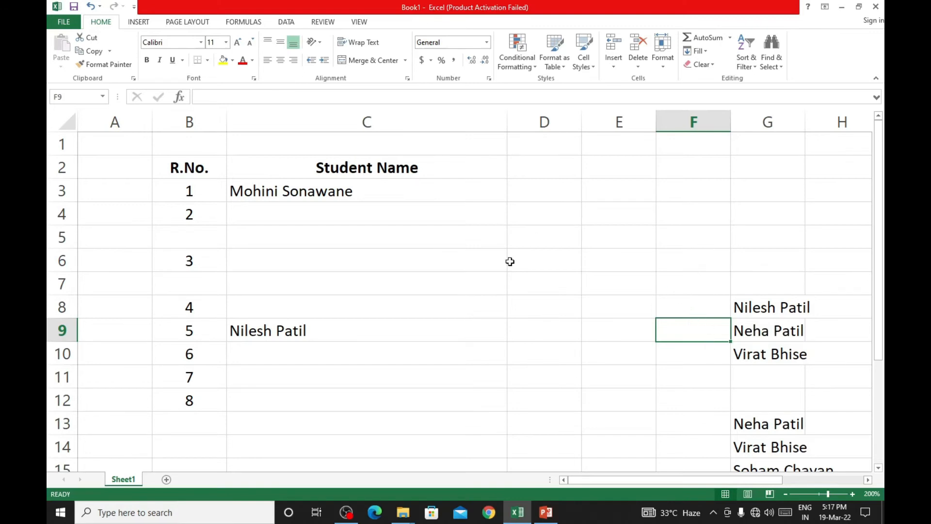
{"action": "left_click", "coordinate": [376, 279]}
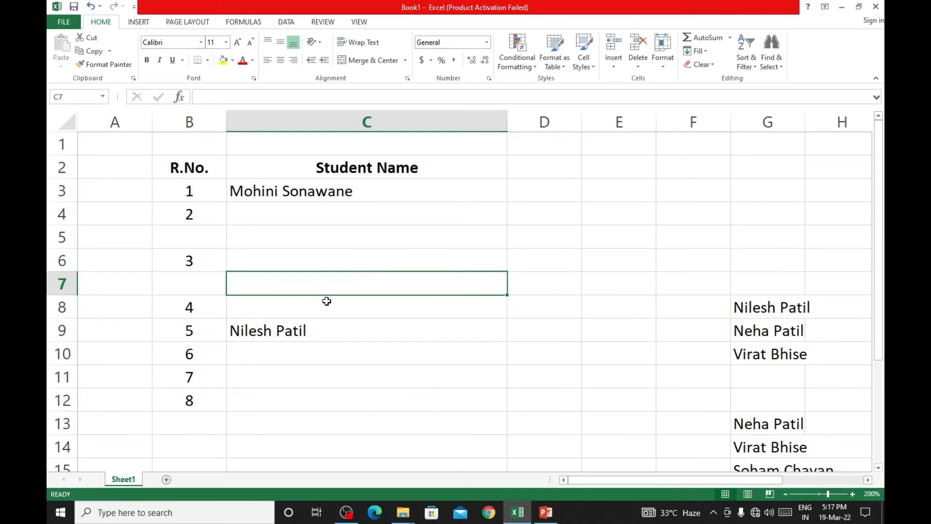
{"action": "left_click", "coordinate": [638, 66]}
{"action": "left_click", "coordinate": [658, 79]}
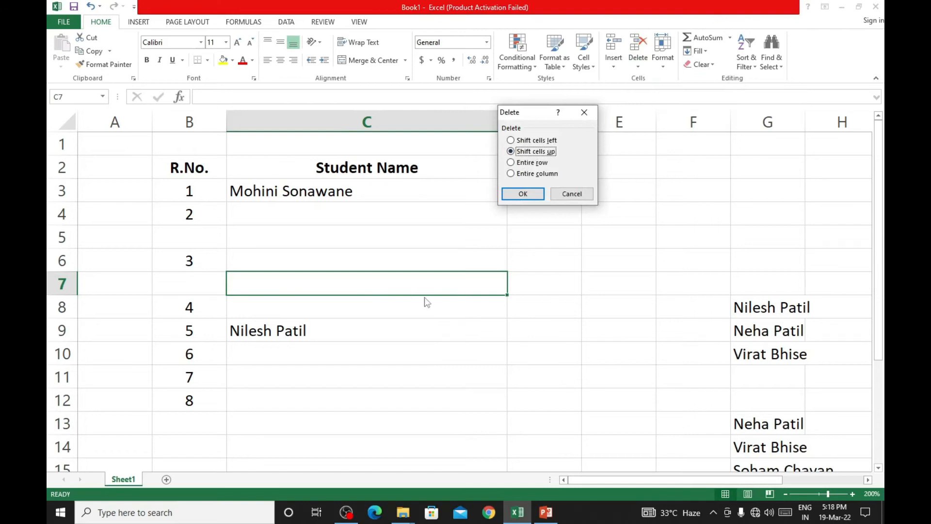
{"action": "left_click", "coordinate": [572, 195]}
- Delete cell G8, the first name in column G's list, shifting the cells below it up
{"action": "left_click", "coordinate": [785, 299]}
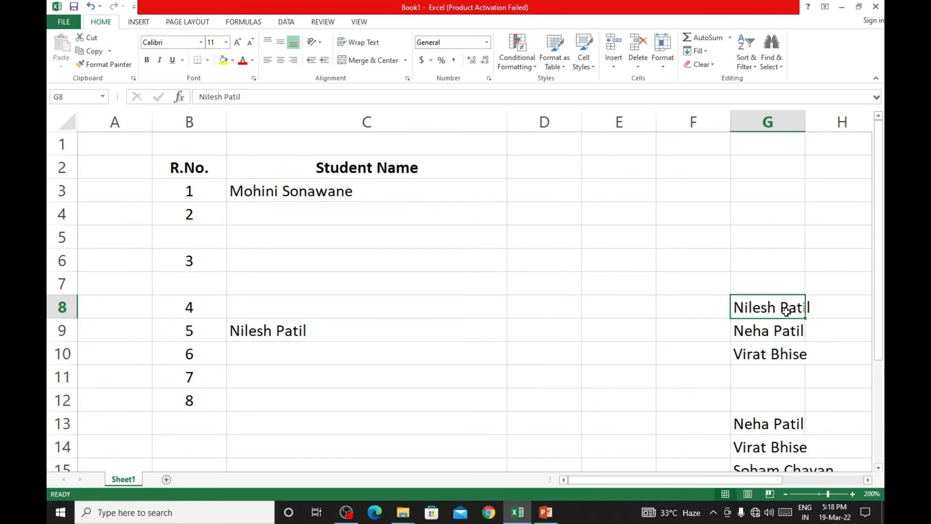
{"action": "left_click", "coordinate": [638, 63]}
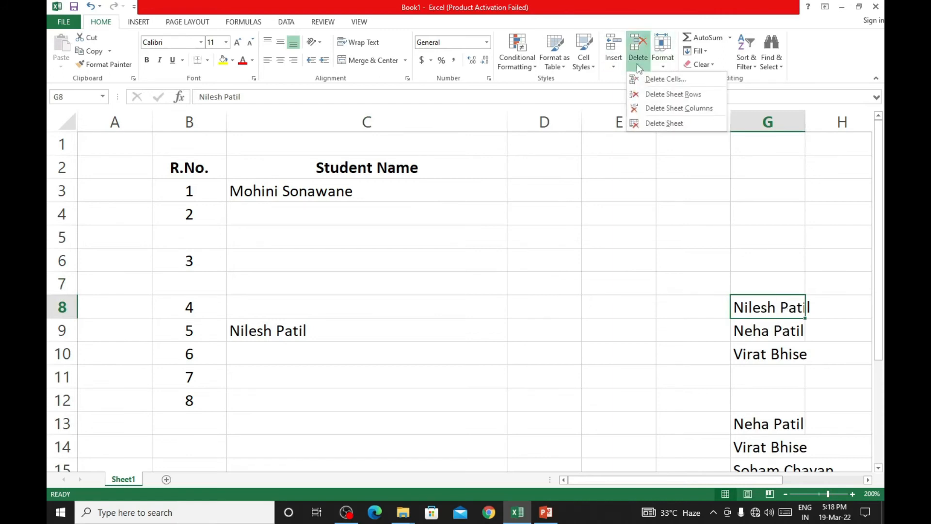
{"action": "left_click", "coordinate": [648, 78]}
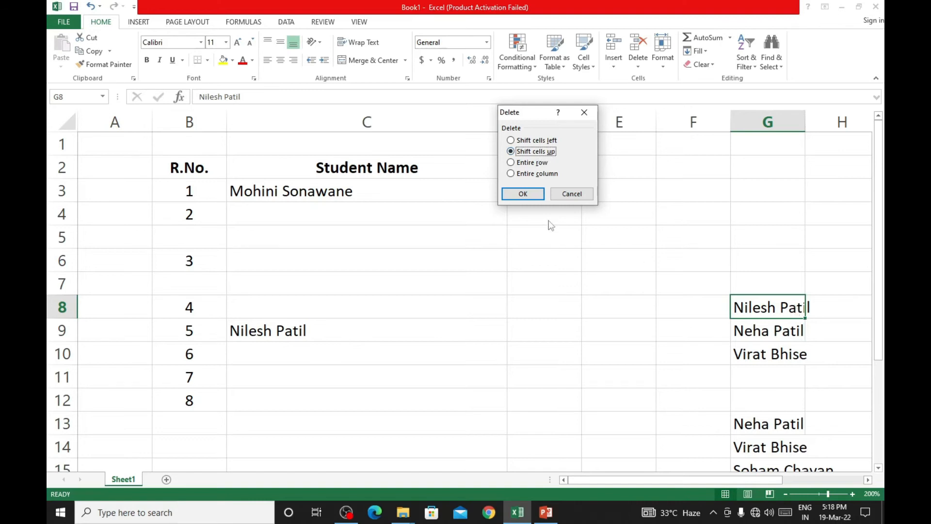
{"action": "left_click", "coordinate": [528, 195]}
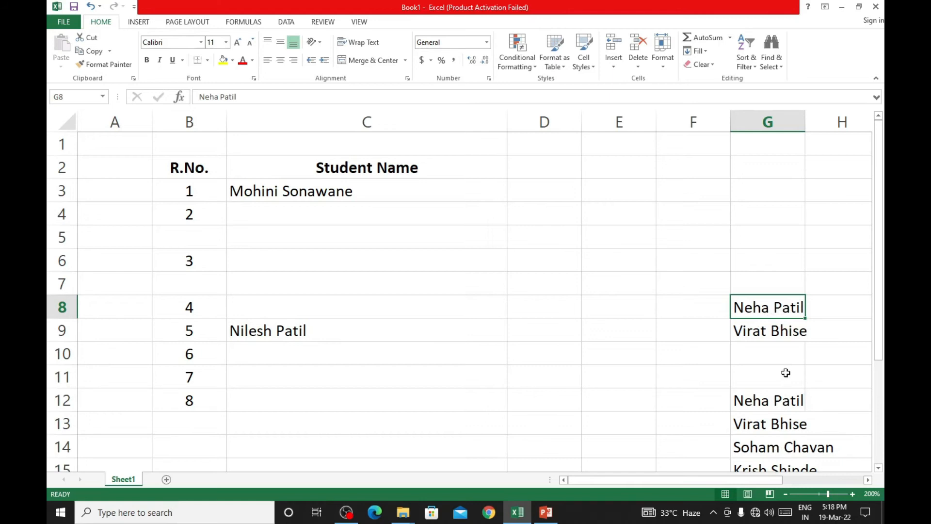
- Delete the two blank cells G10:G11 between the names in column G, shifting the cells up
{"action": "left_click_drag", "start_coordinate": [783, 353], "coordinate": [777, 374]}
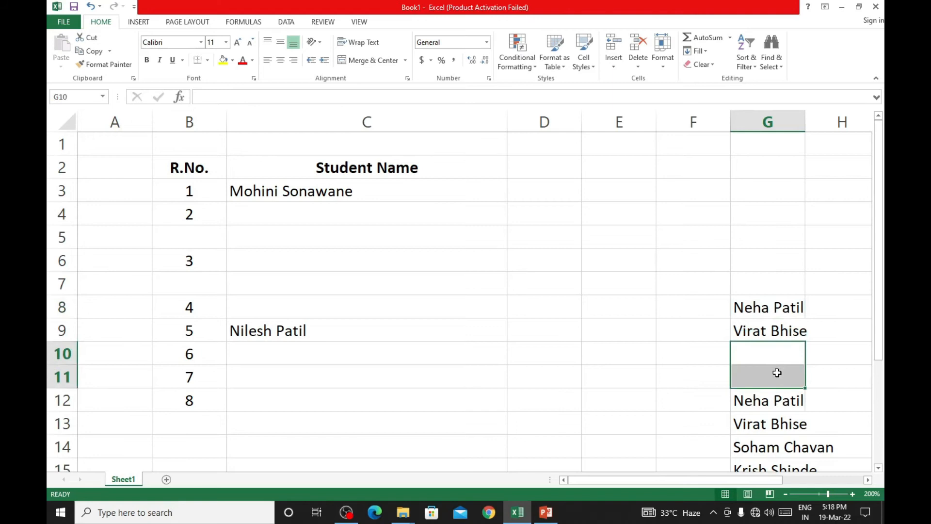
{"action": "left_click", "coordinate": [642, 71]}
{"action": "left_click", "coordinate": [642, 77]}
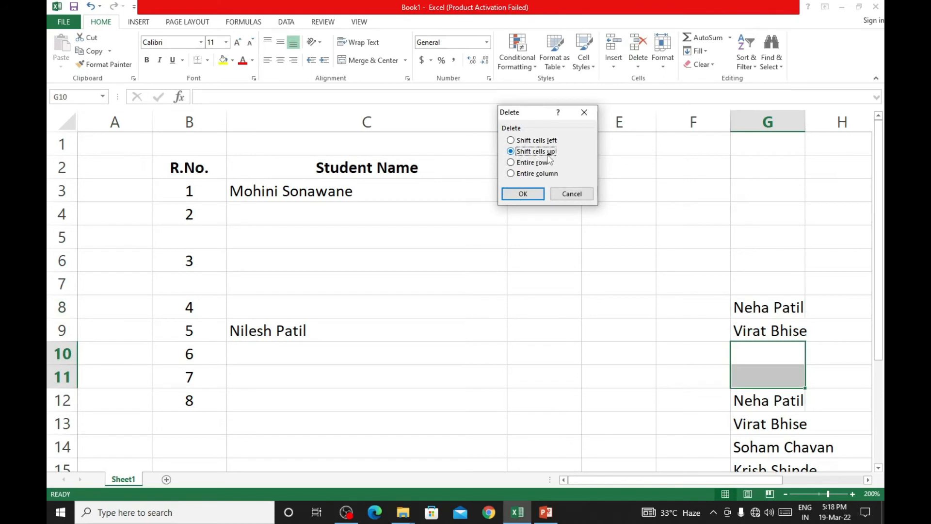
{"action": "left_click", "coordinate": [523, 194]}
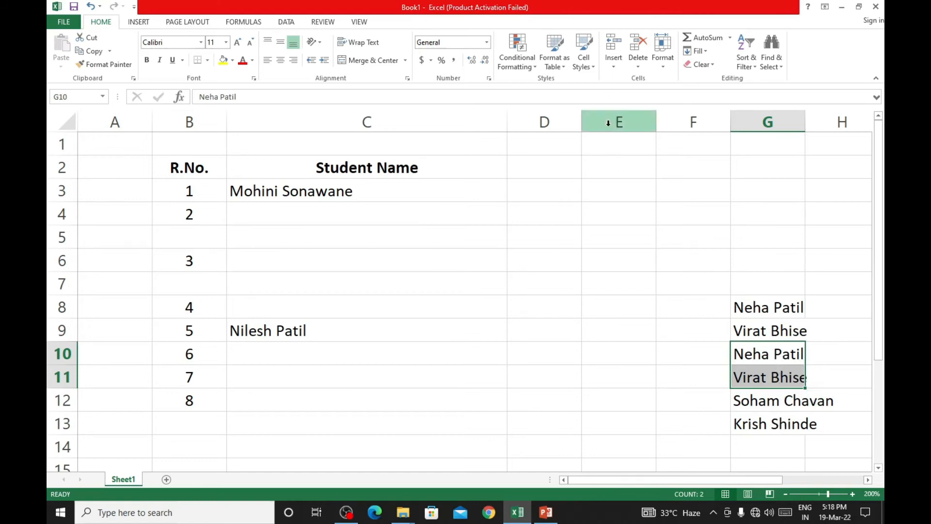
{"action": "left_click", "coordinate": [638, 67]}
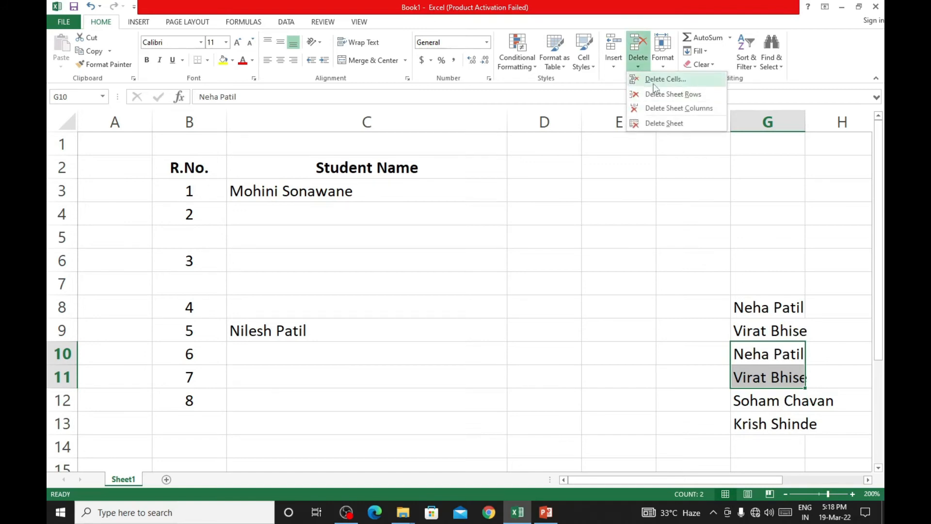
{"action": "left_click", "coordinate": [653, 80]}
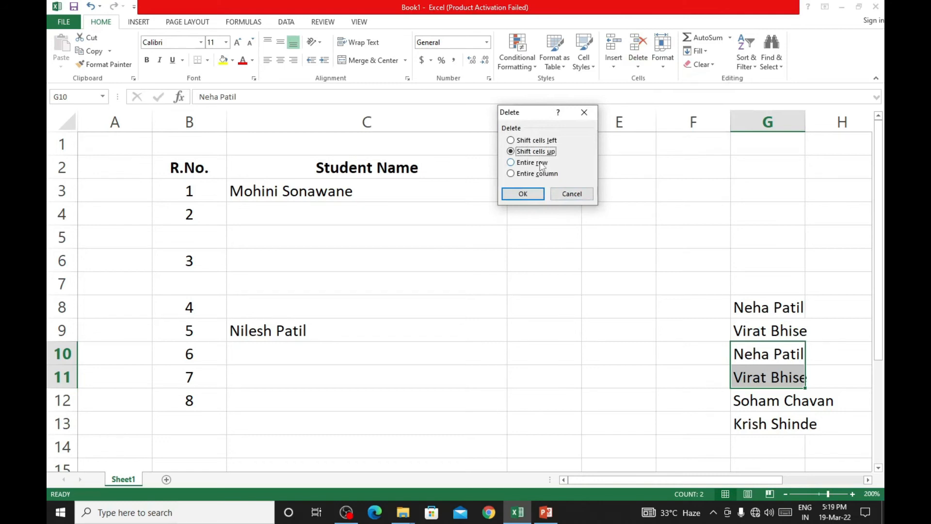
{"action": "left_click", "coordinate": [572, 193]}
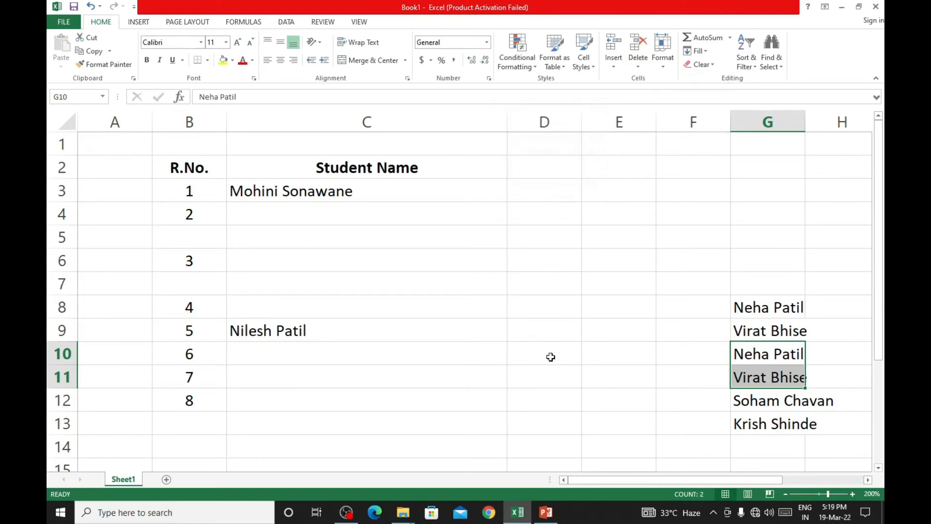
{"action": "left_click", "coordinate": [564, 367]}
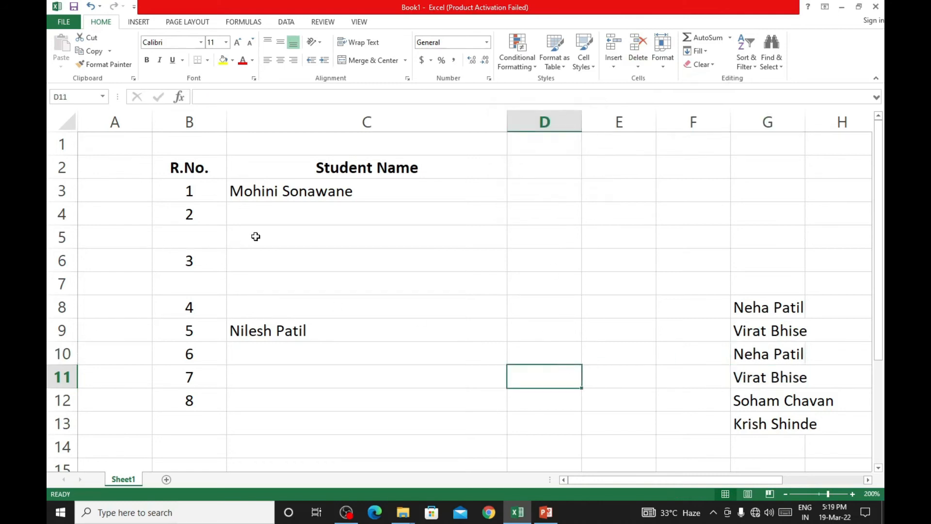
- Delete the entire blank row 5 between R.No. 2 and 3, using the Entire row option from cell C5
{"action": "left_click", "coordinate": [277, 236]}
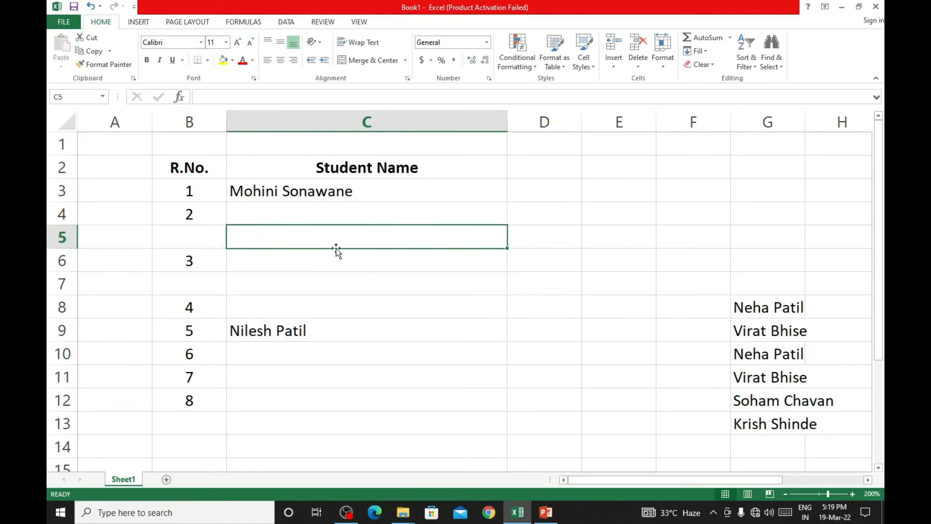
{"action": "left_click", "coordinate": [638, 66]}
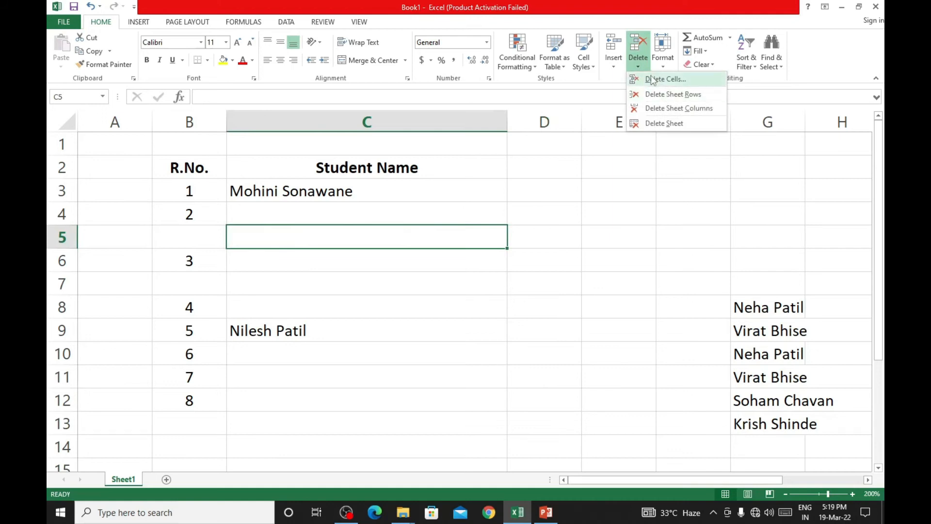
{"action": "left_click", "coordinate": [652, 79]}
{"action": "left_click", "coordinate": [532, 163]}
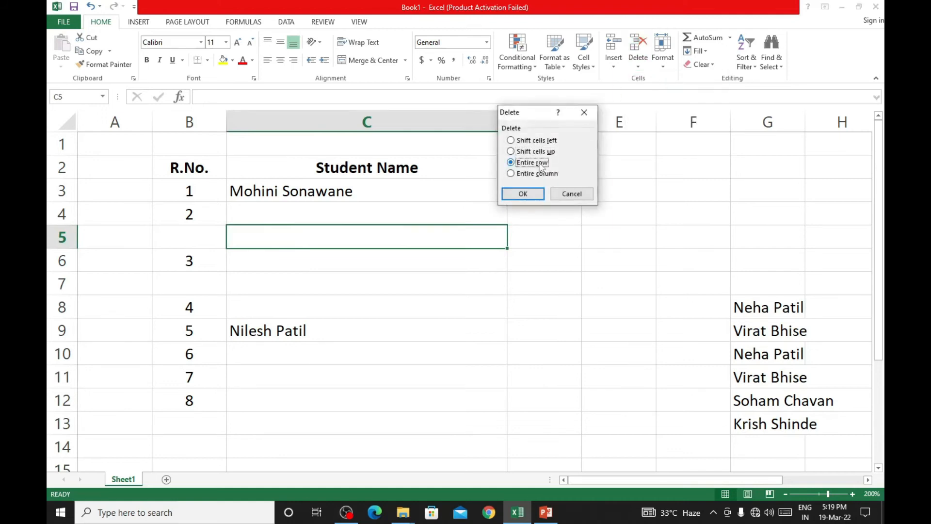
{"action": "left_click", "coordinate": [538, 196]}
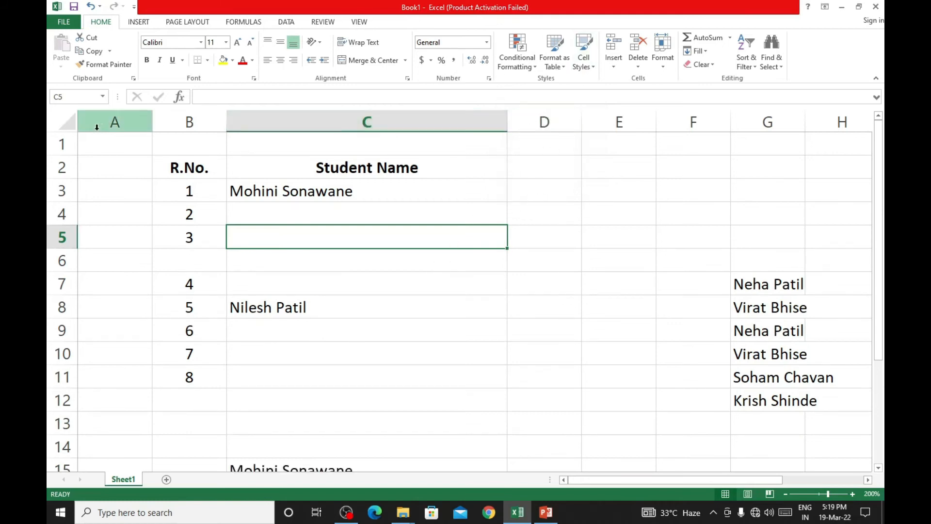
{"action": "left_click", "coordinate": [111, 152]}
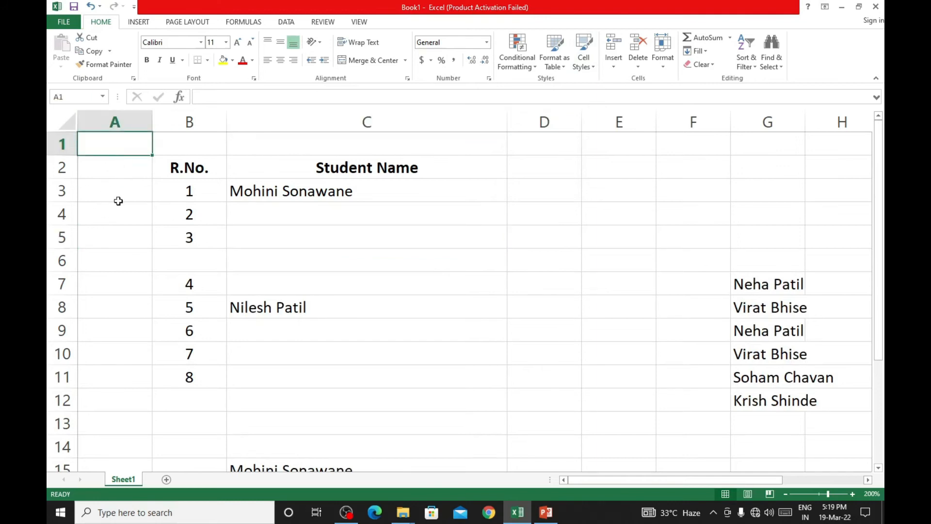
{"action": "left_click", "coordinate": [119, 170]}
{"action": "left_click", "coordinate": [110, 205]}
{"action": "left_click", "coordinate": [112, 171]}
{"action": "left_click", "coordinate": [117, 220]}
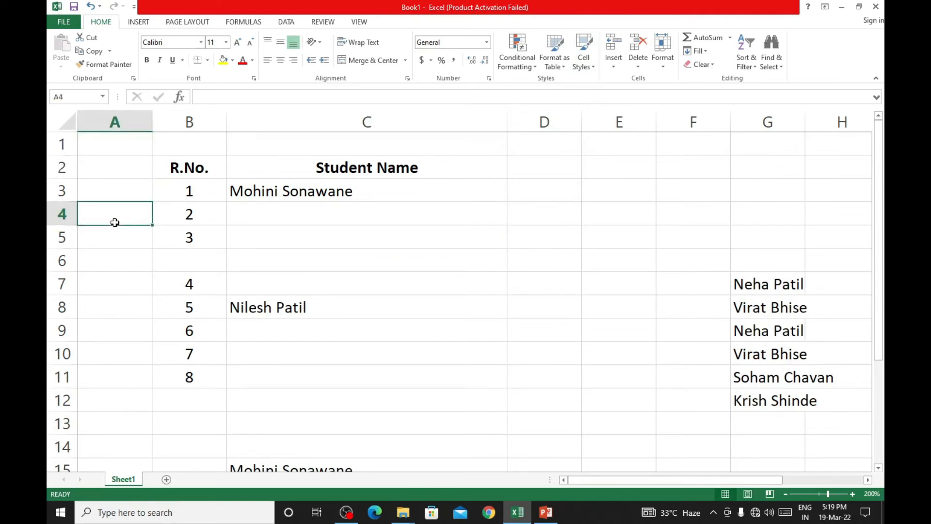
{"action": "left_click", "coordinate": [116, 261]}
{"action": "left_click", "coordinate": [97, 173]}
{"action": "left_click", "coordinate": [114, 233]}
{"action": "left_click", "coordinate": [124, 291]}
- Delete the entire blank column A before the R.No. column, using the Entire column option from cell A3
{"action": "left_click", "coordinate": [128, 187]}
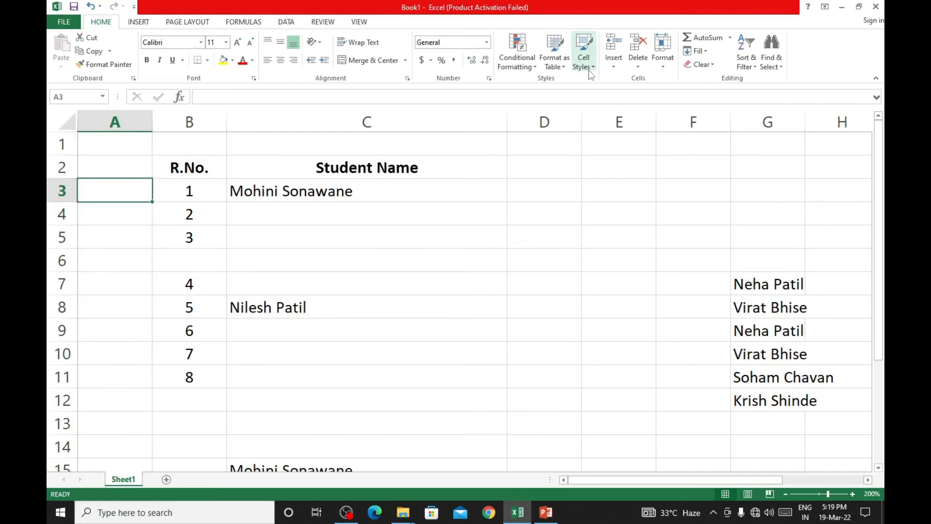
{"action": "left_click", "coordinate": [613, 67]}
{"action": "left_click", "coordinate": [638, 67]}
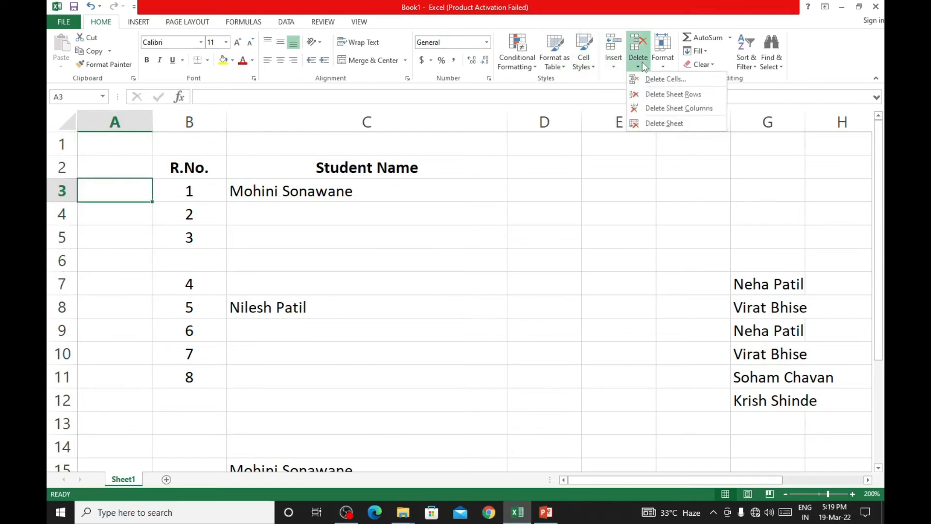
{"action": "left_click", "coordinate": [648, 81]}
{"action": "left_click", "coordinate": [539, 173]}
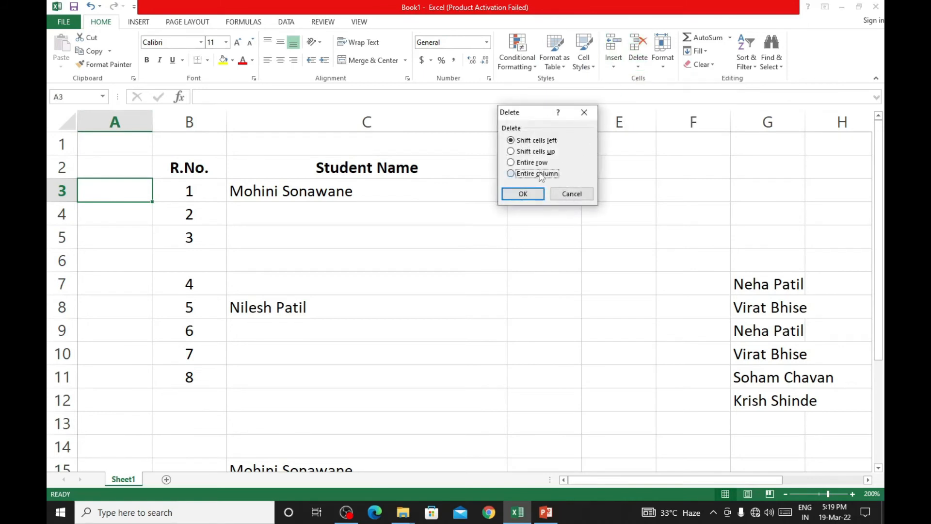
{"action": "left_click", "coordinate": [523, 194]}
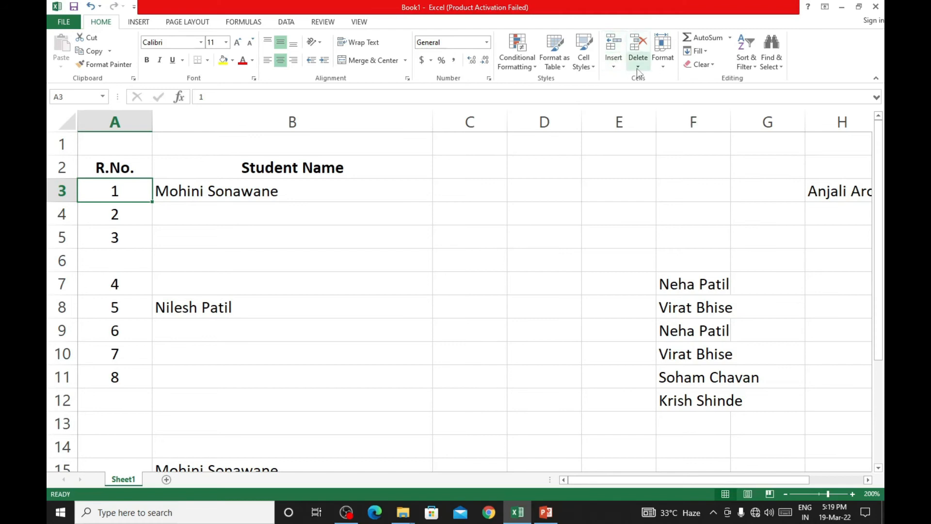
- Delete the blank sheet row 6 between the rows for R.No. 3 and 4
{"action": "left_click", "coordinate": [213, 254]}
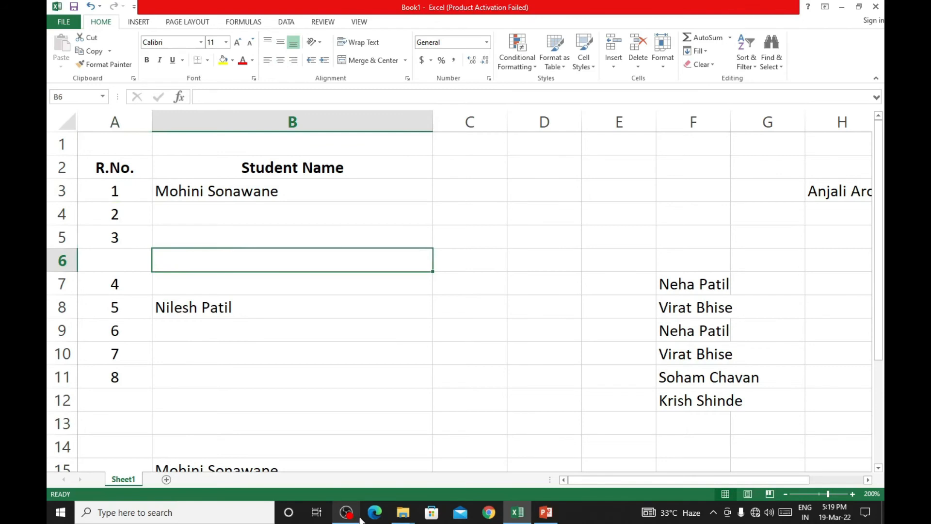
{"action": "left_click", "coordinate": [359, 514]}
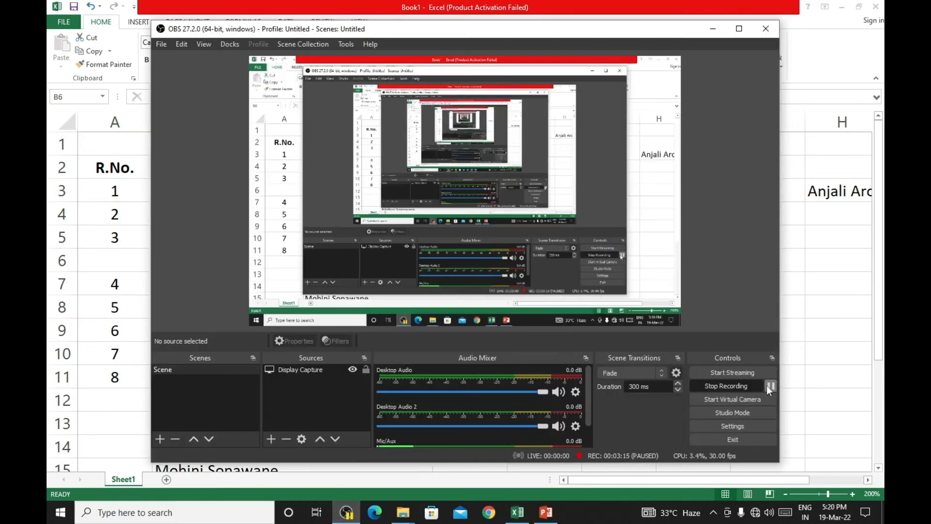
{"action": "left_click", "coordinate": [713, 29]}
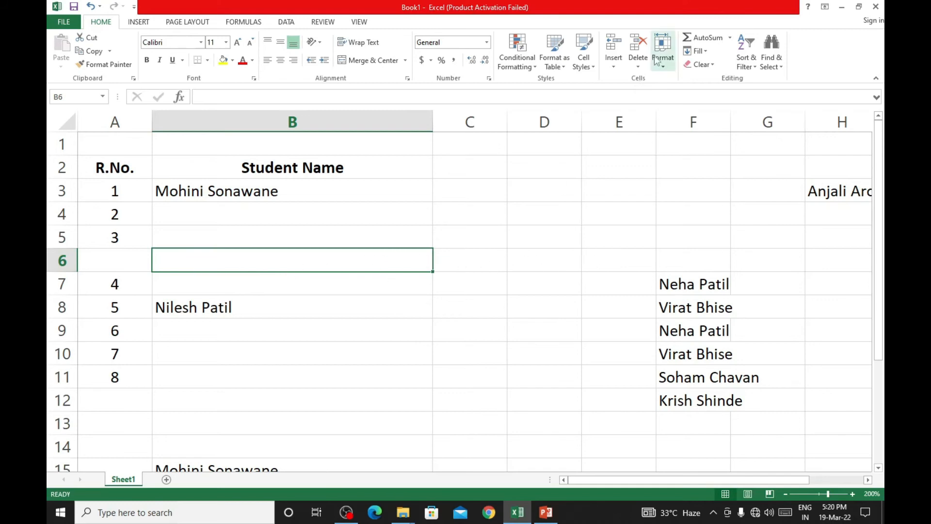
{"action": "left_click", "coordinate": [645, 68]}
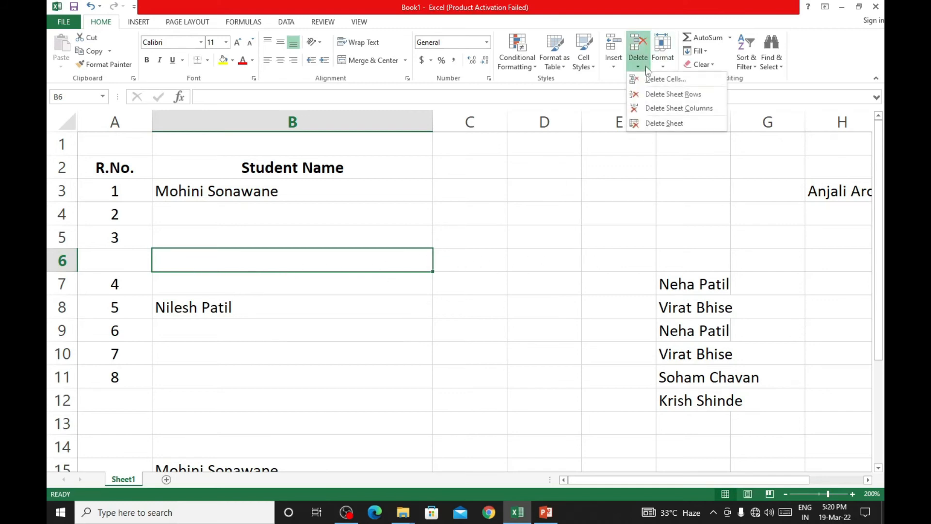
{"action": "left_click", "coordinate": [659, 95]}
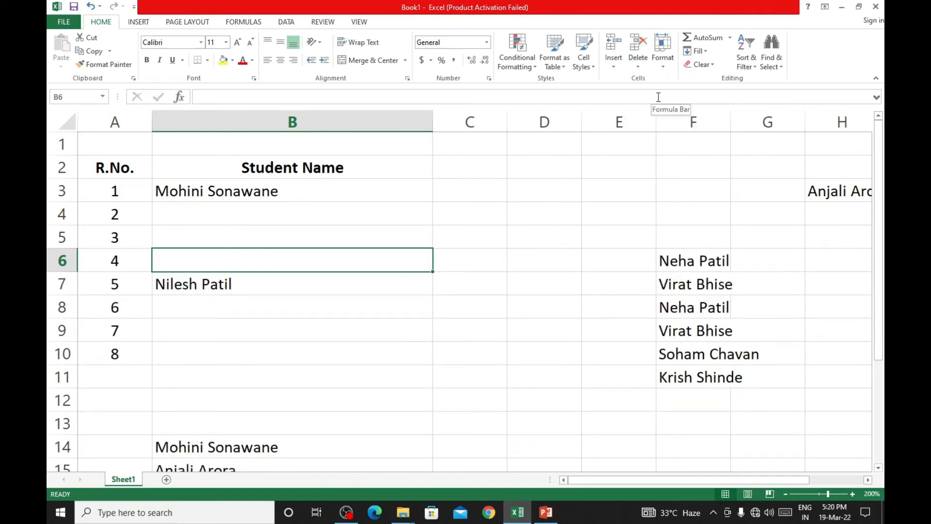
{"action": "left_click", "coordinate": [564, 207]}
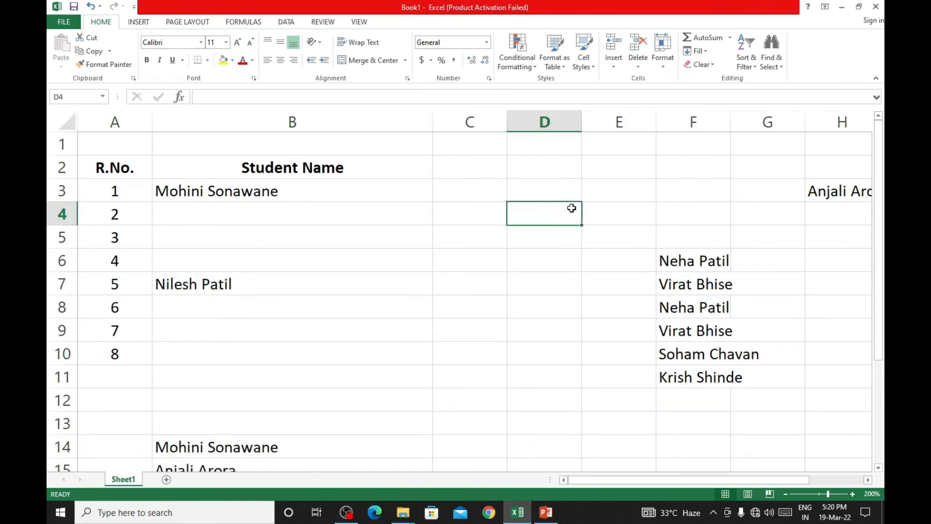
{"action": "left_click", "coordinate": [622, 273]}
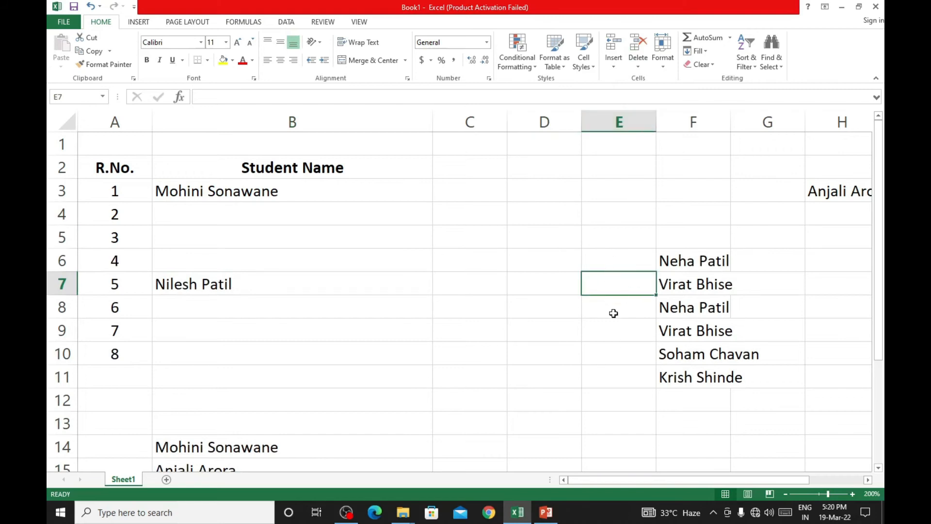
- Delete the blank sheet column E before the column of names, starting from cell E7
{"action": "left_click", "coordinate": [638, 62]}
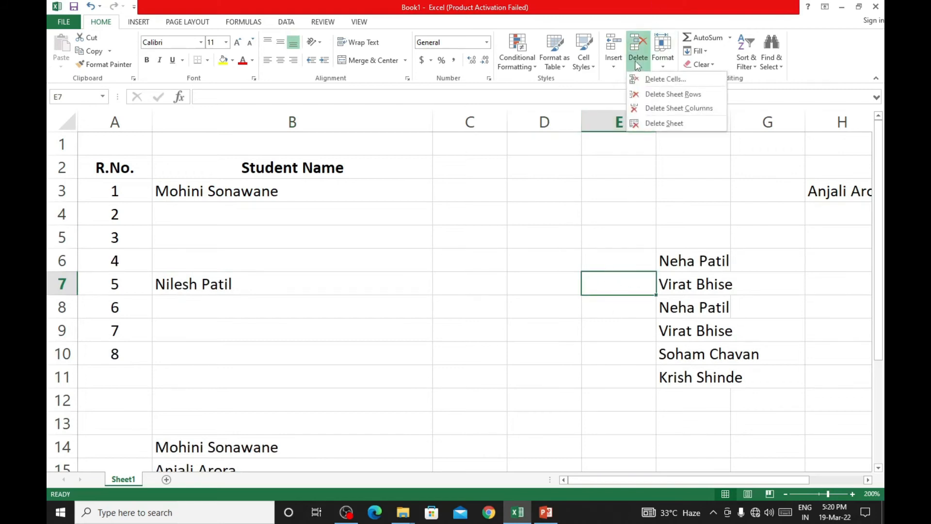
{"action": "left_click", "coordinate": [659, 110]}
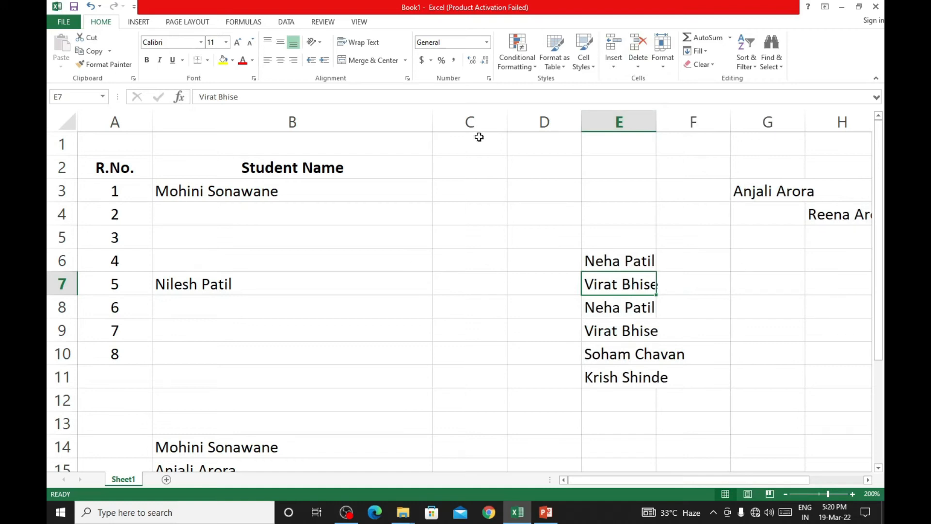
{"action": "left_click", "coordinate": [480, 120]}
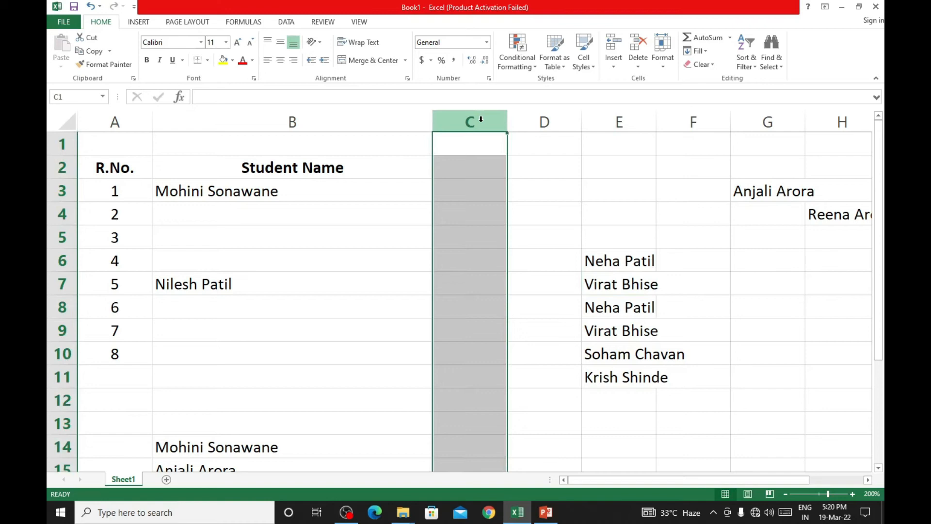
{"action": "left_click", "coordinate": [72, 237]}
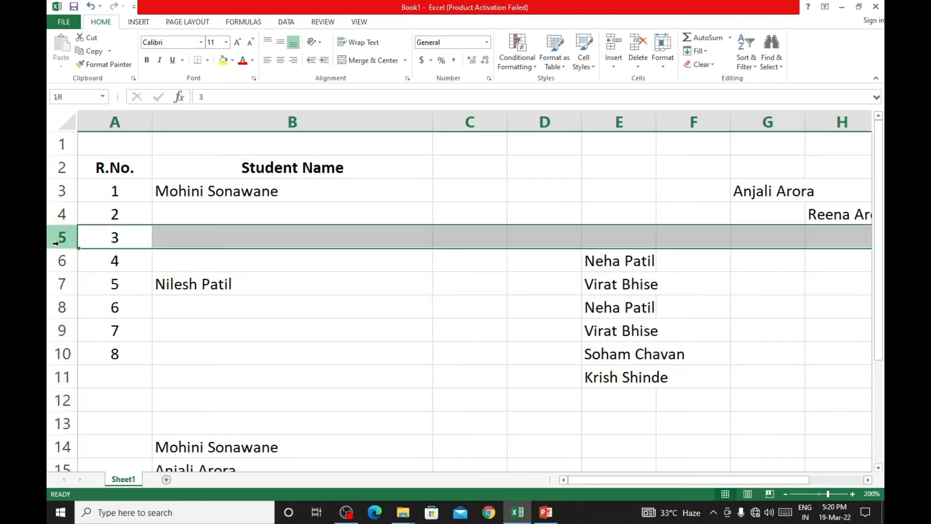
{"action": "left_click", "coordinate": [585, 157]}
{"action": "left_click", "coordinate": [487, 120]}
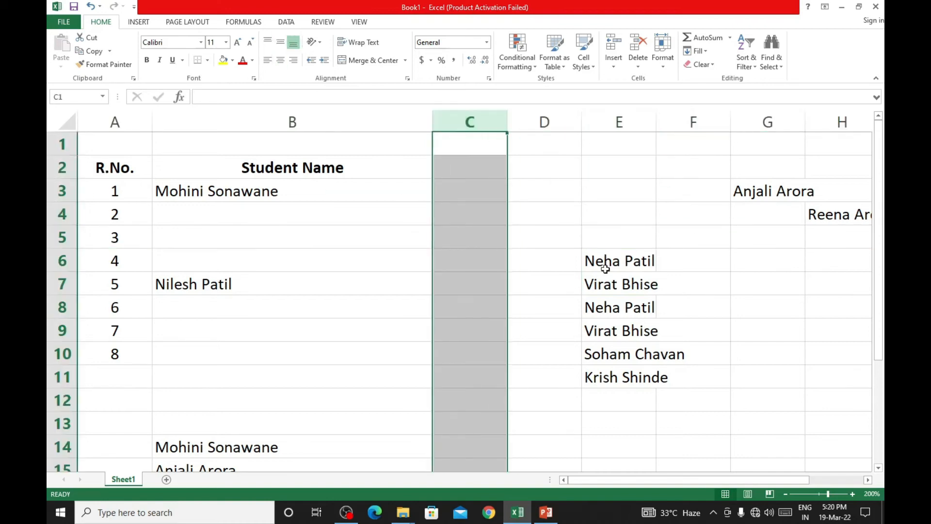
{"action": "left_click", "coordinate": [575, 183]}
{"action": "left_click_drag", "start_coordinate": [577, 183], "coordinate": [651, 226]}
{"action": "left_click_drag", "start_coordinate": [487, 122], "coordinate": [556, 123]}
{"action": "left_click", "coordinate": [704, 321]}
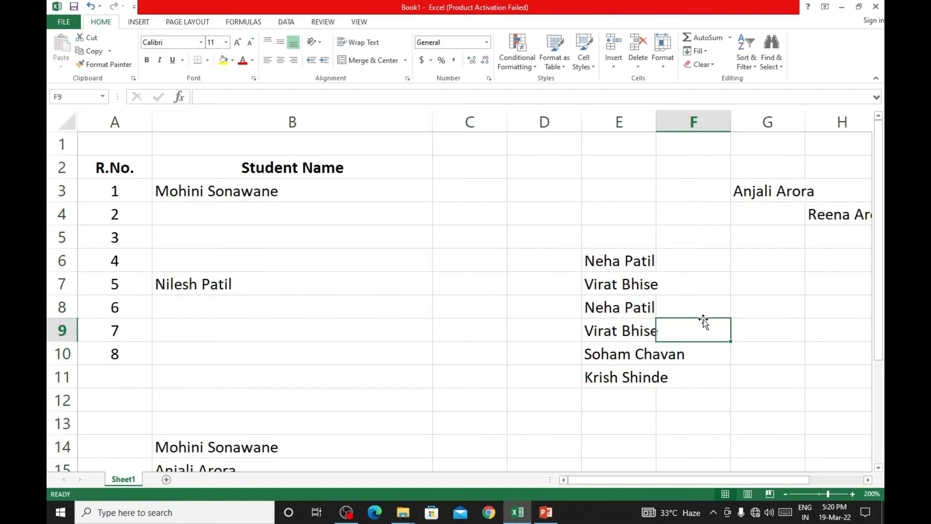
- Delete the two blank columns C and D together
{"action": "left_click", "coordinate": [470, 122]}
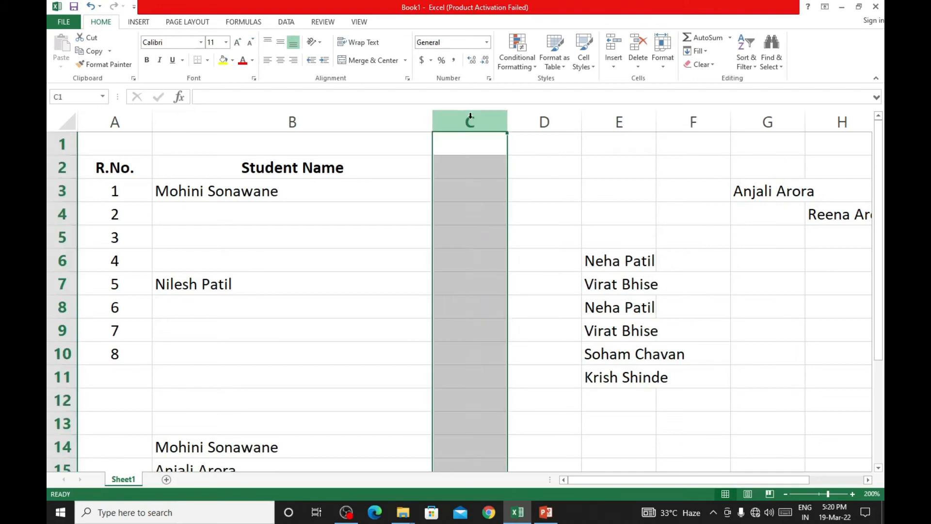
{"action": "left_click_drag", "start_coordinate": [470, 117], "coordinate": [537, 118]}
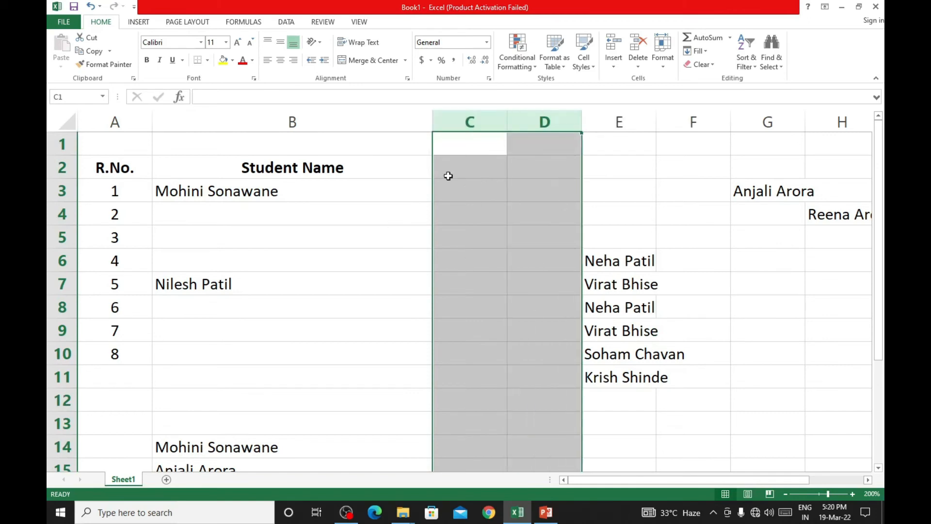
{"action": "right_click", "coordinate": [491, 117]}
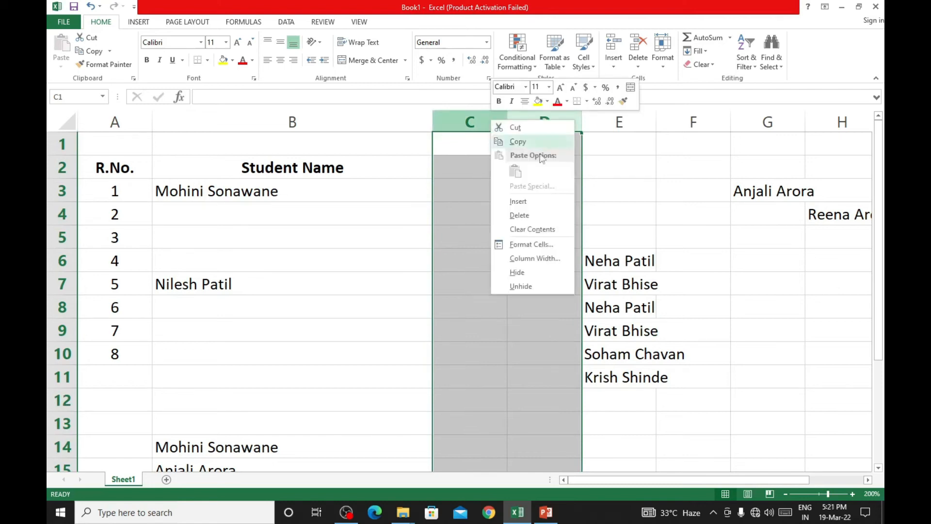
{"action": "left_click", "coordinate": [553, 216]}
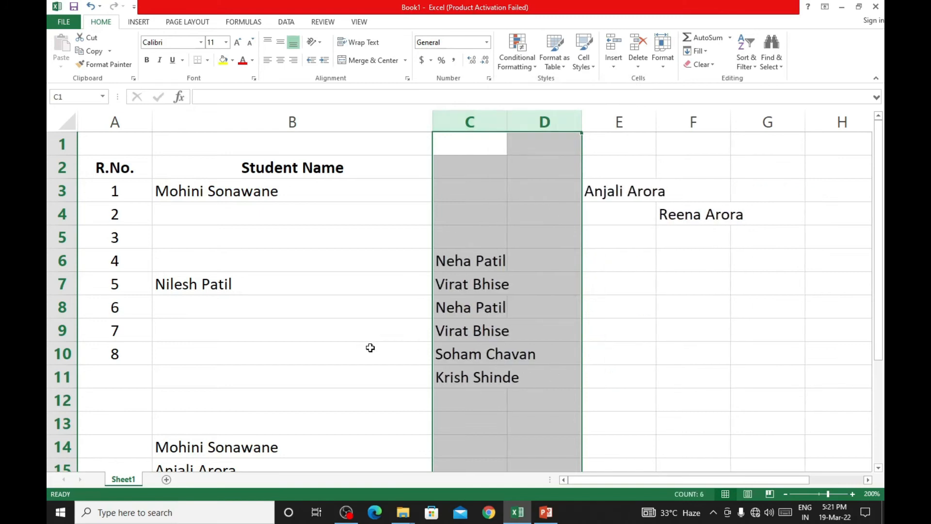
- Delete rows 11 to 13 together, directly below the row for R.No. 8
{"action": "left_click", "coordinate": [56, 284]}
{"action": "left_click", "coordinate": [60, 375]}
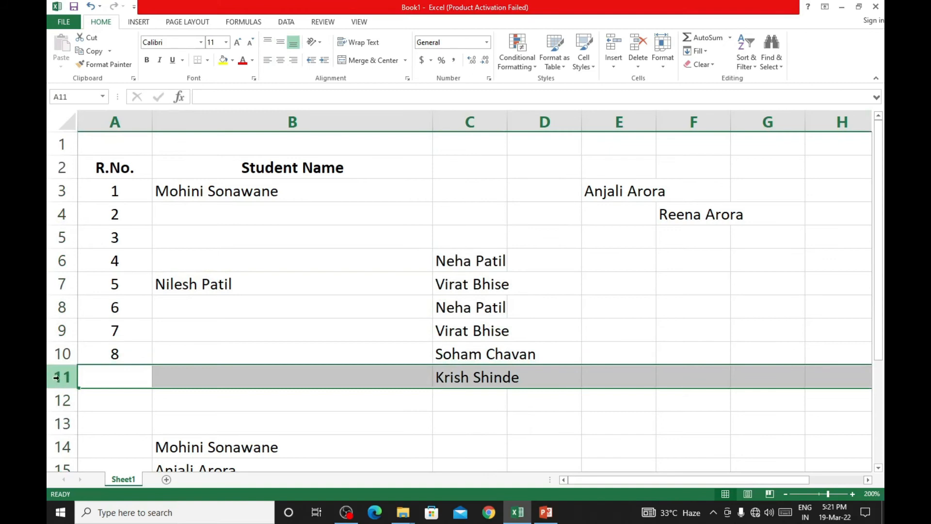
{"action": "left_click_drag", "start_coordinate": [59, 377], "coordinate": [51, 420]}
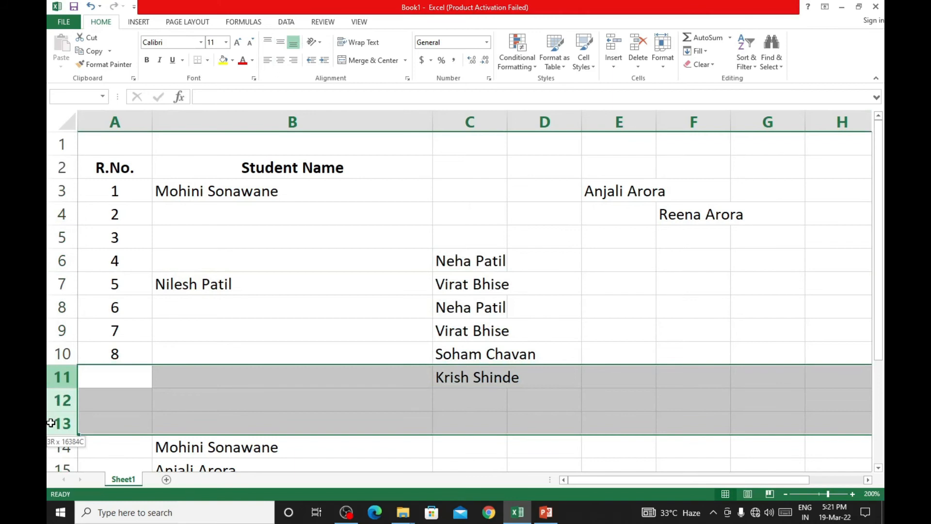
{"action": "left_click_drag", "start_coordinate": [52, 418], "coordinate": [56, 421]}
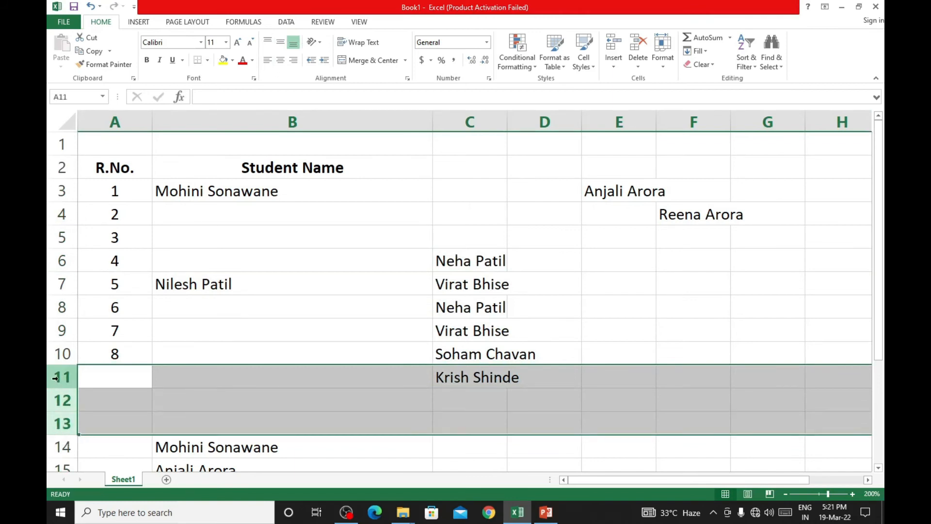
{"action": "right_click", "coordinate": [55, 378]}
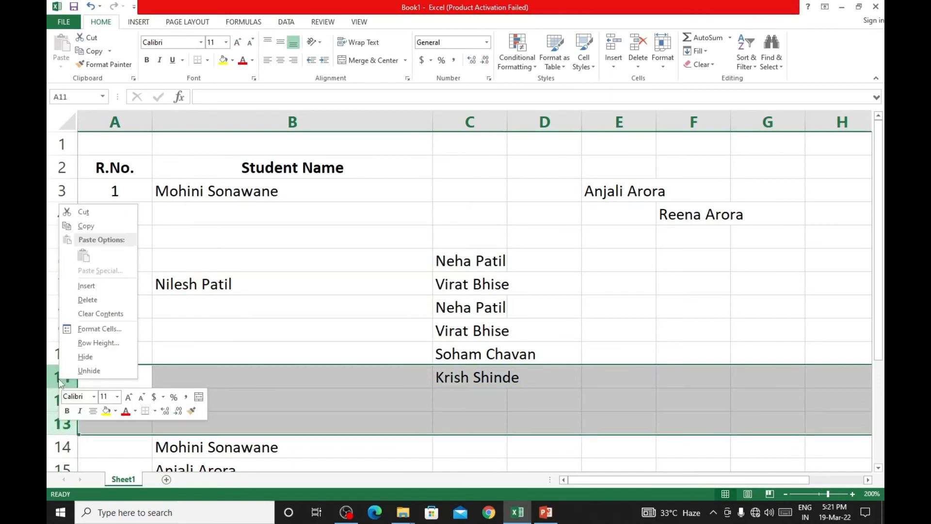
{"action": "left_click", "coordinate": [88, 301]}
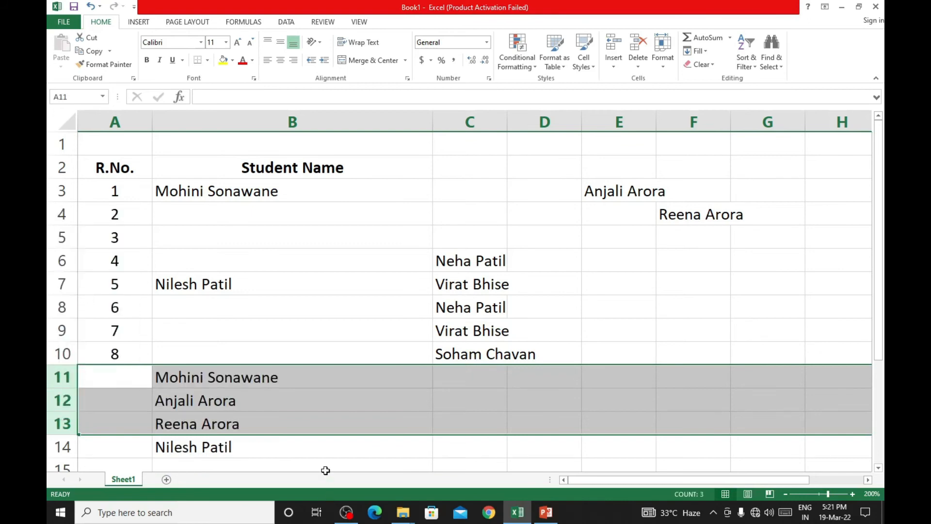
{"action": "left_click", "coordinate": [325, 466]}
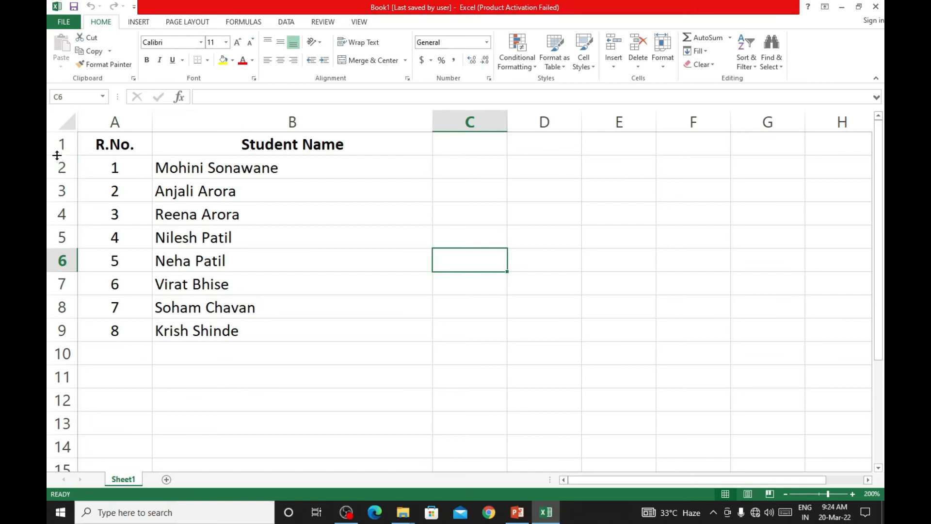
- Enlarge header row 1 and row 6 (R.No. 5) by eye to a bit more than twice the height of the other rows
{"action": "left_click_drag", "start_coordinate": [57, 155], "coordinate": [53, 187]}
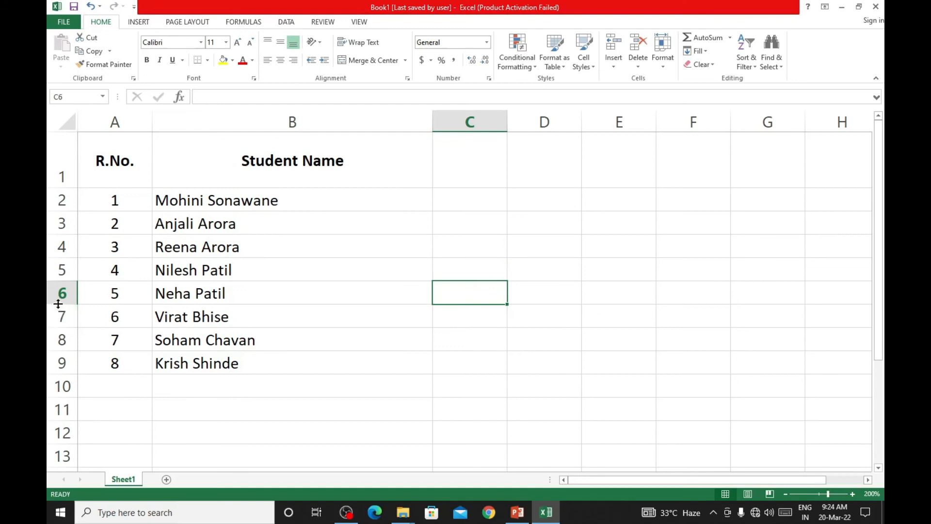
{"action": "left_click_drag", "start_coordinate": [59, 303], "coordinate": [63, 331]}
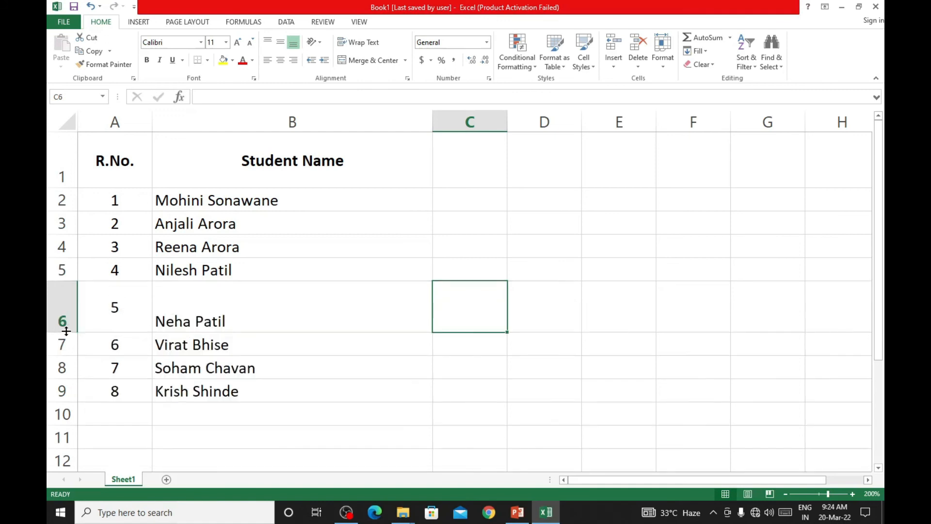
- Set the height of row 3 (R.No. 2) to exactly 50
{"action": "left_click", "coordinate": [59, 224]}
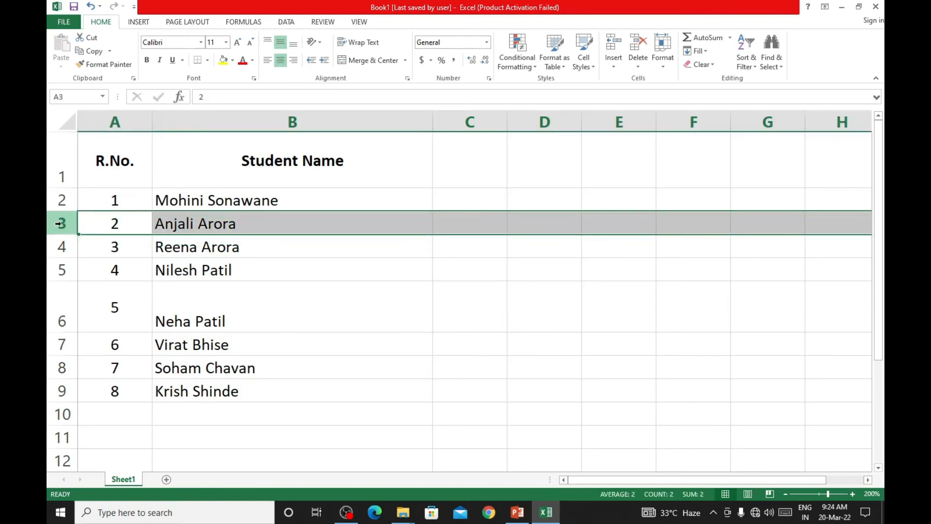
{"action": "right_click", "coordinate": [60, 223]}
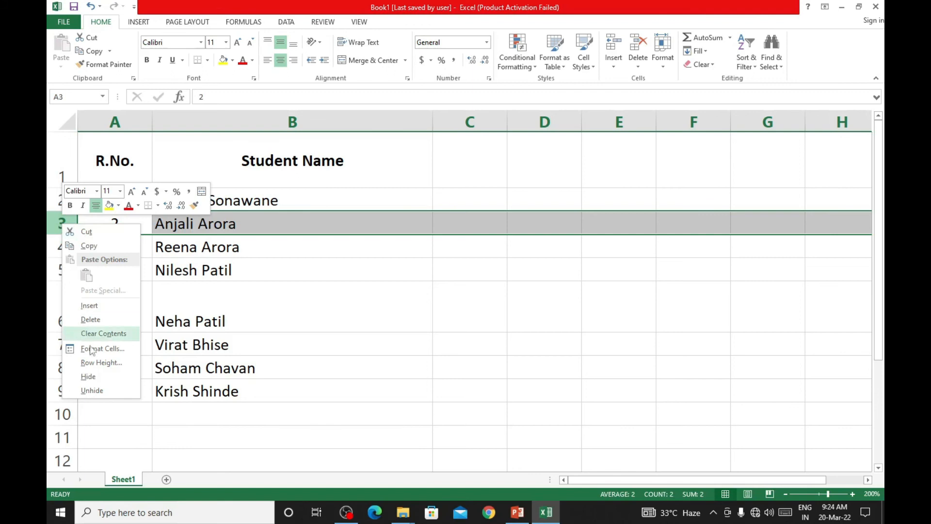
{"action": "left_click", "coordinate": [112, 368]}
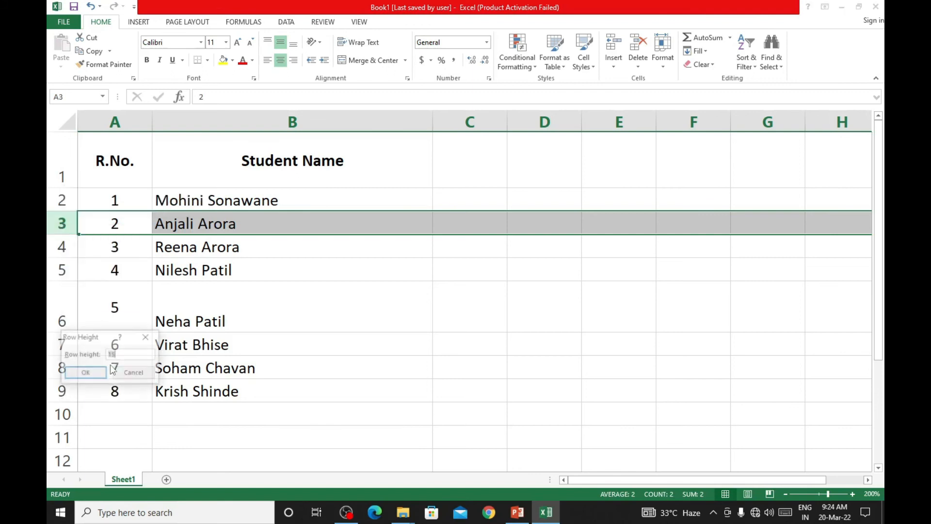
{"action": "left_click_drag", "start_coordinate": [103, 334], "coordinate": [153, 277]}
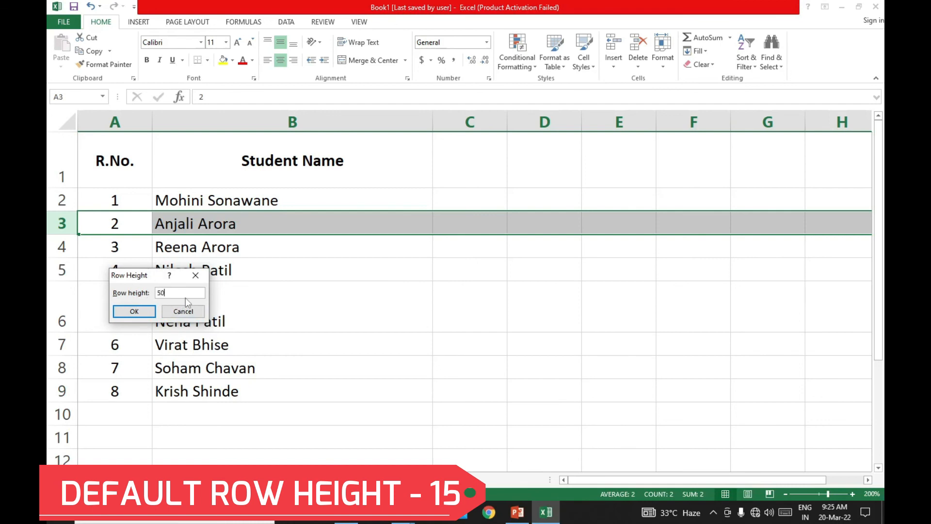
{"action": "left_click", "coordinate": [135, 311]}
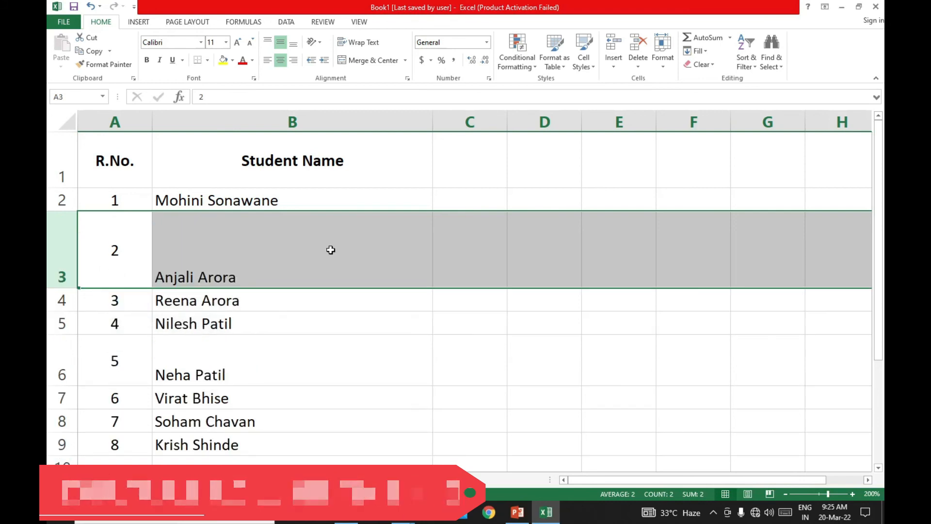
- Set the height of row 5 (R.No. 4) to exactly 5
{"action": "left_click", "coordinate": [58, 322]}
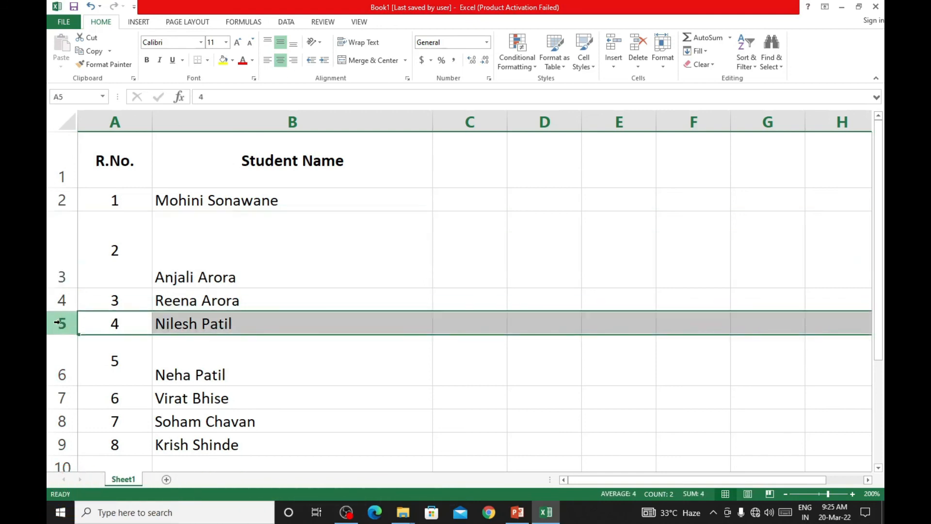
{"action": "right_click", "coordinate": [57, 322]}
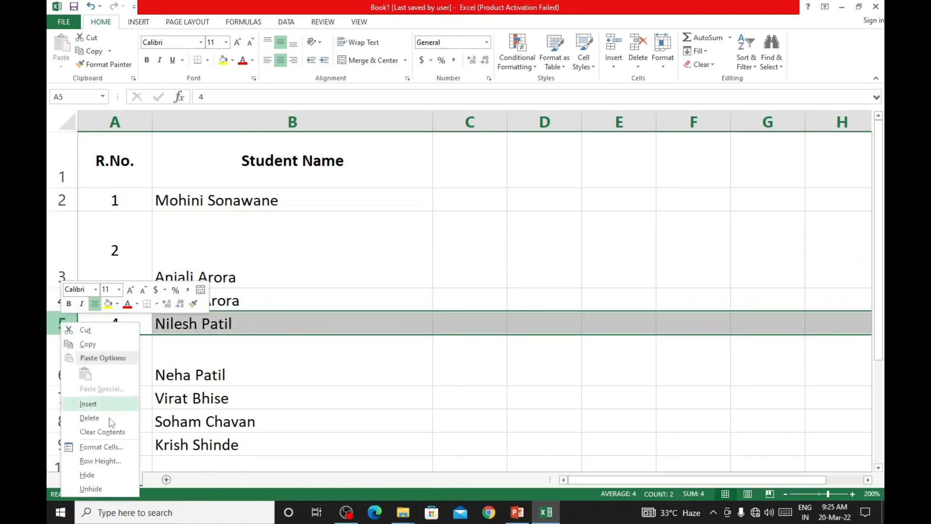
{"action": "left_click", "coordinate": [97, 460]}
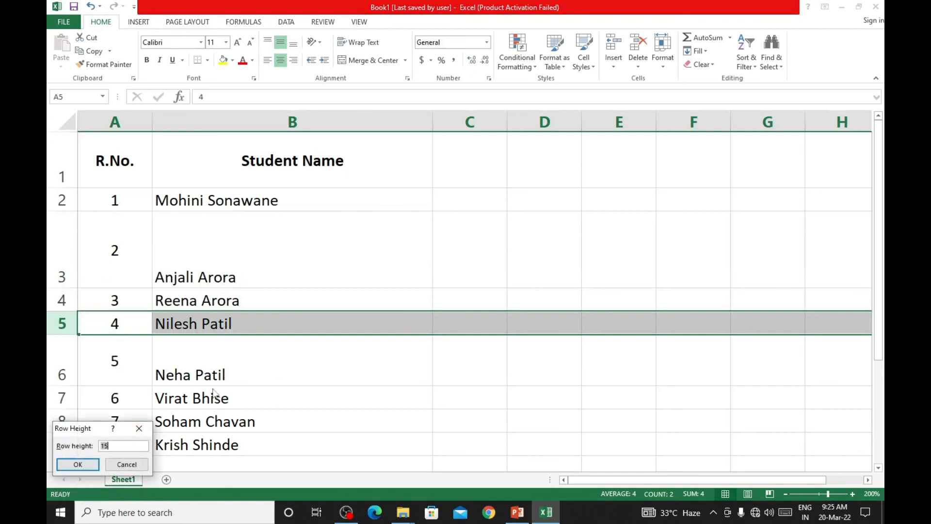
{"action": "type", "text": "5"}
{"action": "left_click", "coordinate": [78, 464]}
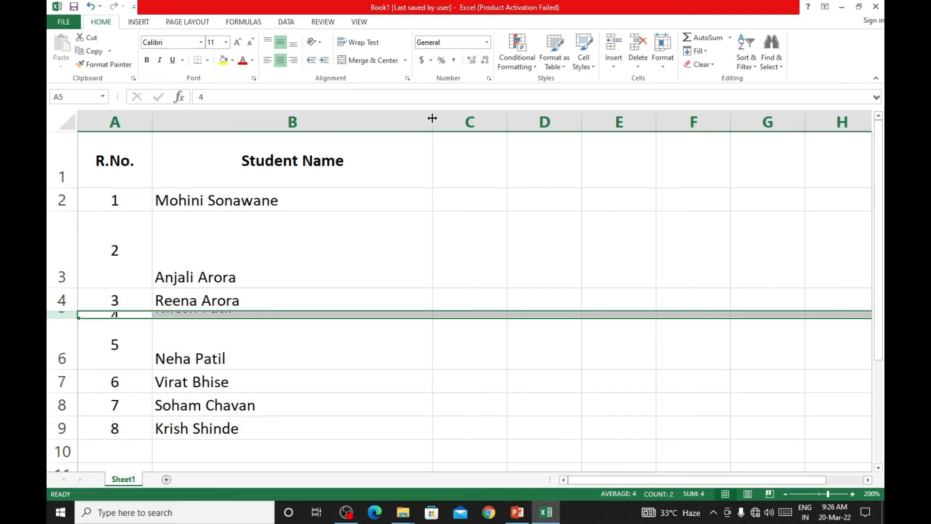
- Narrow the Student Name column by eye to about three quarters of its width and widen column C to almost double
{"action": "left_click_drag", "start_coordinate": [432, 118], "coordinate": [363, 120]}
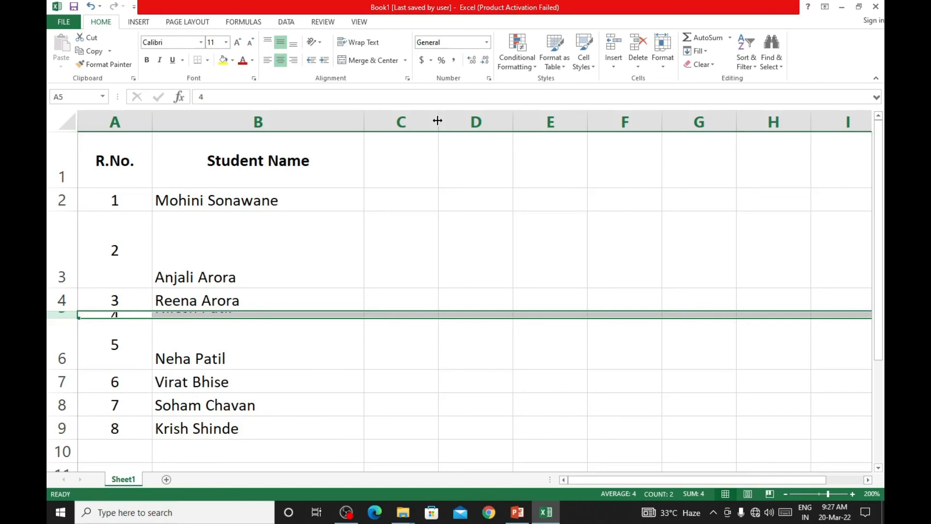
{"action": "left_click_drag", "start_coordinate": [437, 120], "coordinate": [499, 120]}
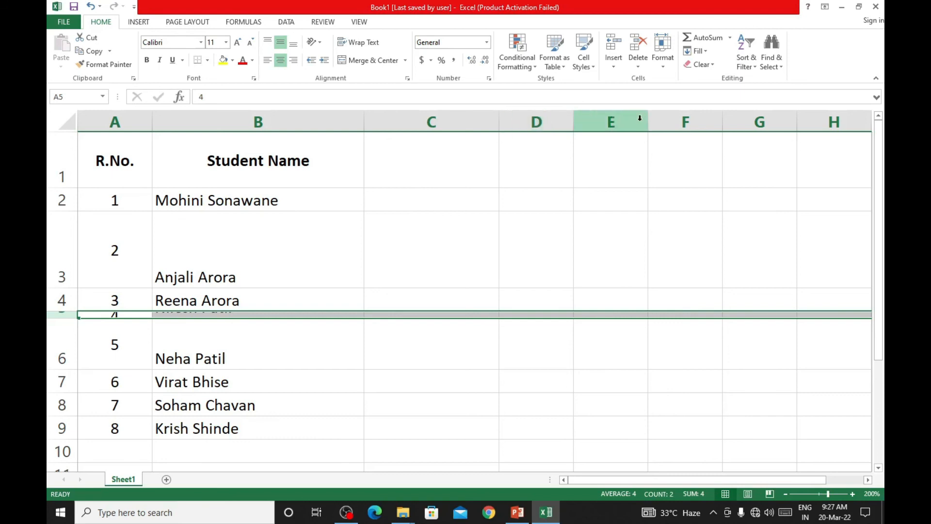
- Set the width of column E to exactly 20
{"action": "left_click", "coordinate": [623, 119]}
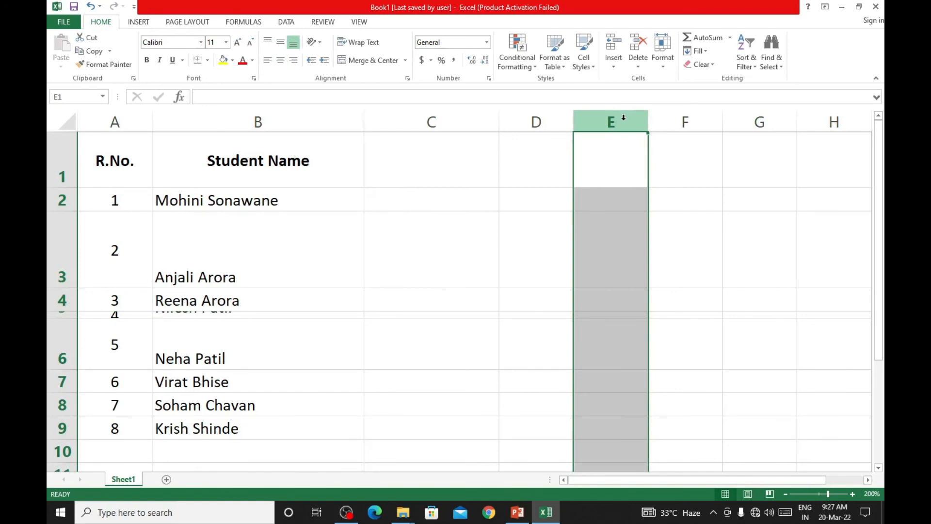
{"action": "right_click", "coordinate": [623, 119]}
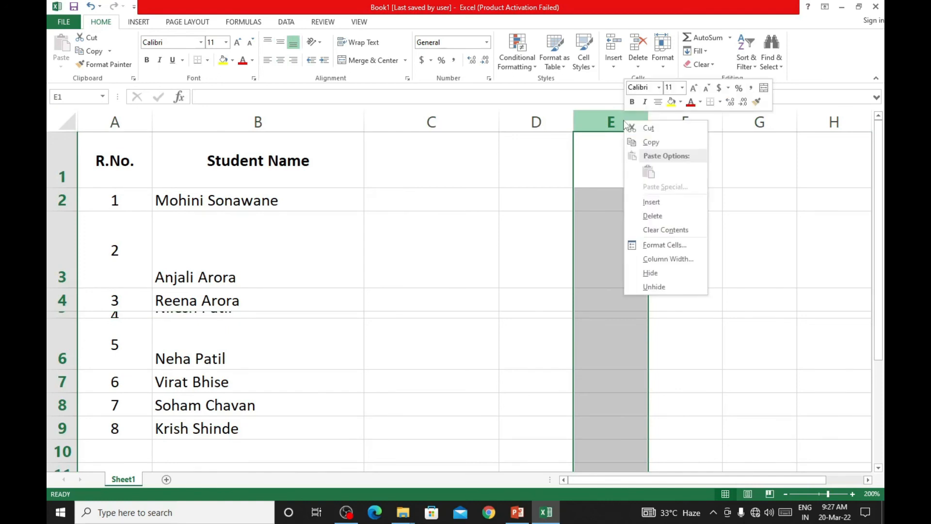
{"action": "left_click", "coordinate": [695, 264]}
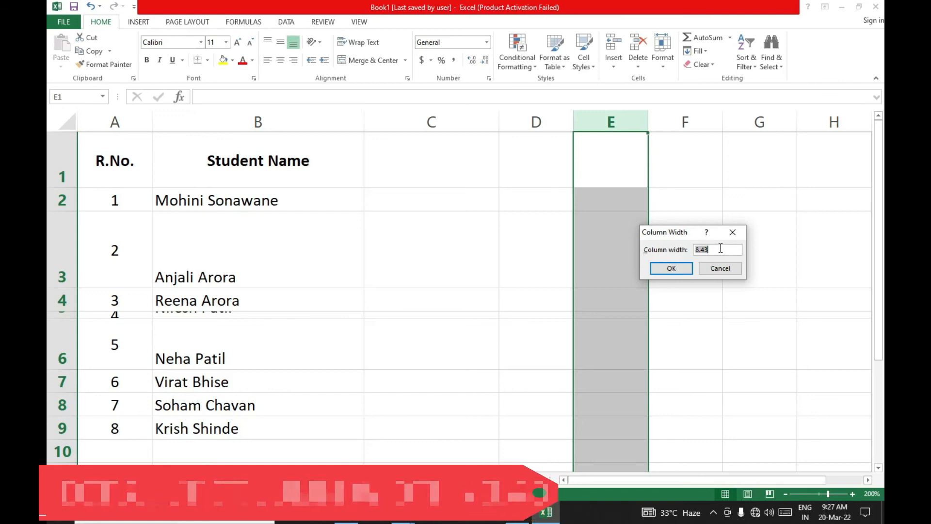
{"action": "type", "text": "20"}
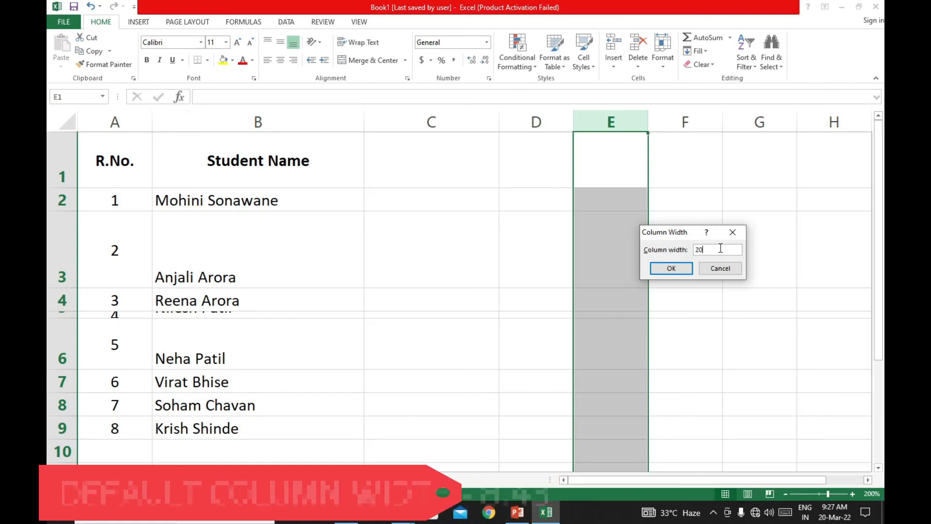
{"action": "left_click", "coordinate": [681, 270]}
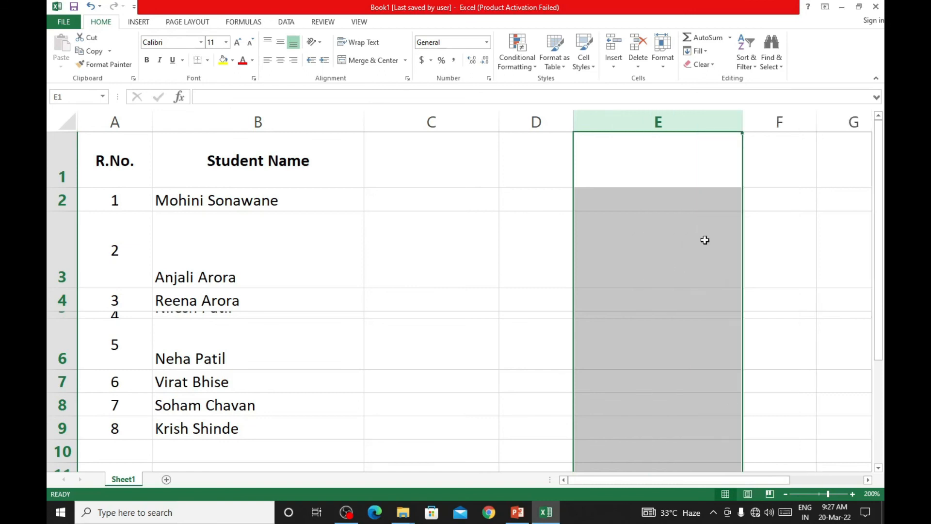
- Set the width of column D to exactly 4 and deselect the column
{"action": "left_click", "coordinate": [544, 120]}
{"action": "right_click", "coordinate": [546, 121]}
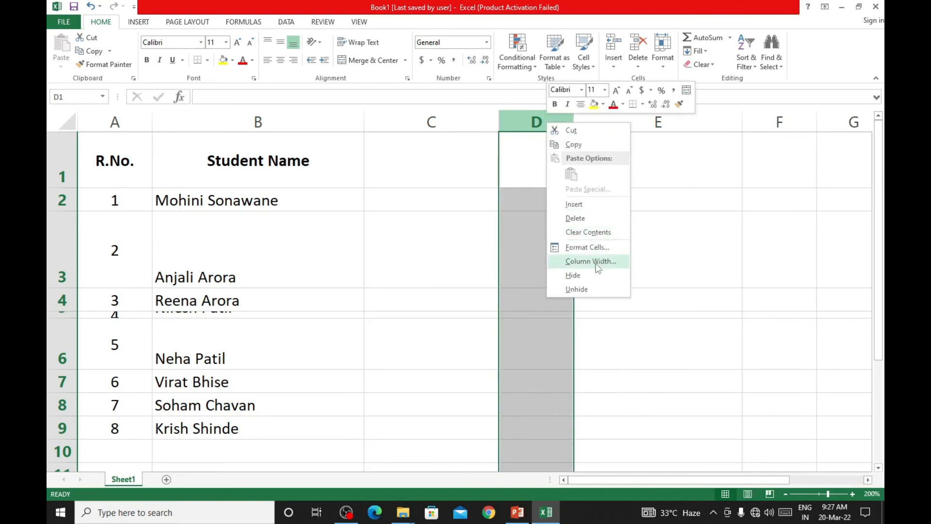
{"action": "left_click", "coordinate": [589, 262]}
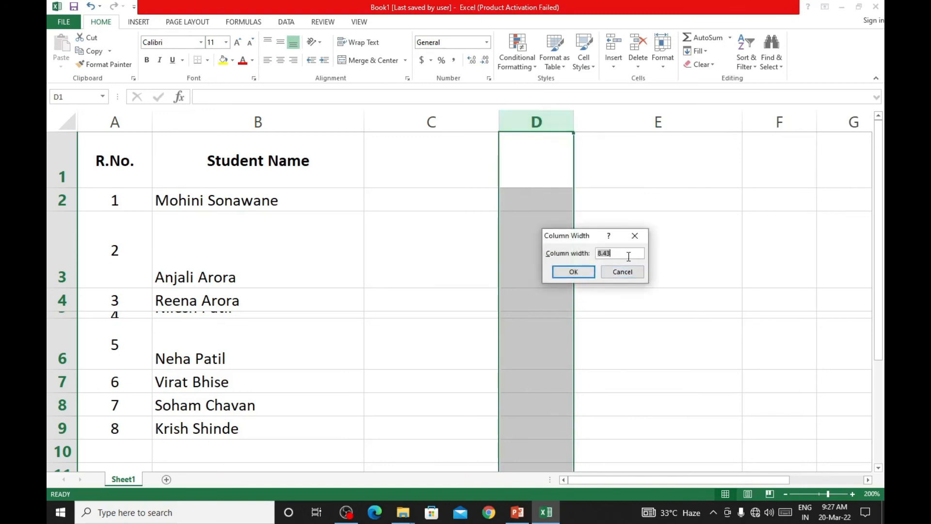
{"action": "type", "text": "4"}
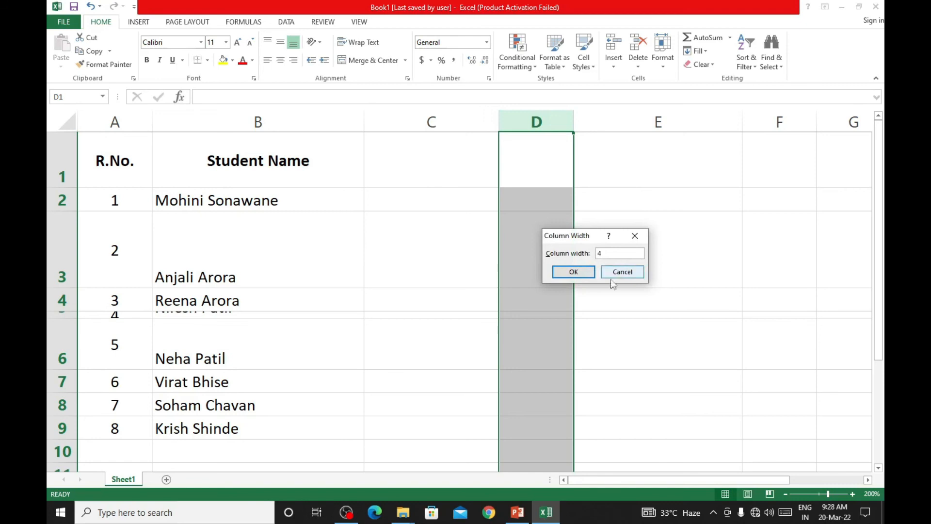
{"action": "left_click", "coordinate": [583, 270]}
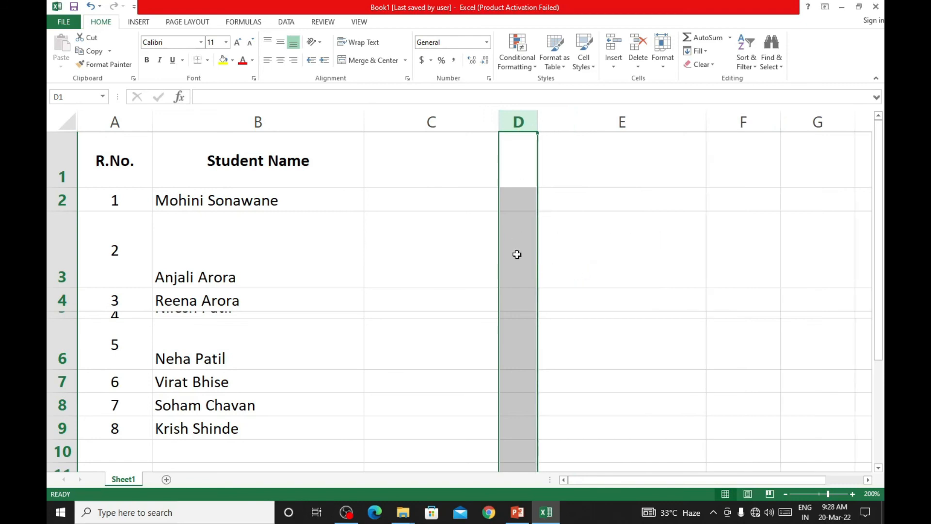
{"action": "left_click", "coordinate": [592, 253]}
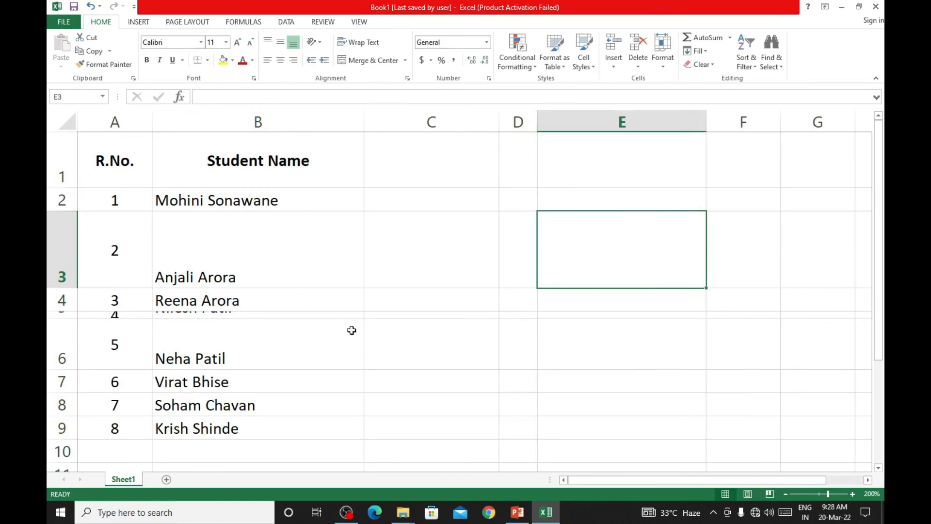